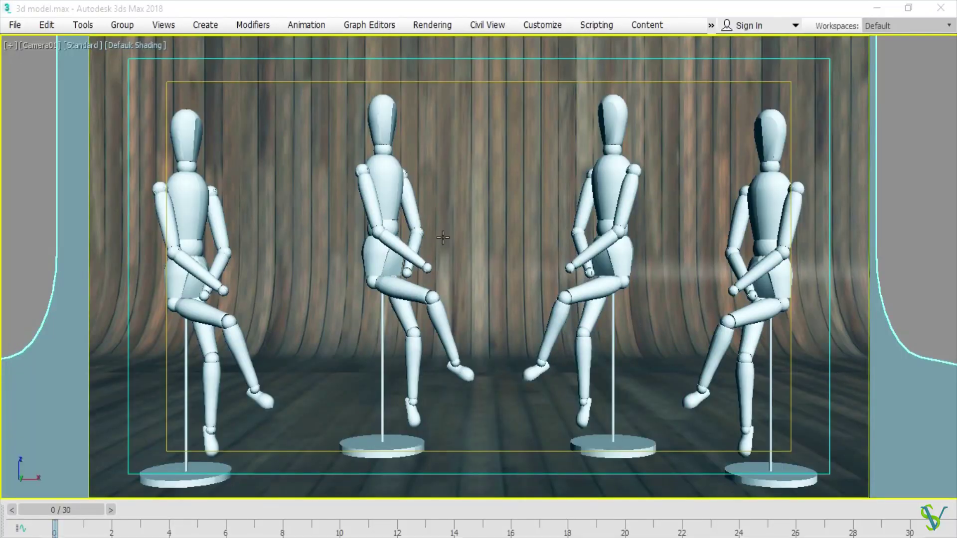
# Step: Select both middle mannequins together, Ctrl-adding the second to the first
pyautogui.click(392, 183)
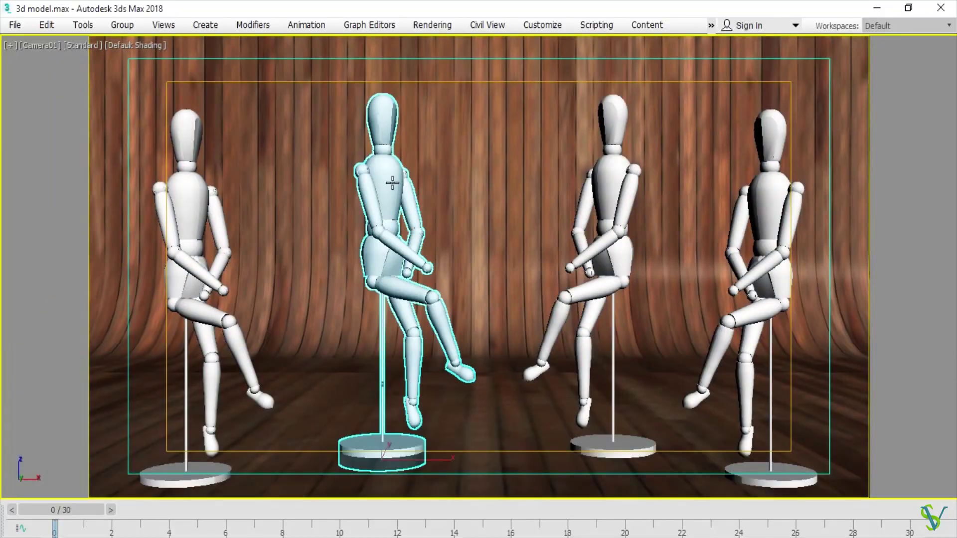
pyautogui.keyDown('ctrl'); pyautogui.click(610, 197); pyautogui.keyUp('ctrl')
# Step: Name the first sample-slot material SATIN PLASTIC BLUE and assign it to both middle mannequins
pyautogui.press('m')
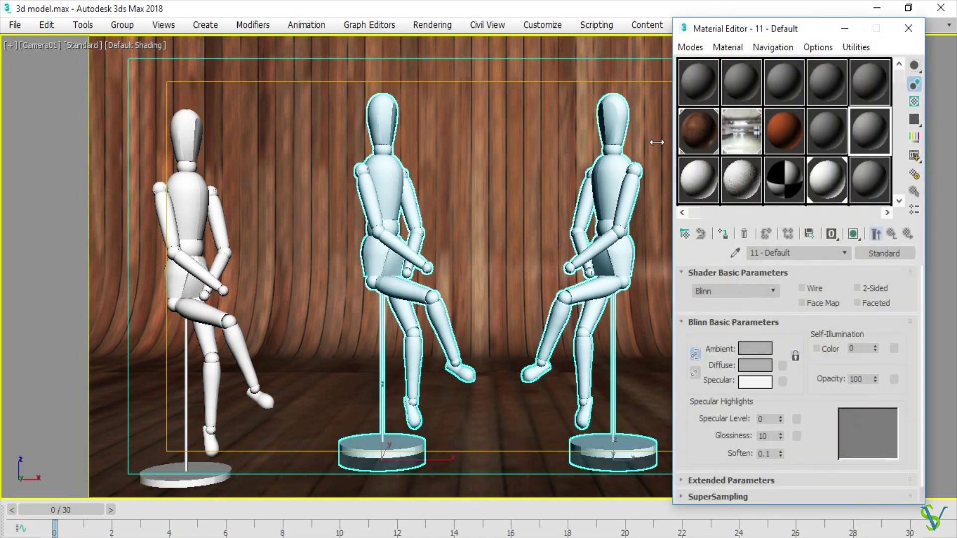
pyautogui.moveTo(741, 33); pyautogui.dragTo(758, 39)
pyautogui.click(722, 87)
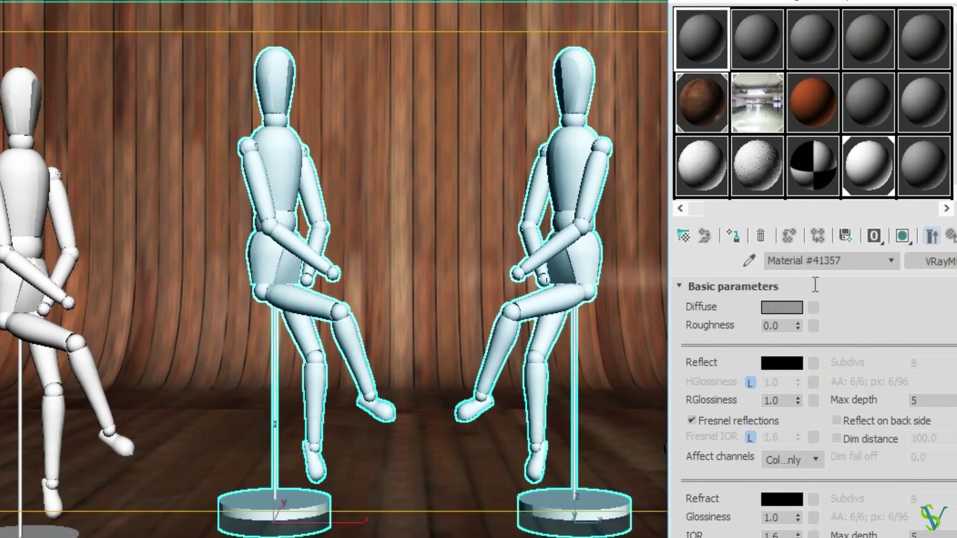
pyautogui.write('S')
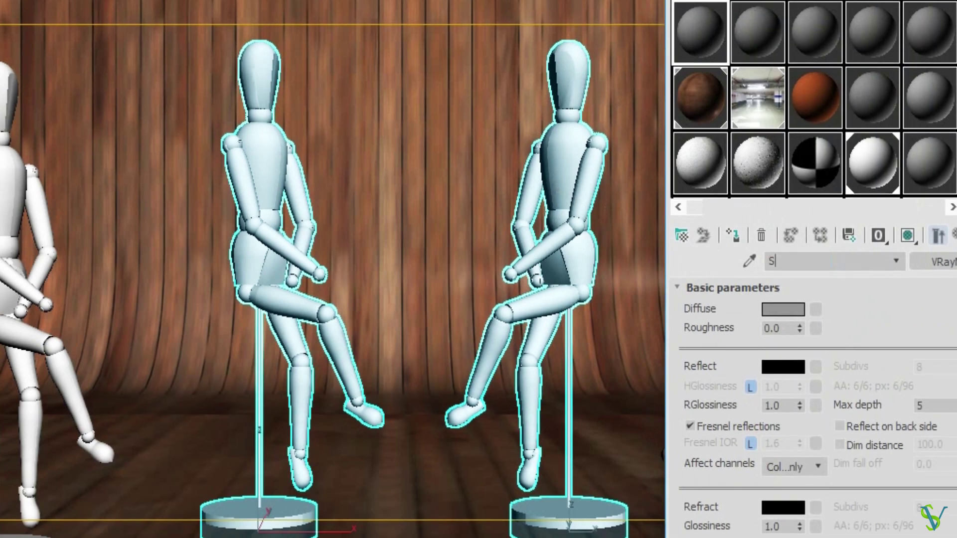
pyautogui.write('ATIN PLASTIC')
pyautogui.write(' BL')
pyautogui.write('BL')
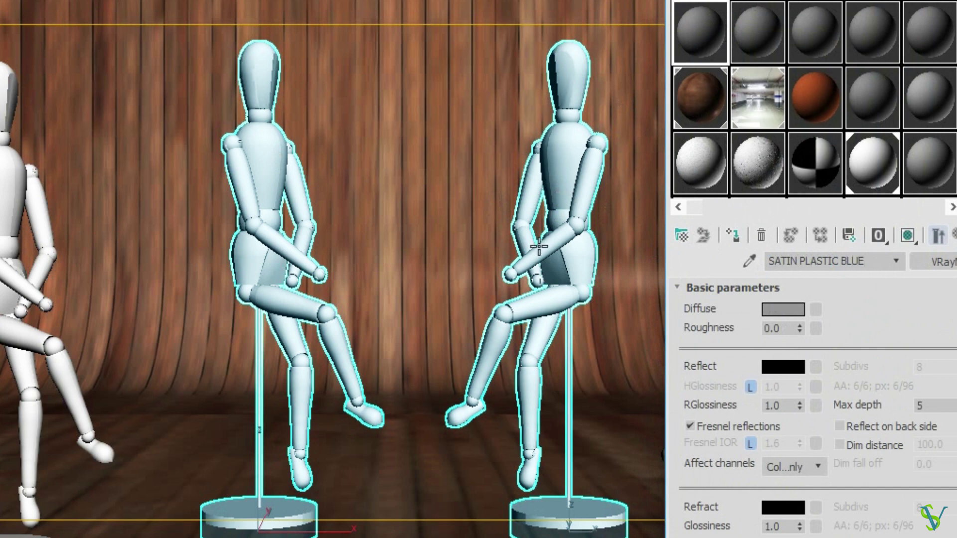
pyautogui.scroll(-1, 866, 304)
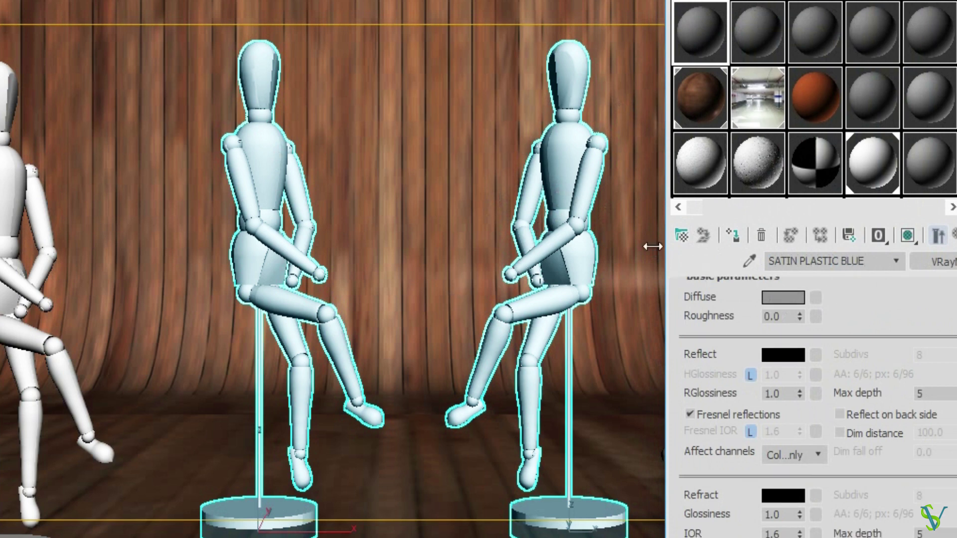
pyautogui.click(730, 232)
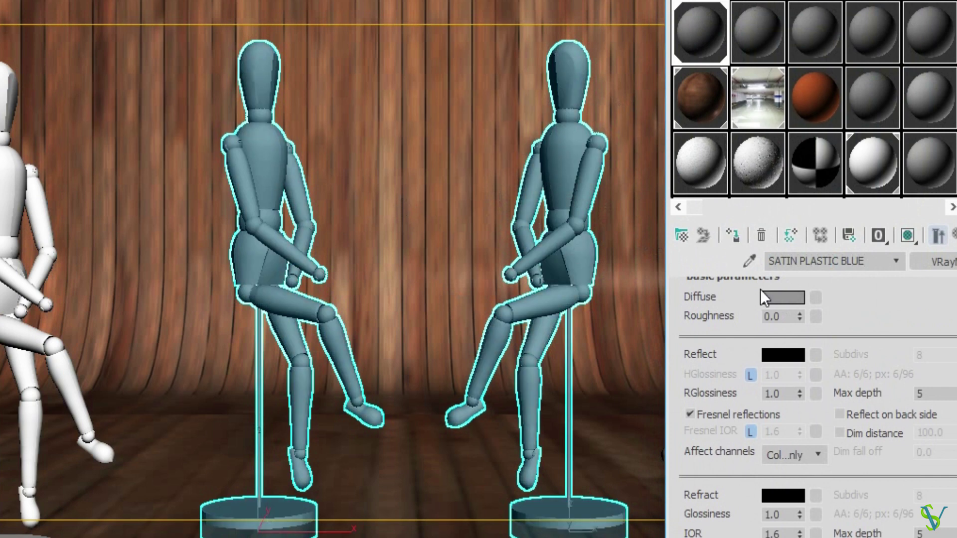
pyautogui.doubleClick(710, 24)
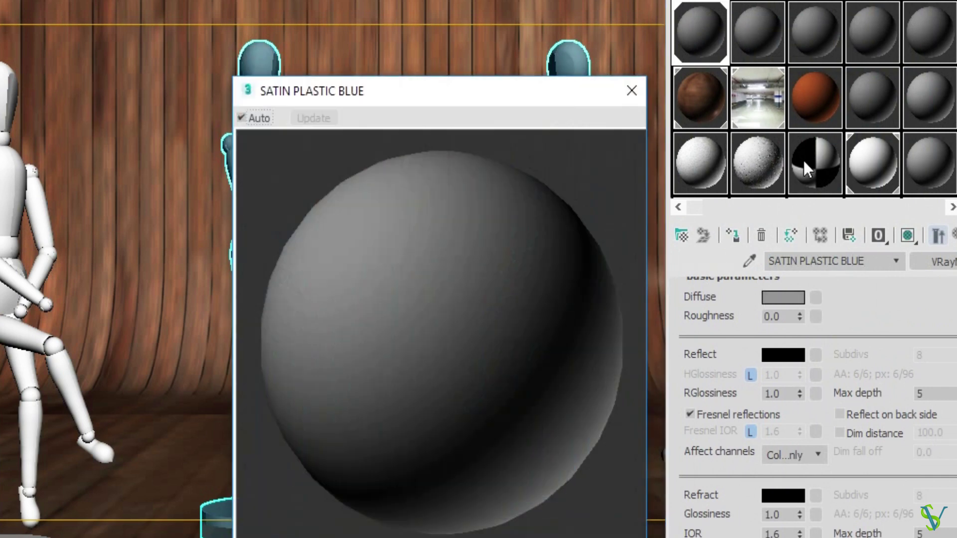
# Step: Show a checkered preview background and load a General Mix map into the diffuse slot
pyautogui.press('b')
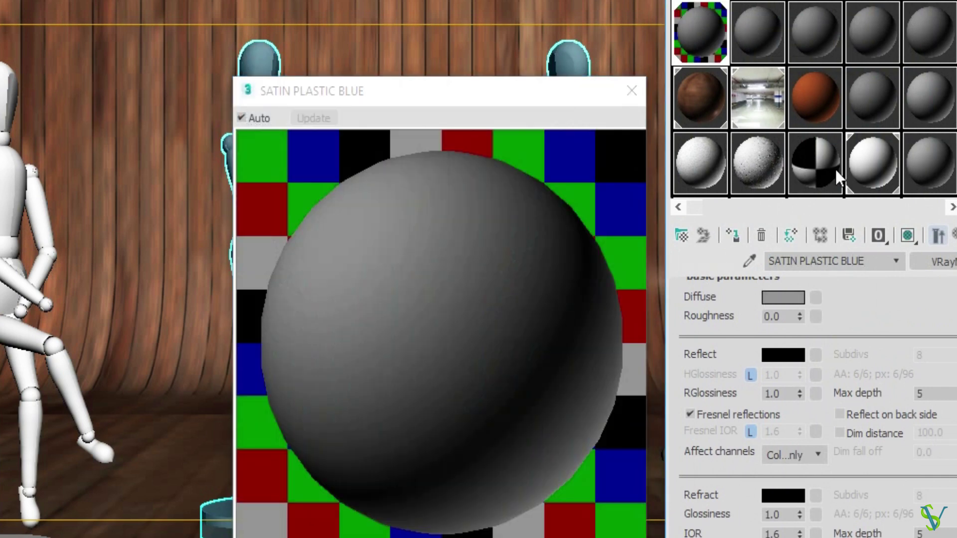
pyautogui.moveTo(836, 305); pyautogui.dragTo(861, 344)
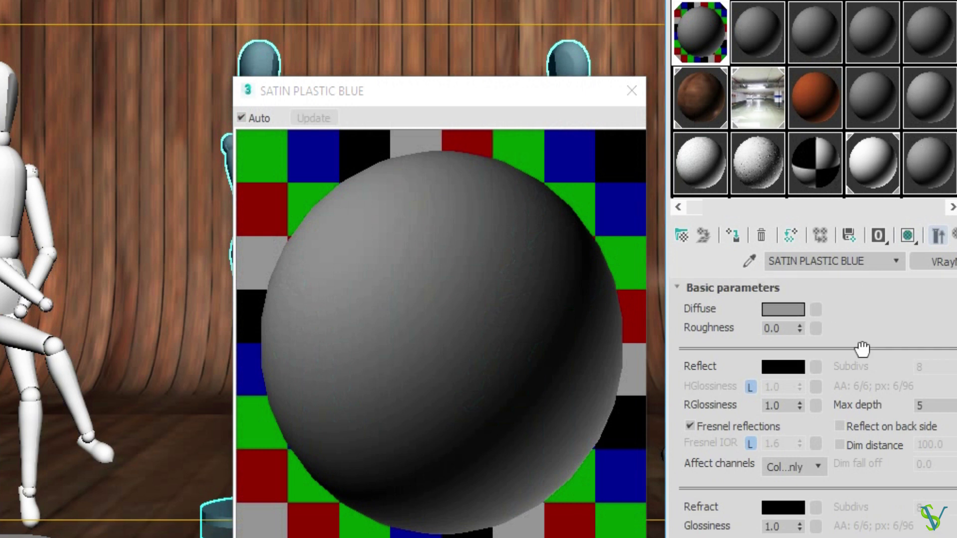
pyautogui.click(816, 309)
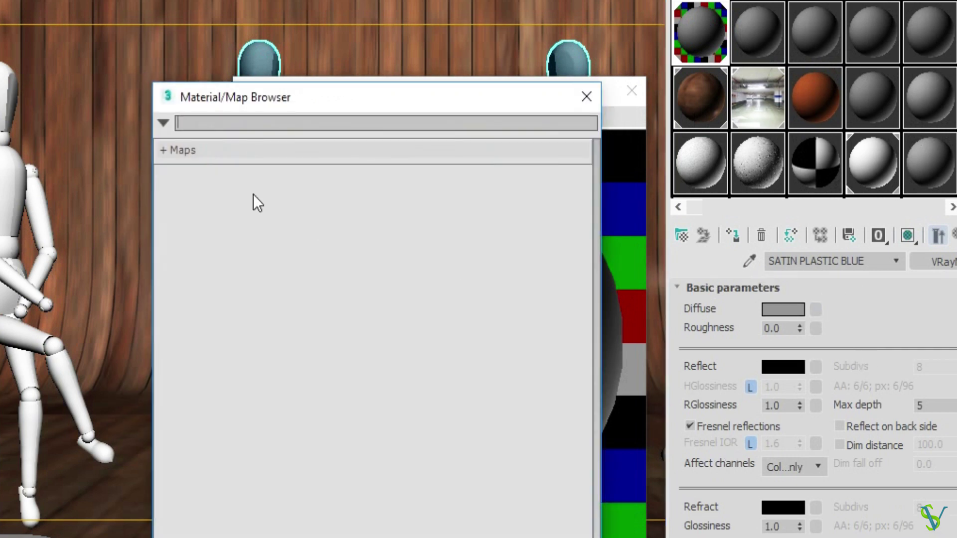
pyautogui.click(162, 149)
pyautogui.click(177, 249)
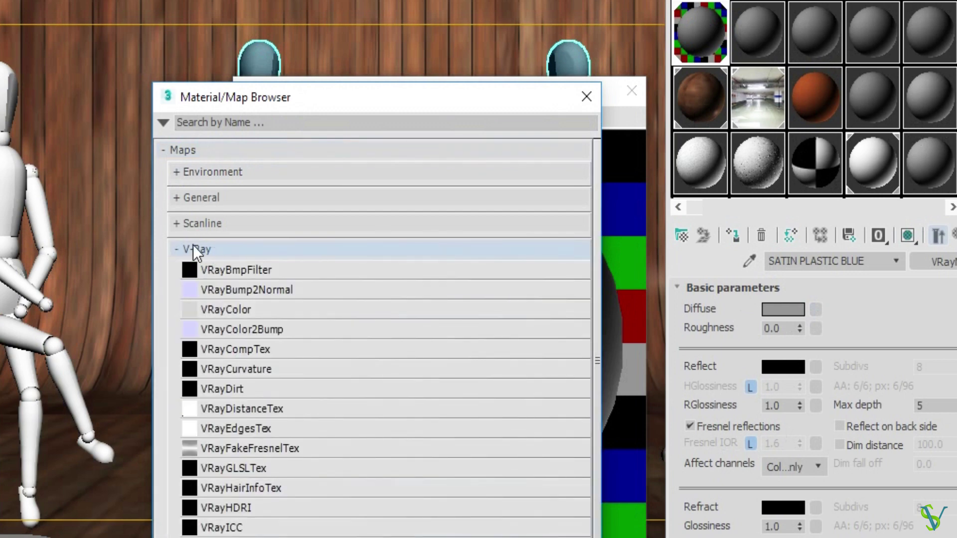
pyautogui.click(178, 249)
pyautogui.click(178, 198)
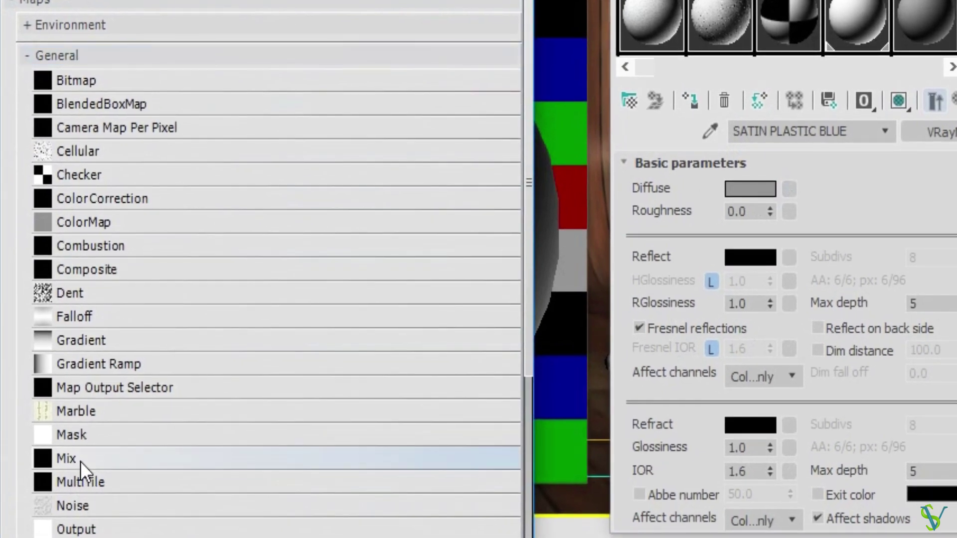
pyautogui.doubleClick(80, 461)
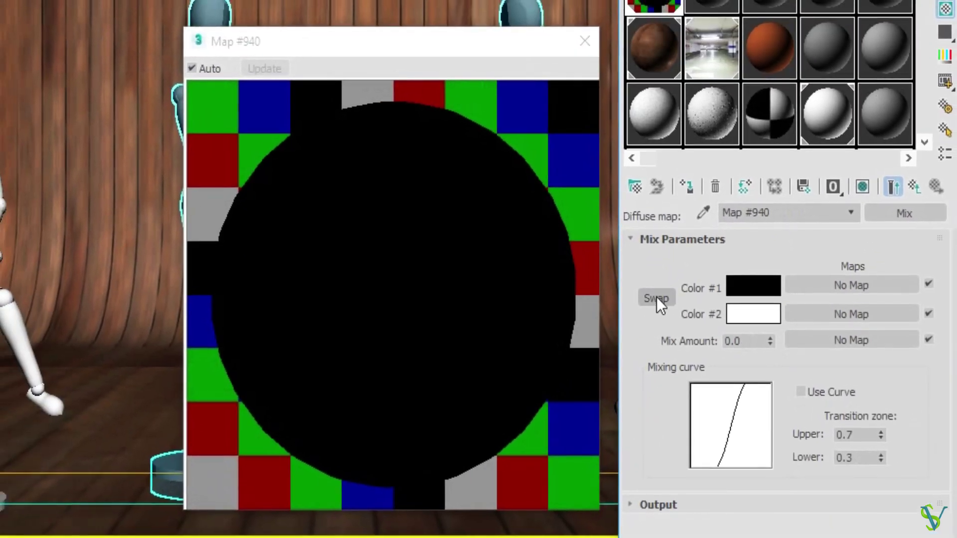
# Step: Swap the Mix colours, set Color #2 to grey 138, and put a Falloff map on Color #1
pyautogui.click(656, 297)
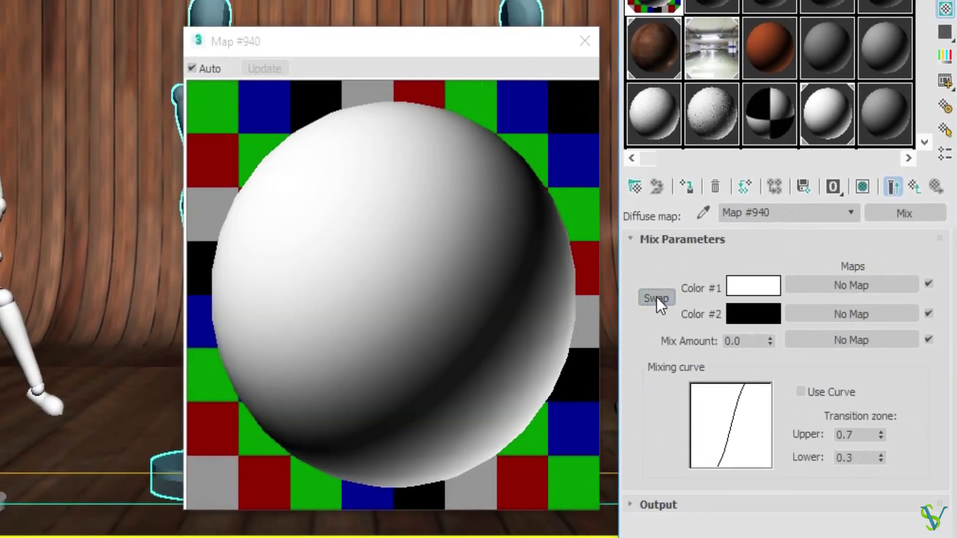
pyautogui.click(762, 318)
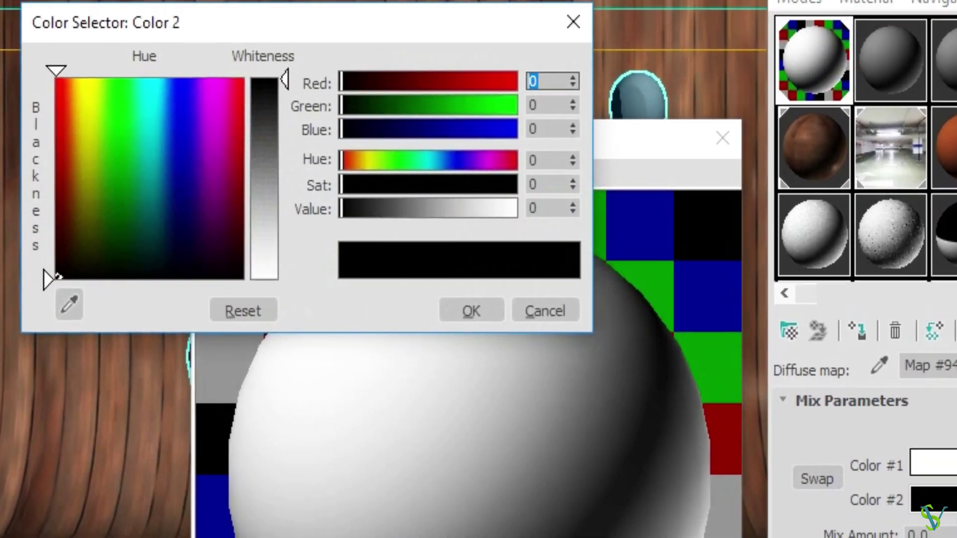
pyautogui.write('138')
pyautogui.press('Tab')
pyautogui.write('138')
pyautogui.press('Tab')
pyautogui.write('138')
pyautogui.press('Return')
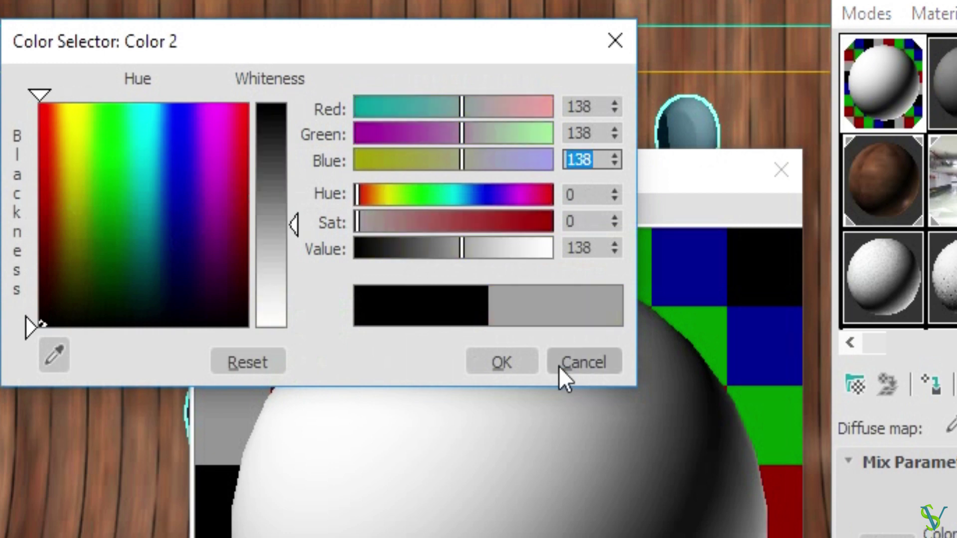
pyautogui.click(504, 364)
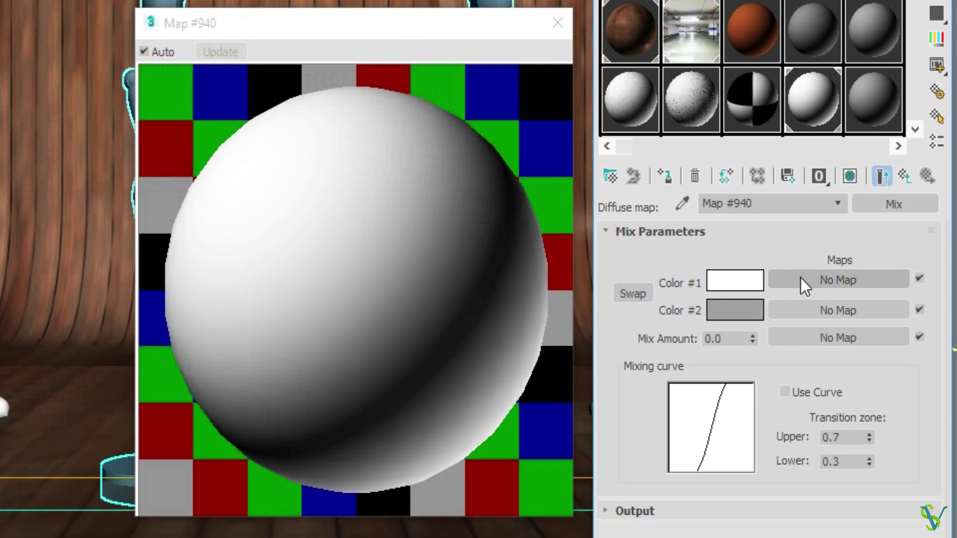
pyautogui.click(800, 288)
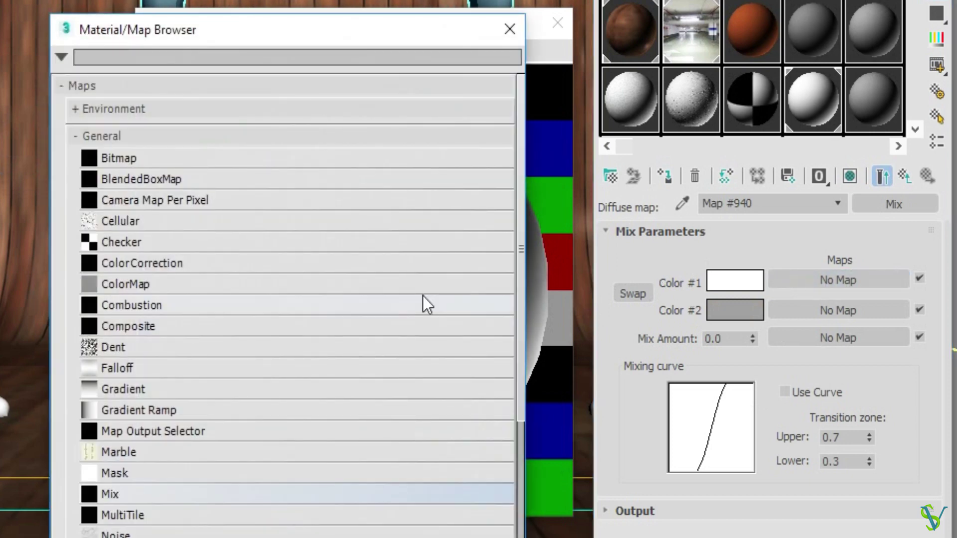
pyautogui.doubleClick(144, 372)
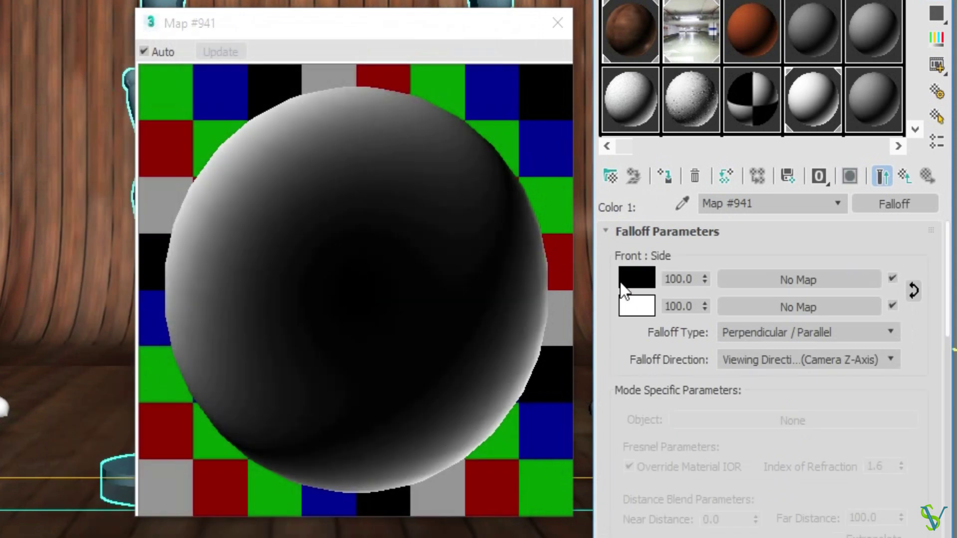
# Step: Swap the Falloff front and side colours and make the side colour dark grey 34,34,34
pyautogui.moveTo(641, 283); pyautogui.dragTo(643, 305)
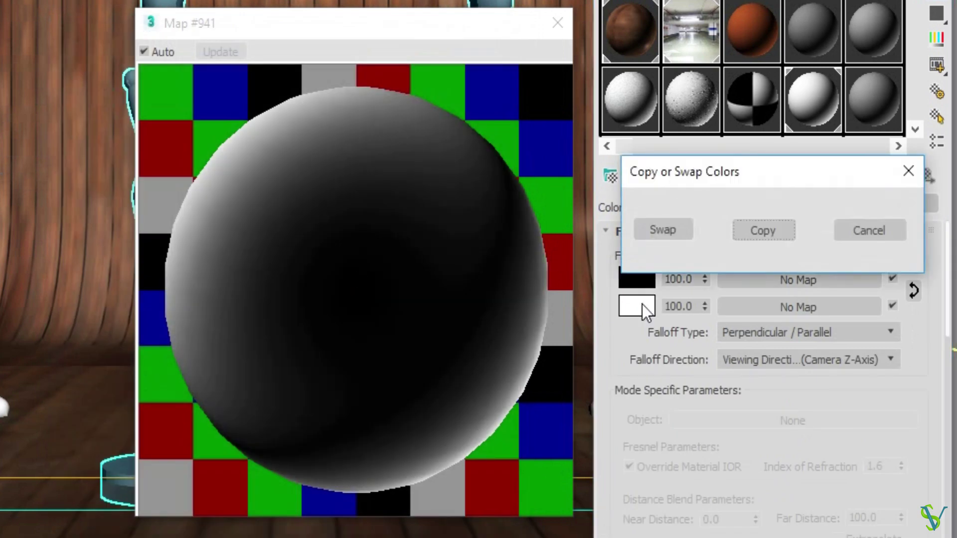
pyautogui.click(679, 229)
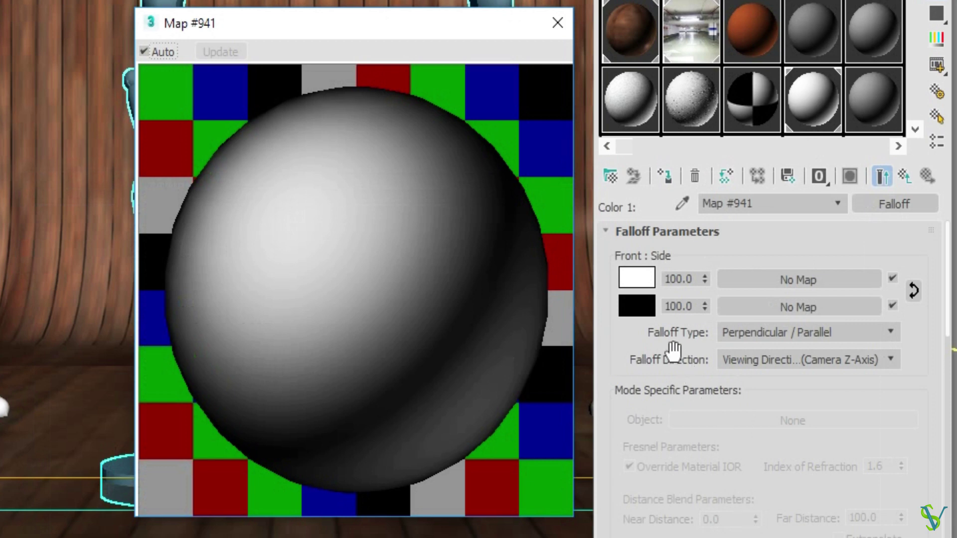
pyautogui.click(640, 307)
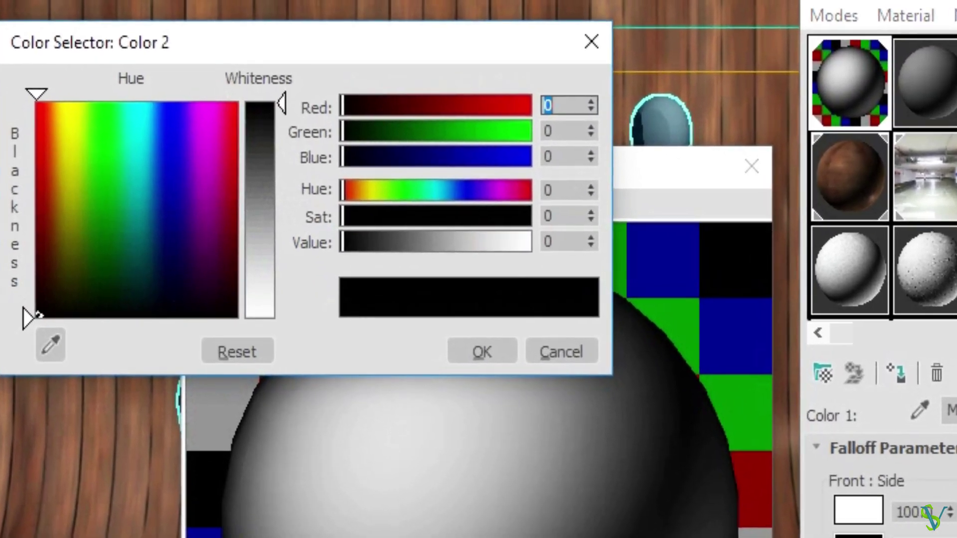
pyautogui.write('34')
pyautogui.press('Tab')
pyautogui.write('34')
pyautogui.press('Tab')
pyautogui.write('34')
pyautogui.press('Return')
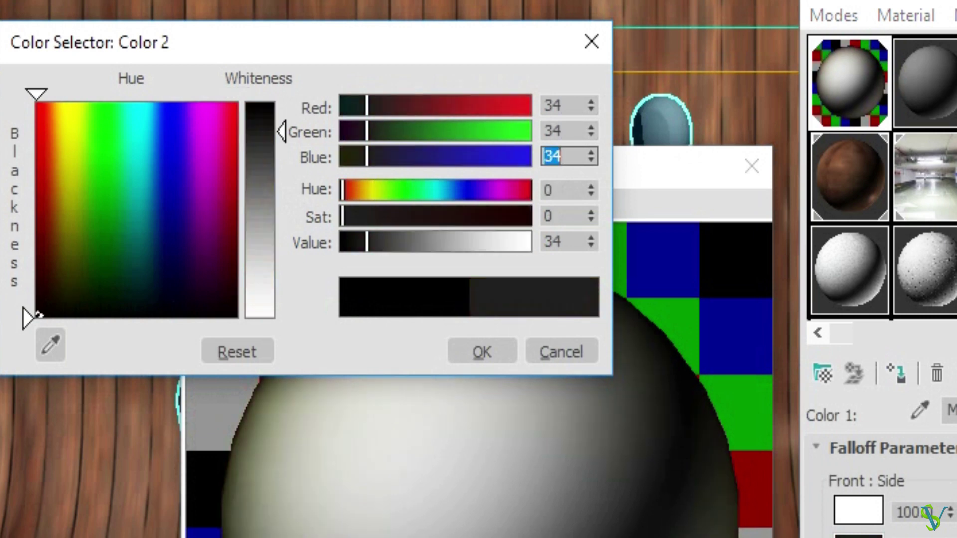
pyautogui.click(487, 353)
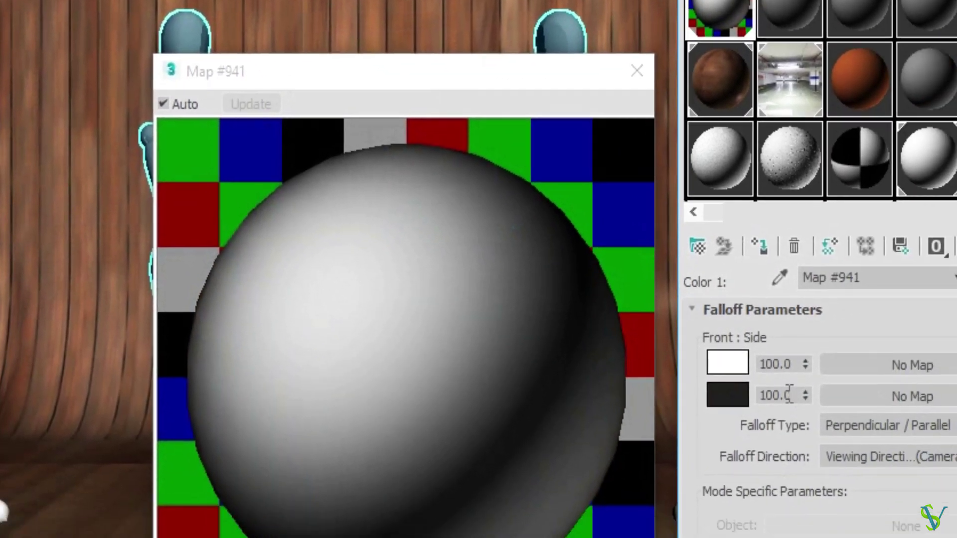
# Step: Set the Falloff side strength to 21 and return to the Mix map
pyautogui.doubleClick(697, 316)
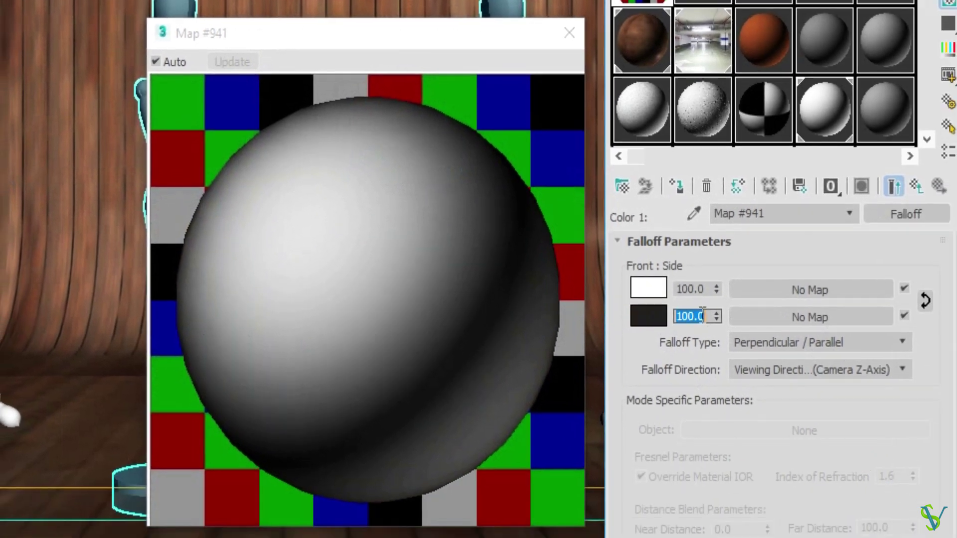
pyautogui.write('21')
pyautogui.press('Return')
pyautogui.click(916, 187)
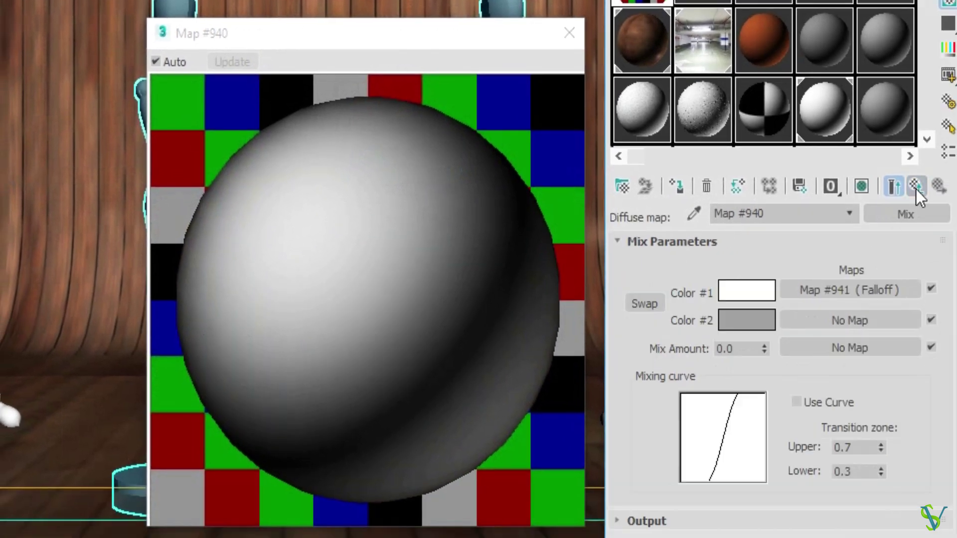
# Step: Put a Speckle map on the Mix map's Color #2
pyautogui.click(850, 322)
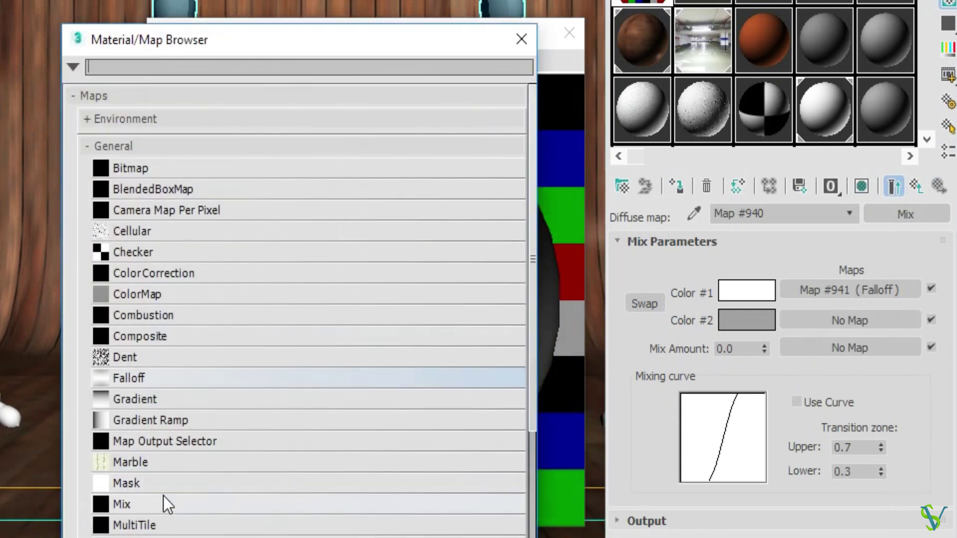
pyautogui.scroll(-1, 299, 299)
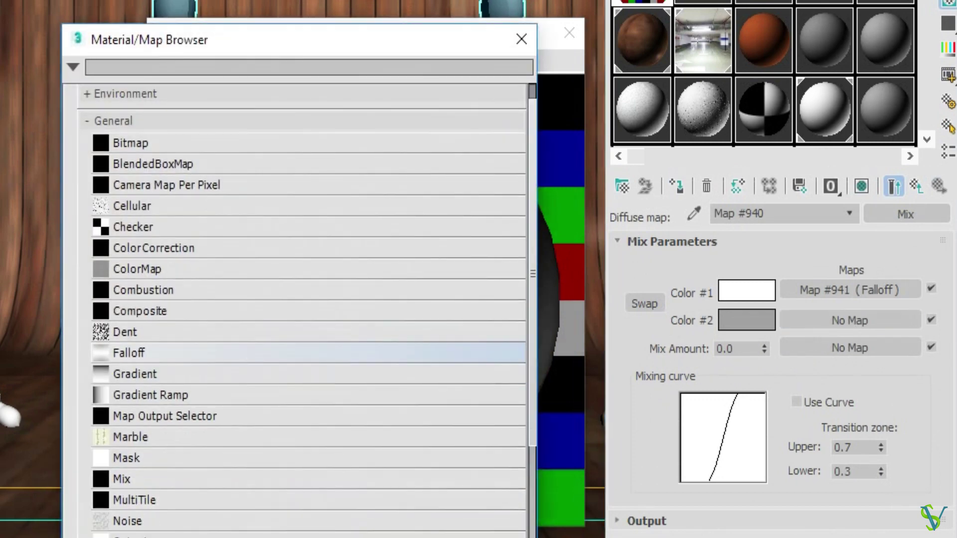
pyautogui.scroll(-3, 299, 299)
pyautogui.scroll(-1, 299, 299)
pyautogui.scroll(-1, 158, 529)
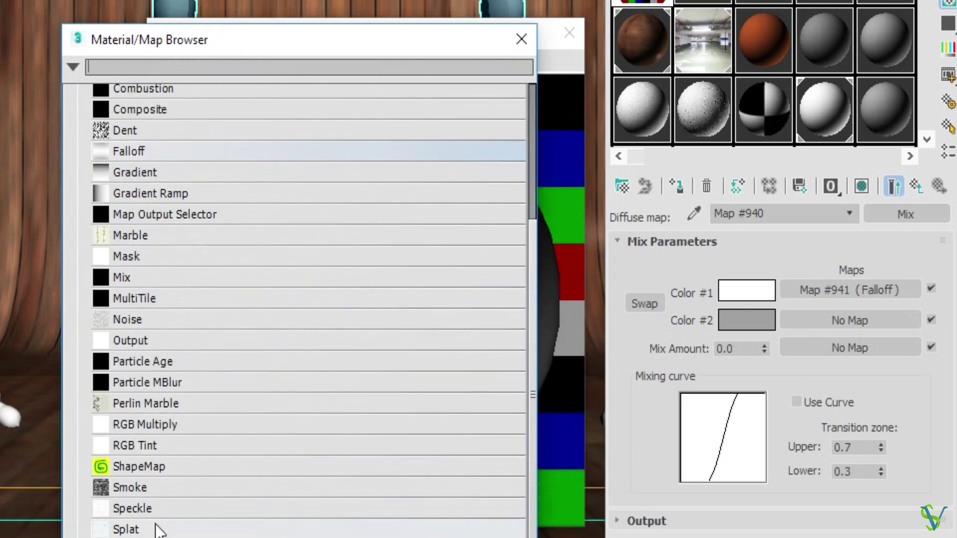
pyautogui.doubleClick(163, 510)
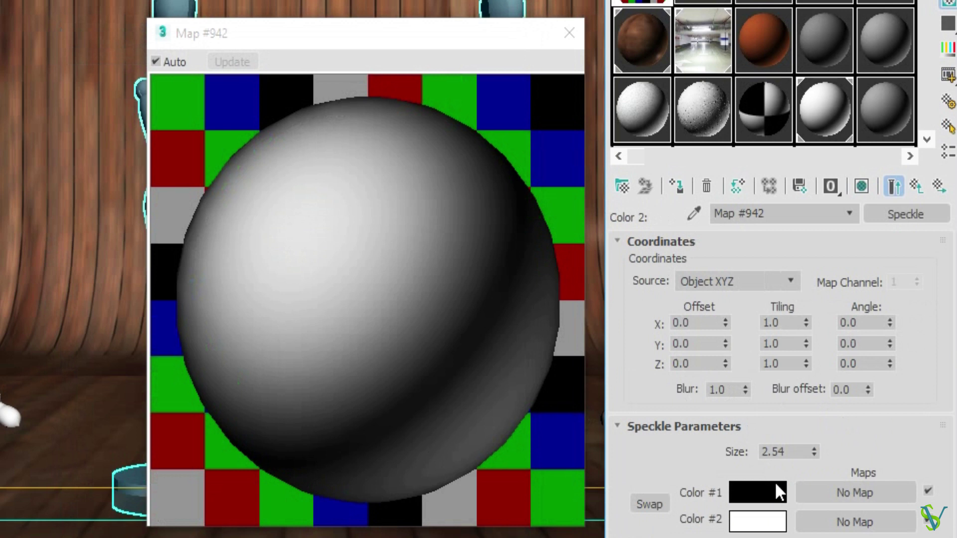
# Step: Set the Speckle size to 0.11 and go back up to the SATIN PLASTIC BLUE material
pyautogui.doubleClick(797, 453)
pyautogui.write('0.')
pyautogui.press('Return')
pyautogui.click(841, 402)
pyautogui.click(893, 189)
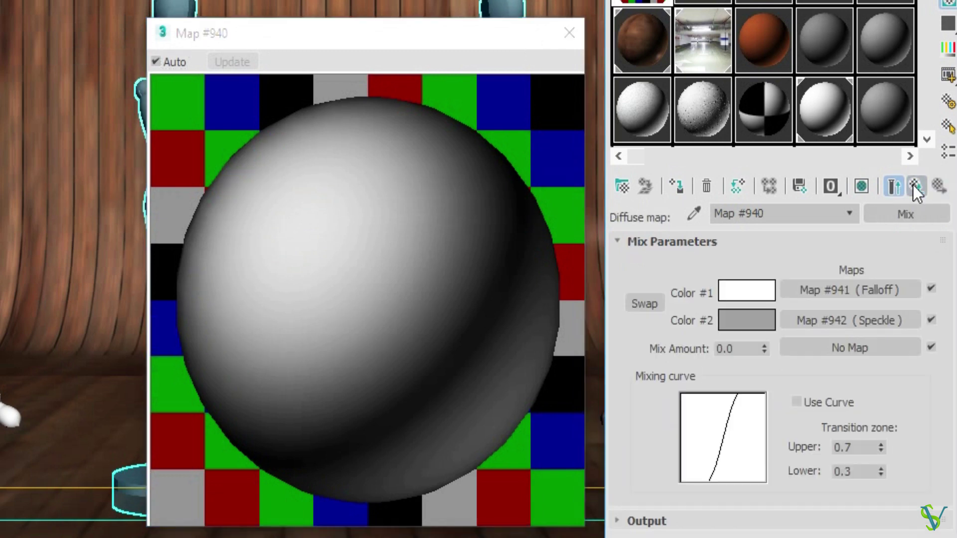
pyautogui.click(895, 187)
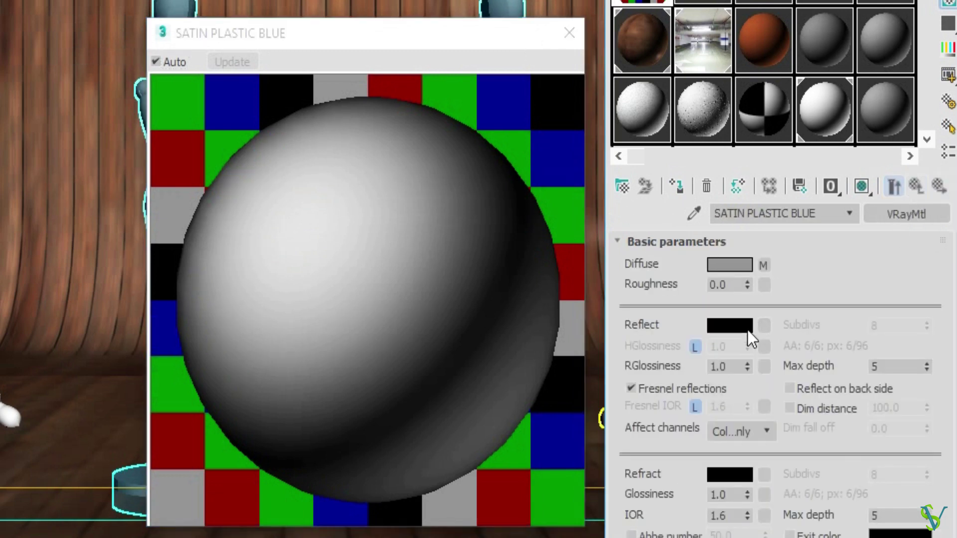
# Step: Set the reflection colour to near-black RGB 1,1,1
pyautogui.click(745, 327)
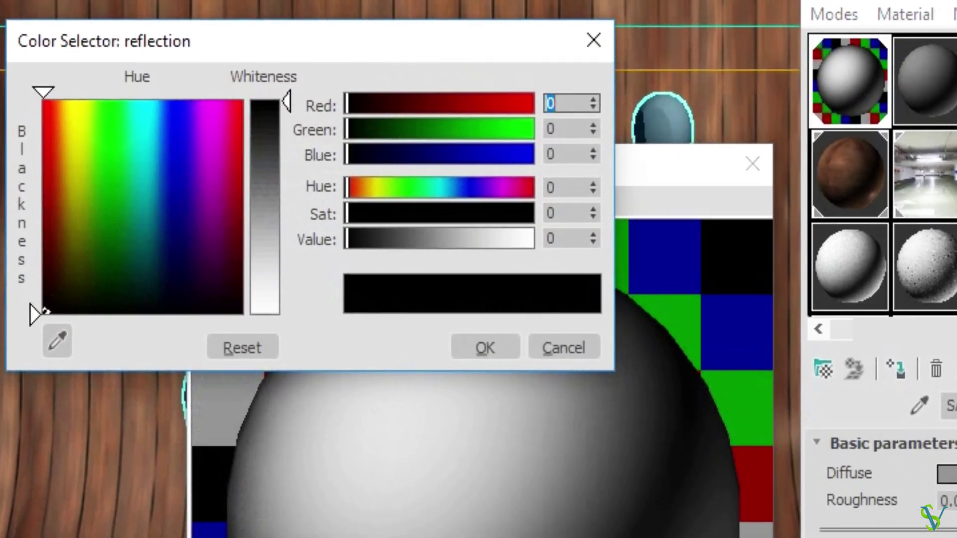
pyautogui.write('1')
pyautogui.press('Tab')
pyautogui.write('1')
pyautogui.press('Tab')
pyautogui.write('1')
pyautogui.press('Return')
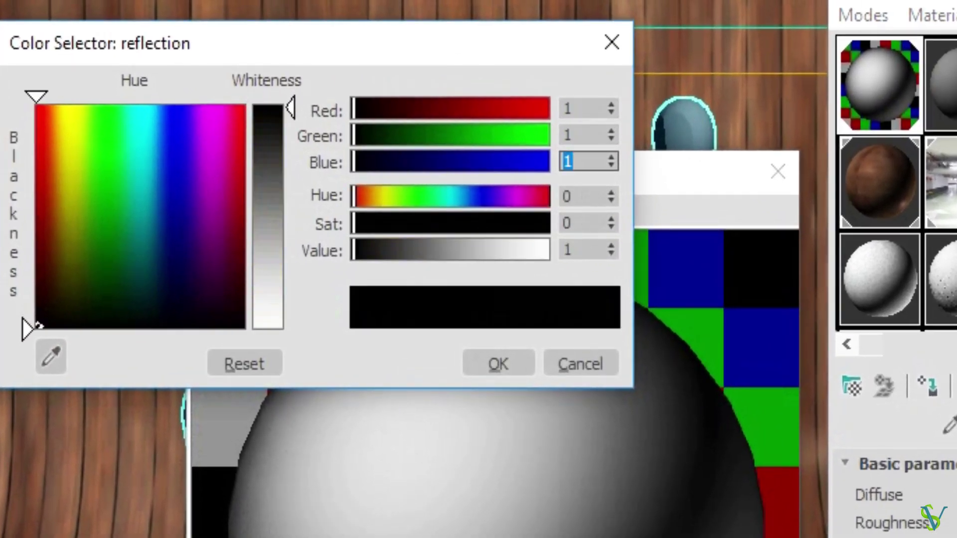
pyautogui.click(499, 368)
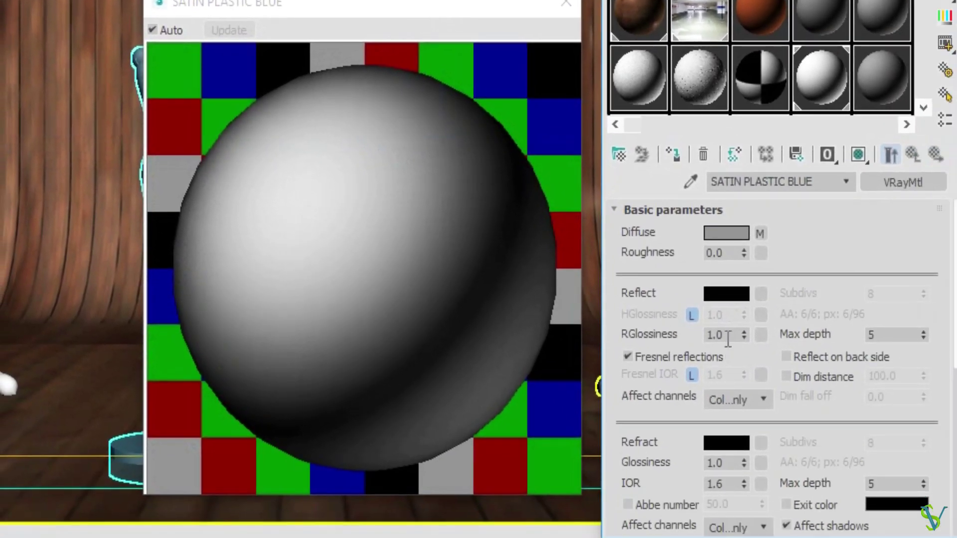
# Step: Set reflection glossiness 0.8, max depth 3, and unlock the Fresnel IOR
pyautogui.doubleClick(720, 335)
pyautogui.write('0.8')
pyautogui.press('Return')
pyautogui.click(922, 337)
pyautogui.click(691, 377)
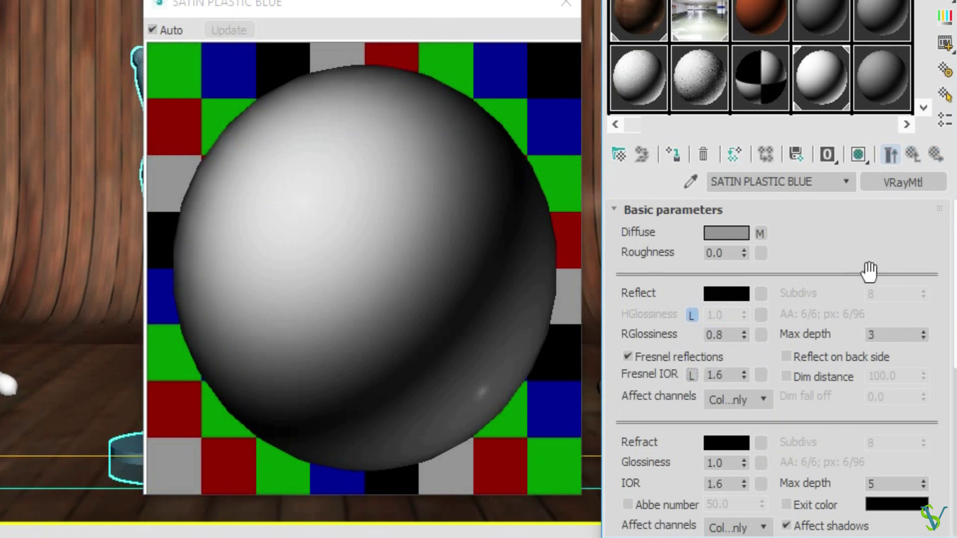
pyautogui.scroll(-2, 806, 409)
pyautogui.scroll(-2, 805, 408)
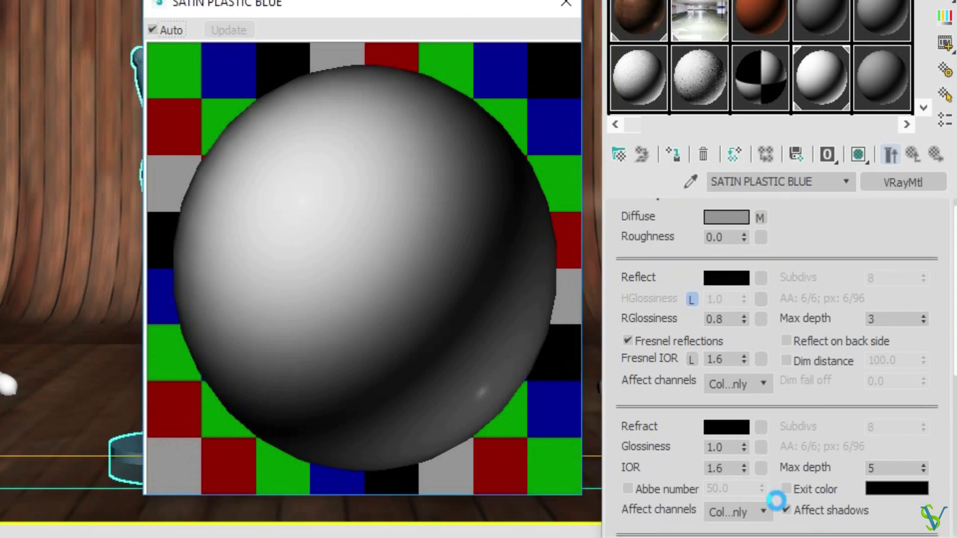
pyautogui.click(761, 426)
# Step: Find RGB Tint in the map browser and load it into the refraction slot
pyautogui.scroll(-2, 208, 371)
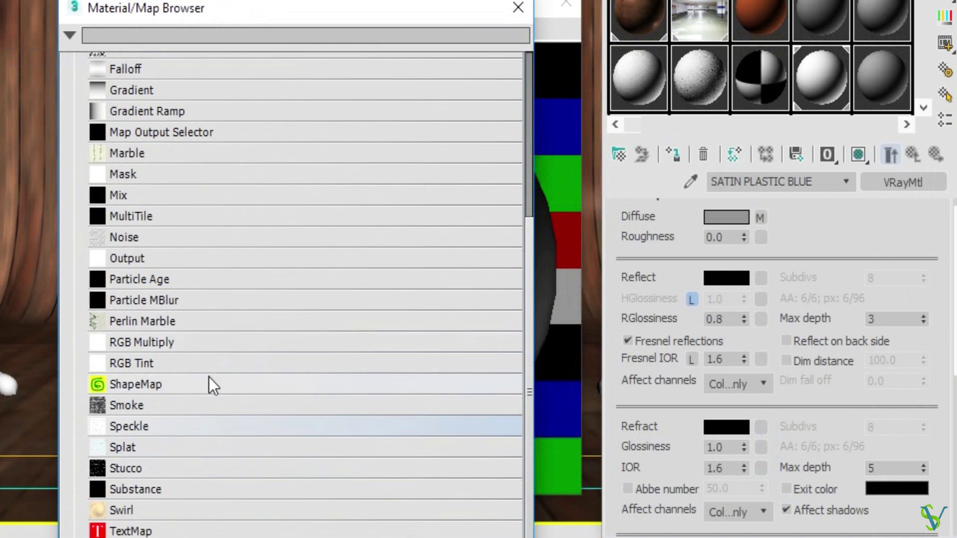
pyautogui.scroll(-1, 208, 379)
pyautogui.scroll(-2, 220, 389)
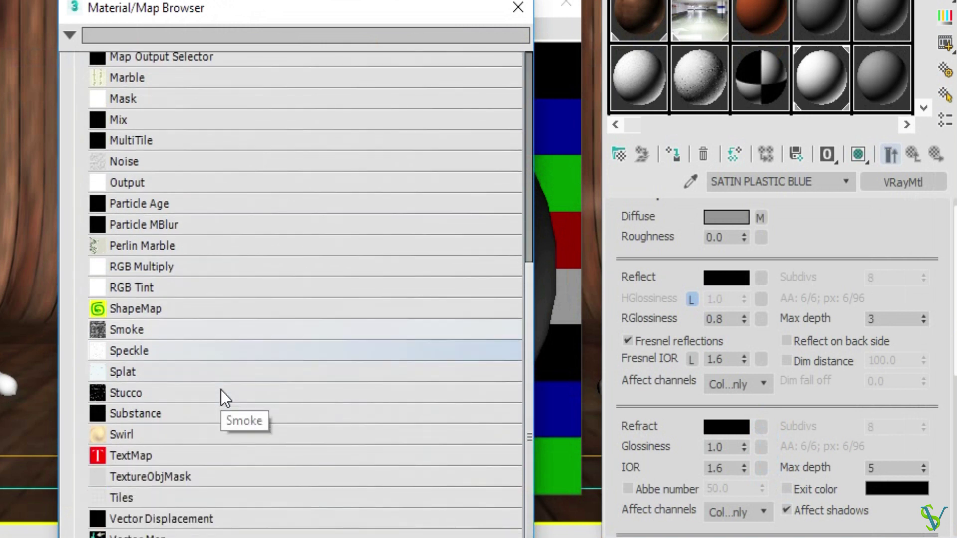
pyautogui.scroll(-1, 220, 389)
pyautogui.scroll(3, 221, 389)
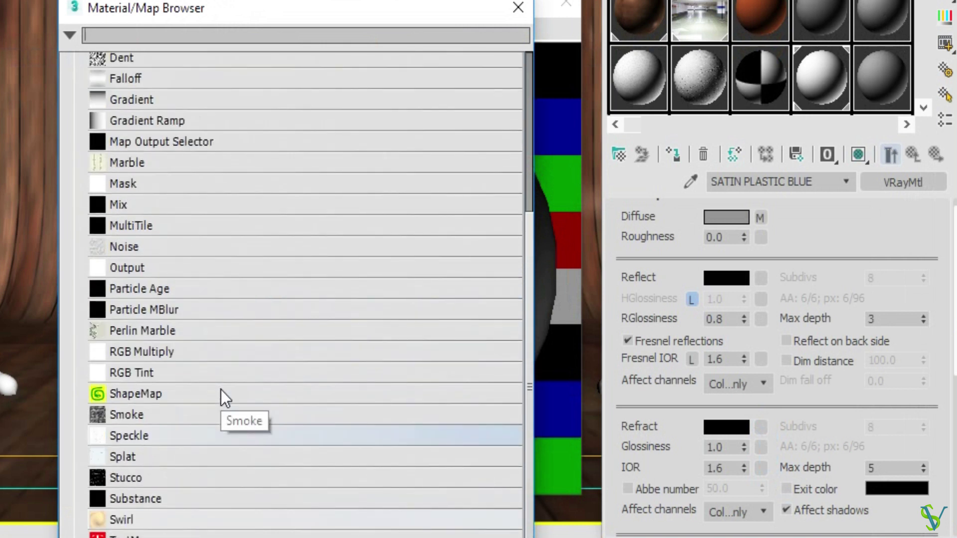
pyautogui.scroll(2, 222, 390)
pyautogui.scroll(1, 222, 390)
pyautogui.scroll(2, 222, 390)
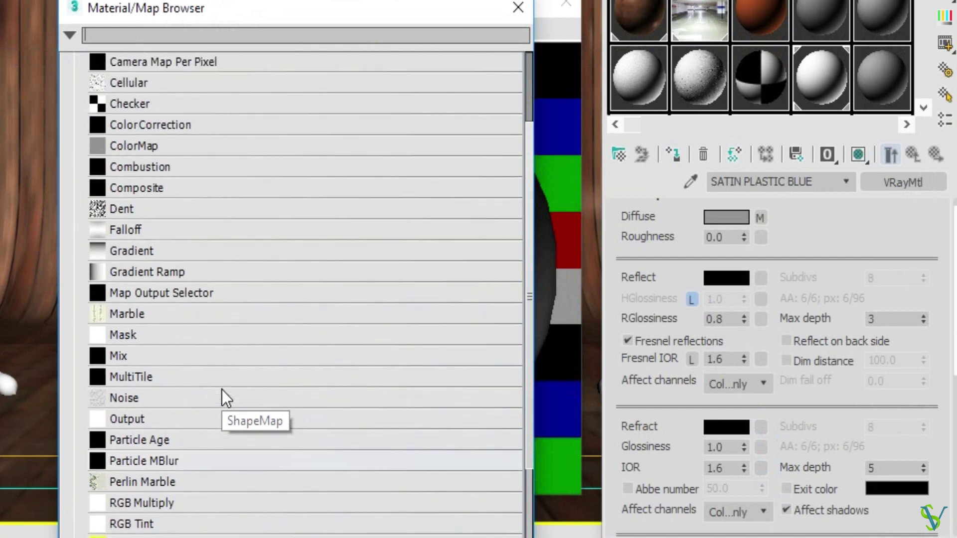
pyautogui.scroll(1, 195, 319)
pyautogui.scroll(-2, 142, 426)
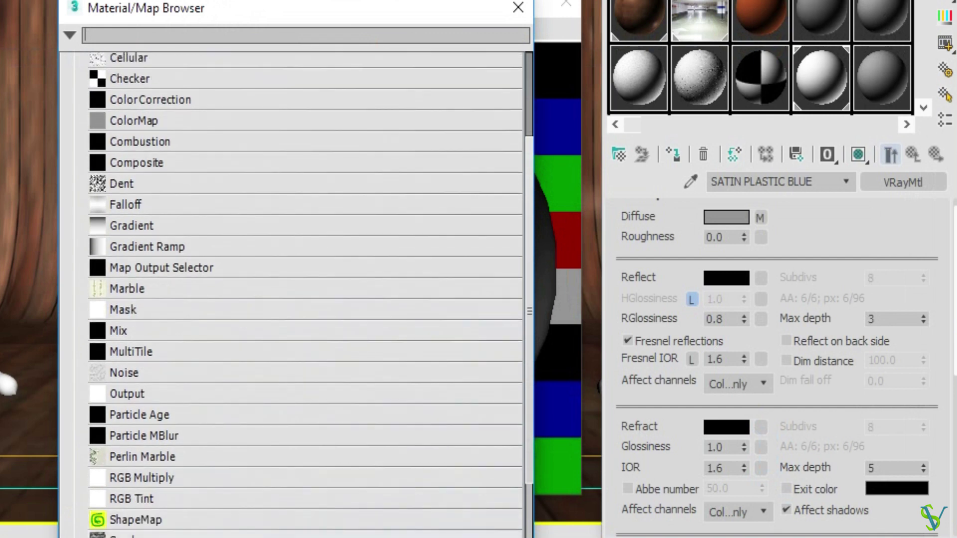
pyautogui.doubleClick(146, 497)
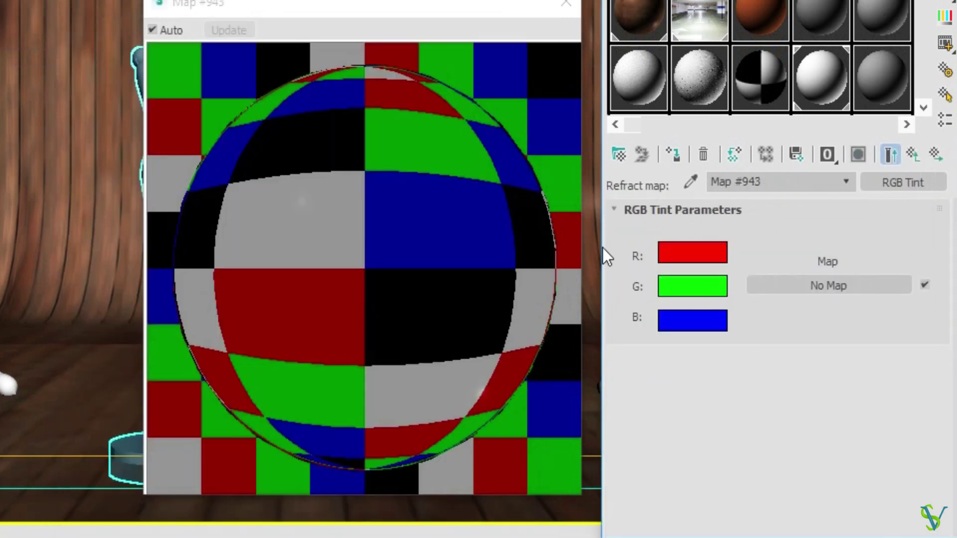
pyautogui.click(689, 261)
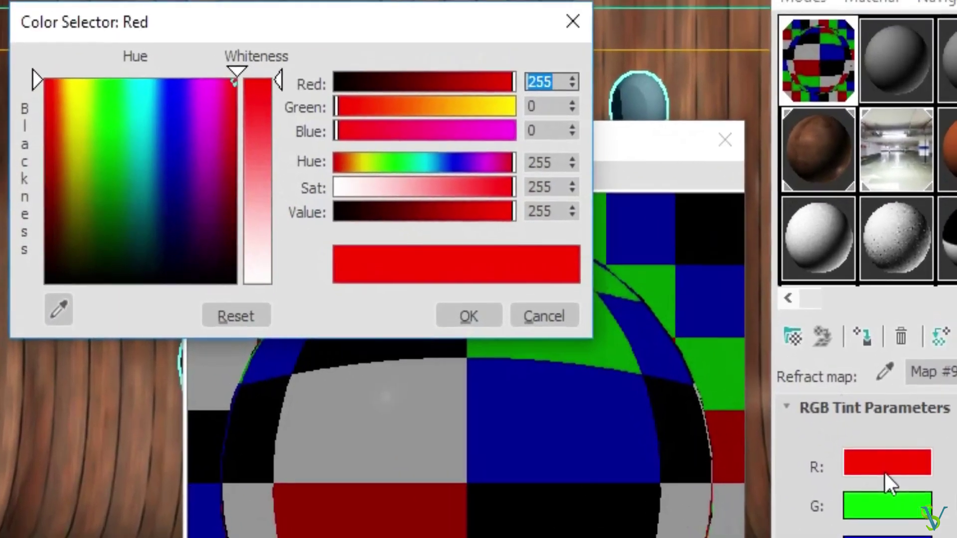
# Step: Set the RGB Tint red channel to lavender 123,126,188
pyautogui.write('123')
pyautogui.press('Tab')
pyautogui.write('12')
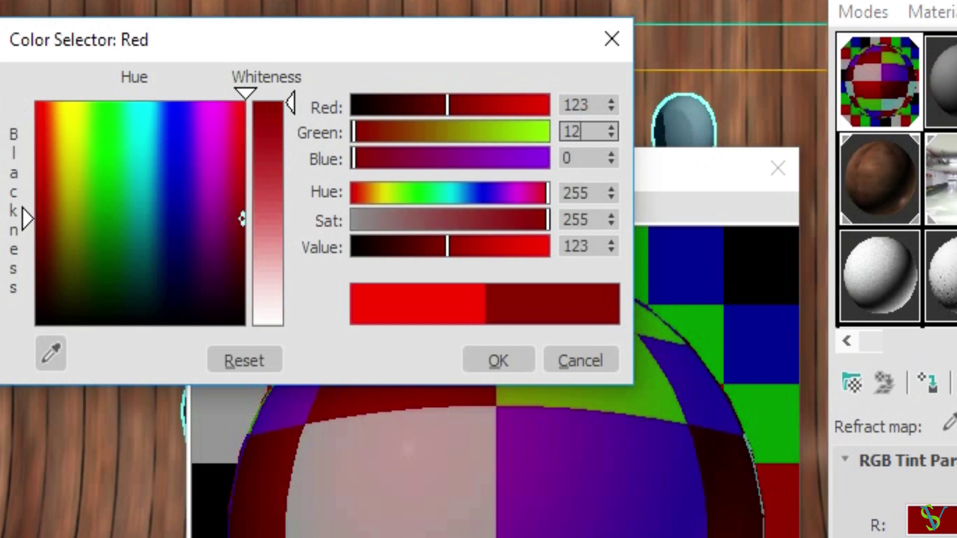
pyautogui.write('6')
pyautogui.press('Tab')
pyautogui.write('188')
pyautogui.press('Return')
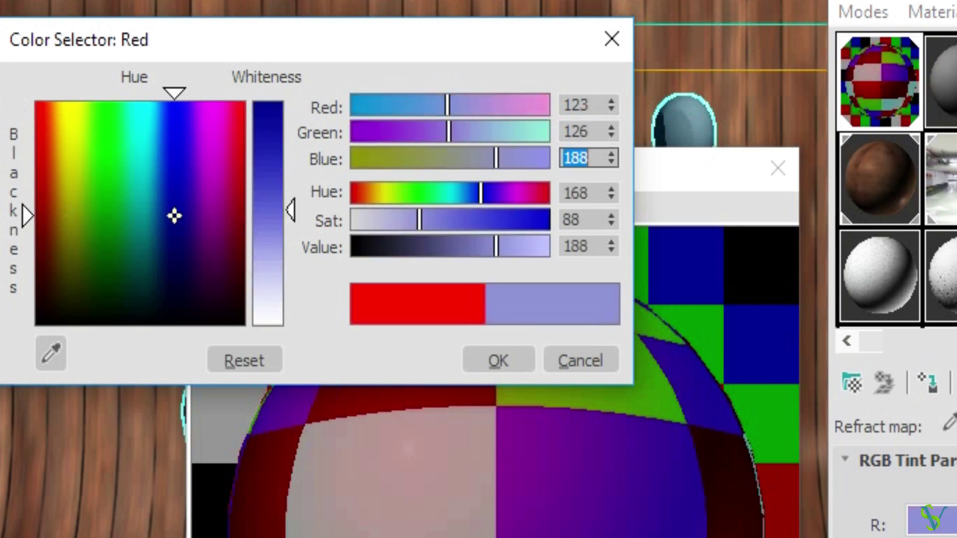
pyautogui.click(514, 369)
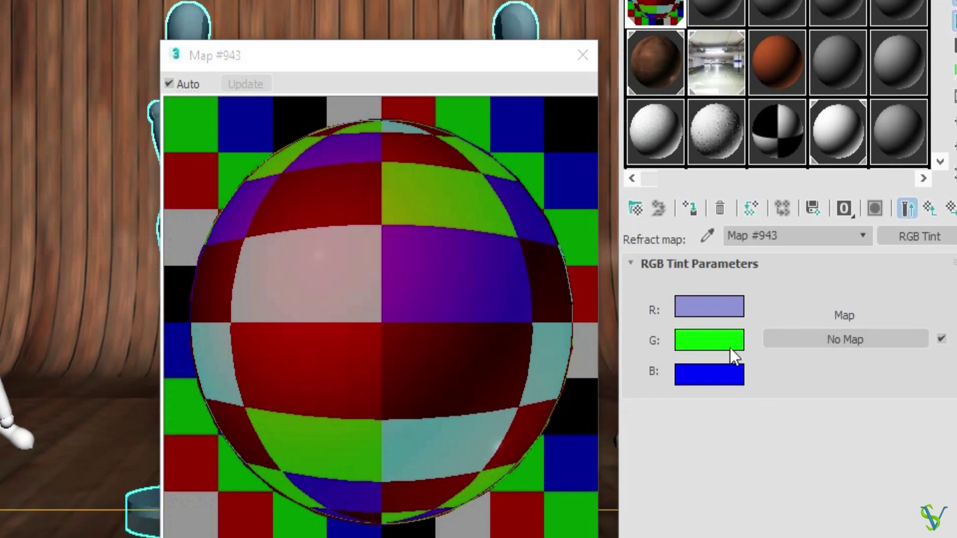
# Step: Set the RGB Tint green channel to blue 65,58,154
pyautogui.click(729, 347)
pyautogui.write('65')
pyautogui.press('Tab')
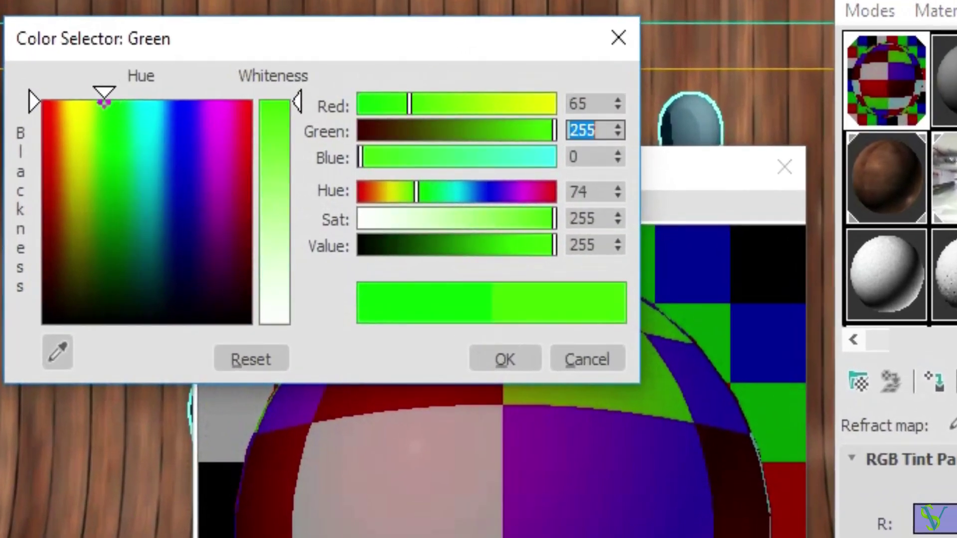
pyautogui.write('58')
pyautogui.press('Tab')
pyautogui.write('154')
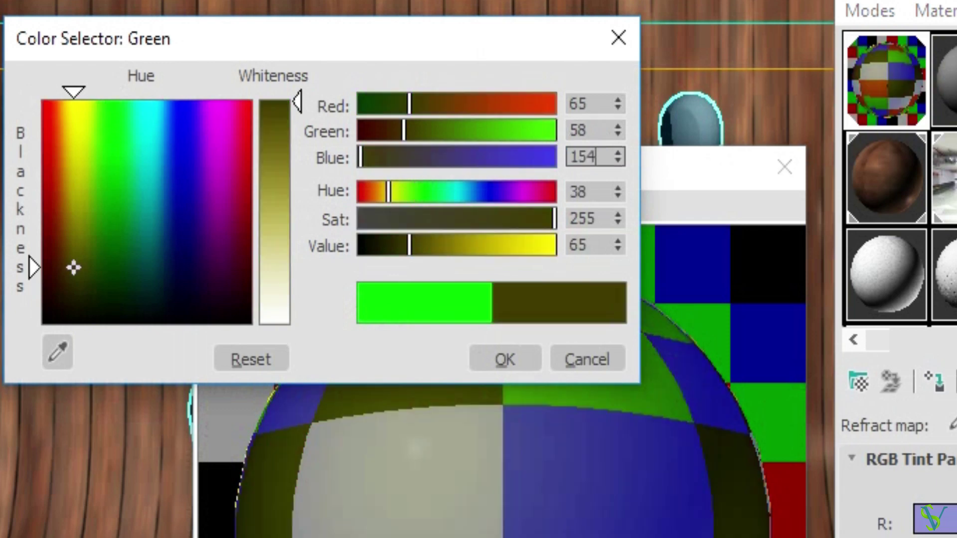
pyautogui.press('Return')
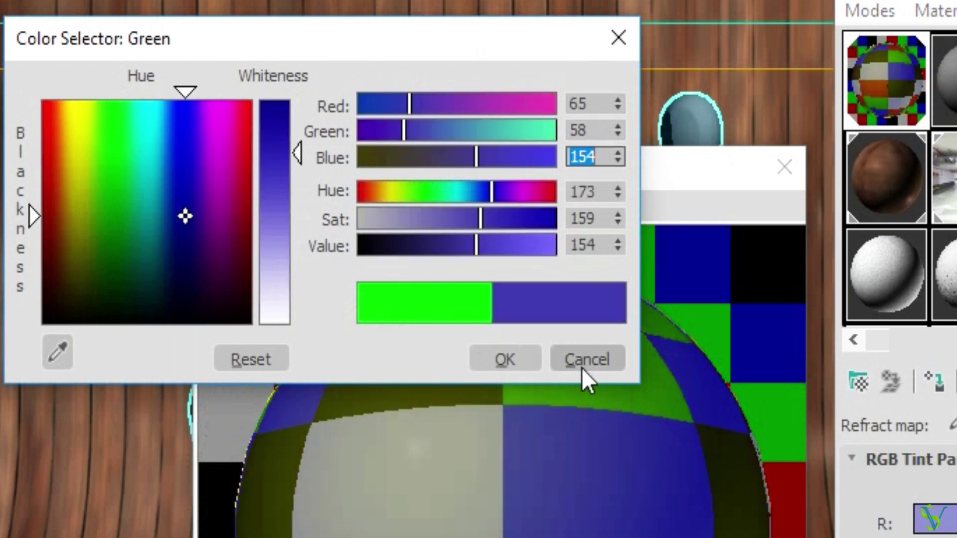
pyautogui.click(526, 354)
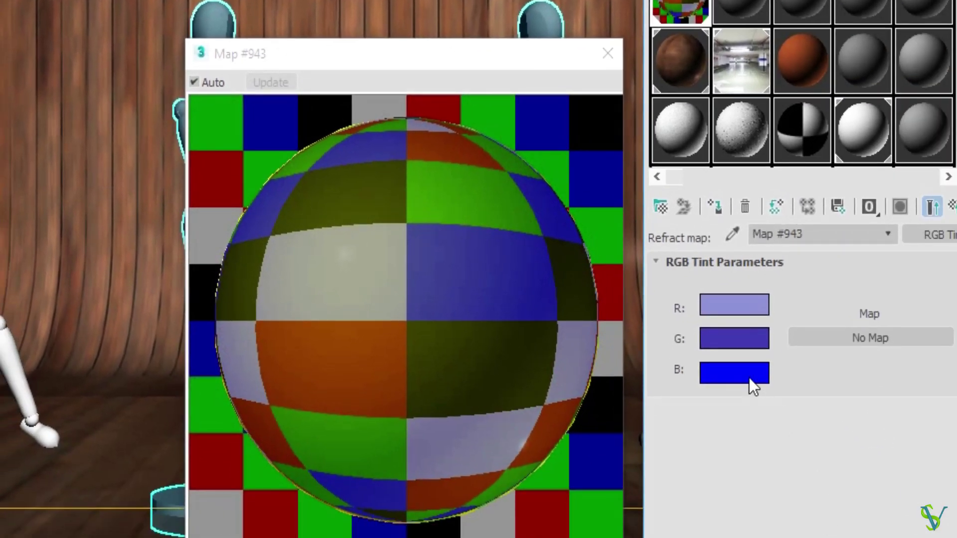
# Step: Set the RGB Tint blue channel to dark navy 40,36,99
pyautogui.click(749, 378)
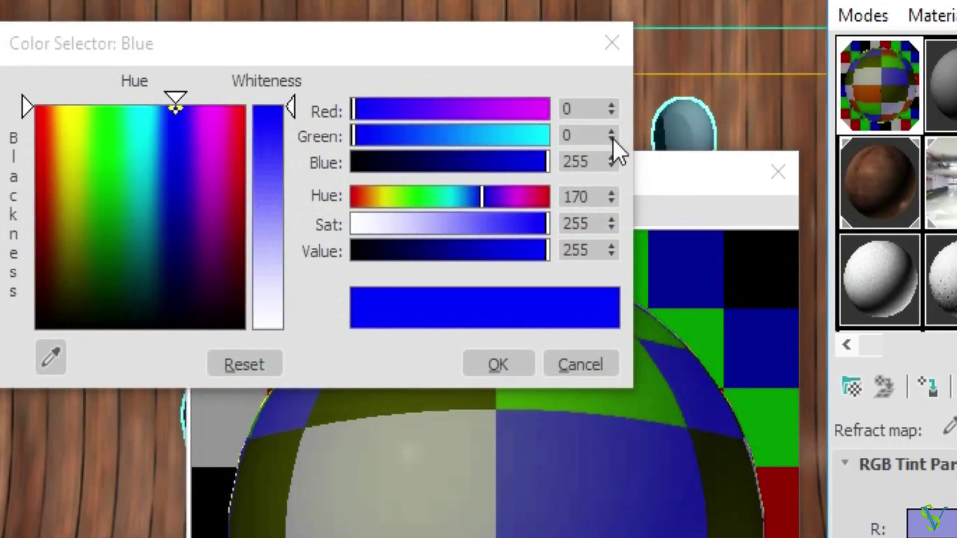
pyautogui.doubleClick(589, 102)
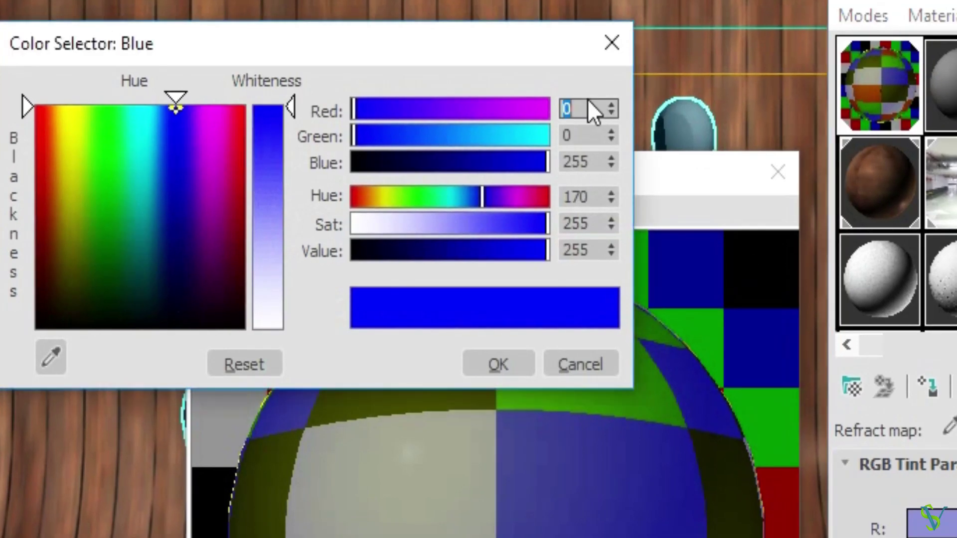
pyautogui.write('40')
pyautogui.press('Tab')
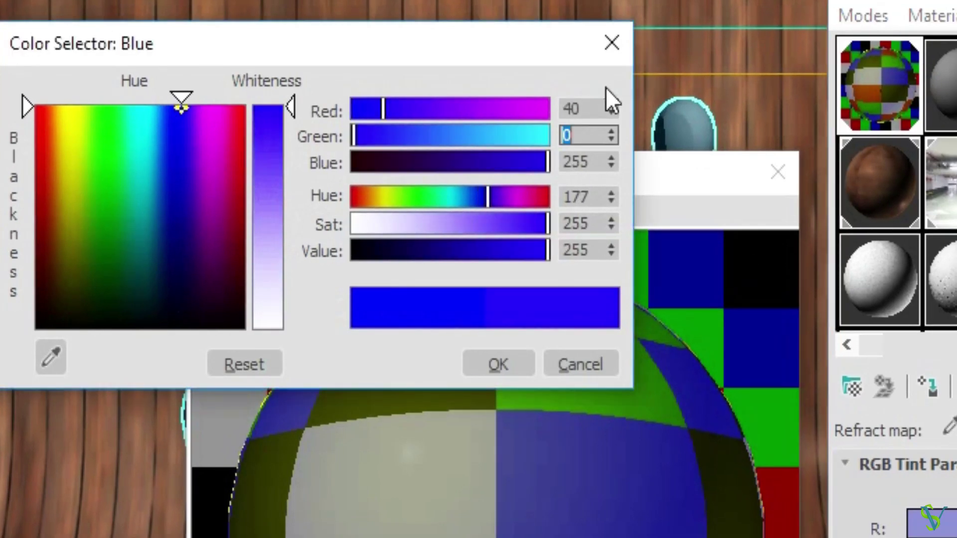
pyautogui.write('36')
pyautogui.press('Tab')
pyautogui.write('99')
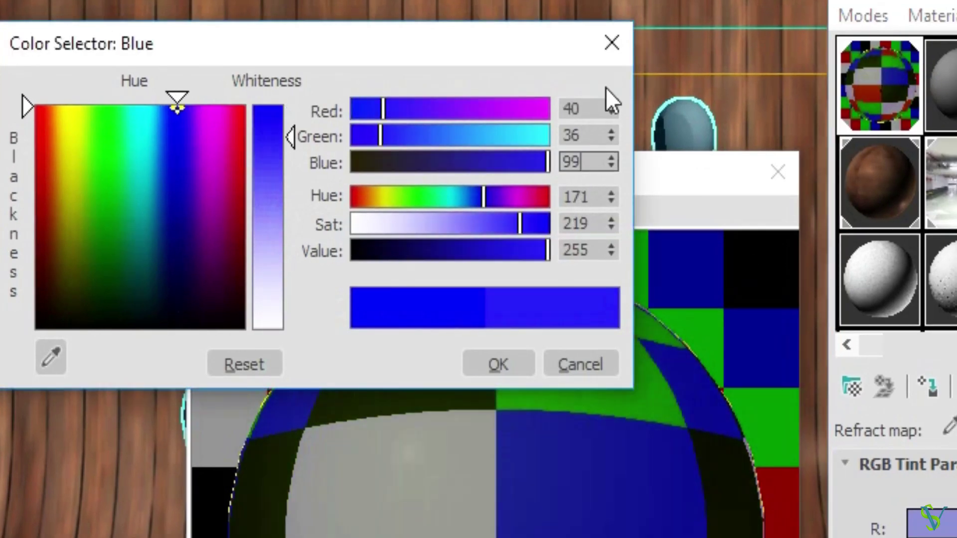
pyautogui.press('Return')
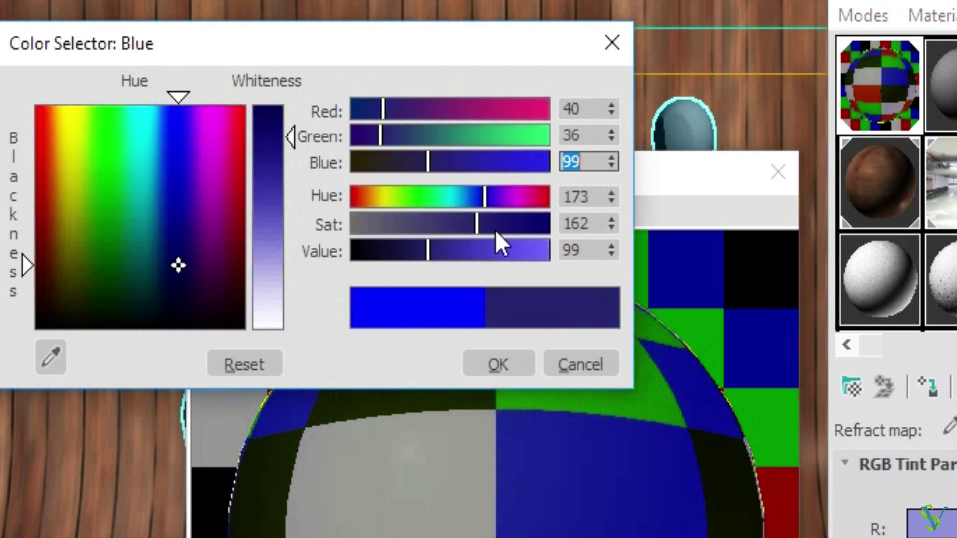
pyautogui.click(482, 363)
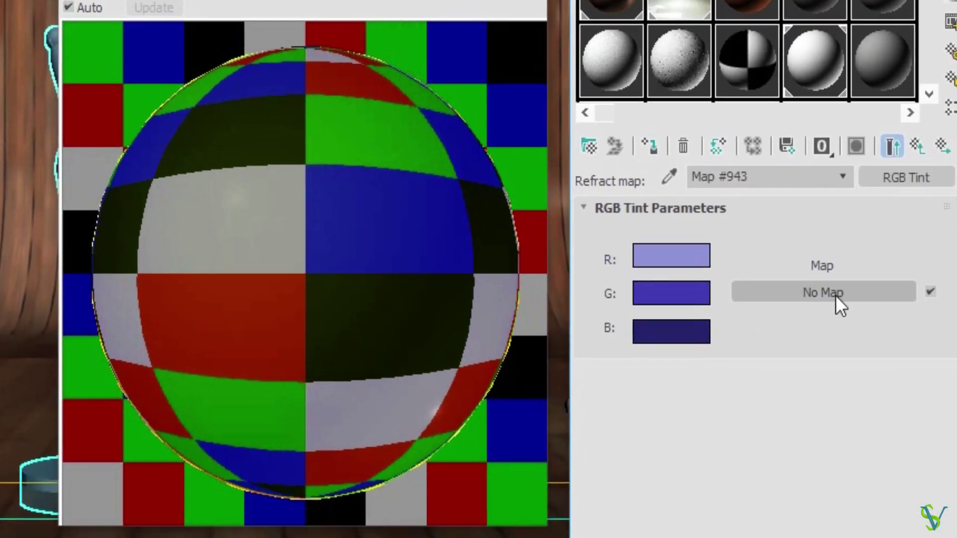
pyautogui.click(826, 289)
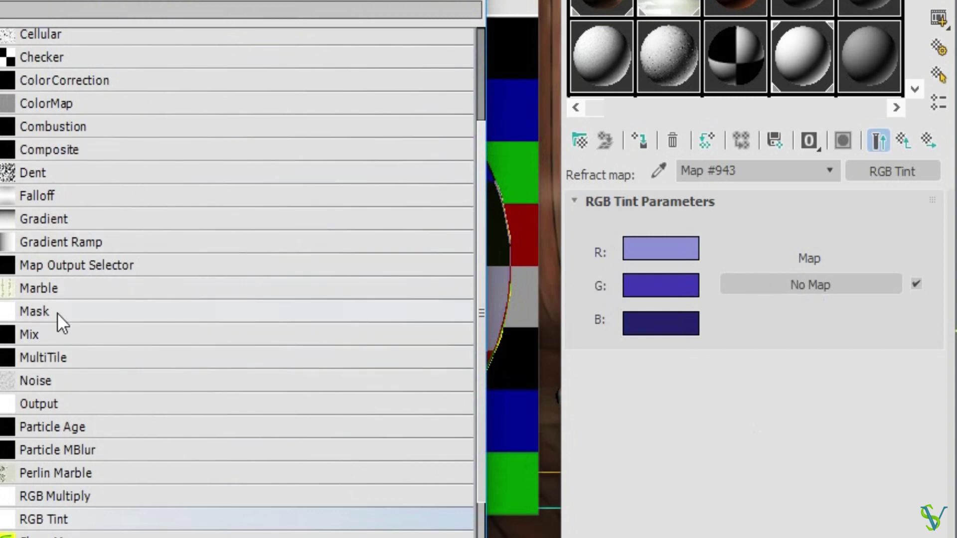
# Step: Put a Gradient map in the RGB Tint green channel and return to the material
pyautogui.doubleClick(85, 218)
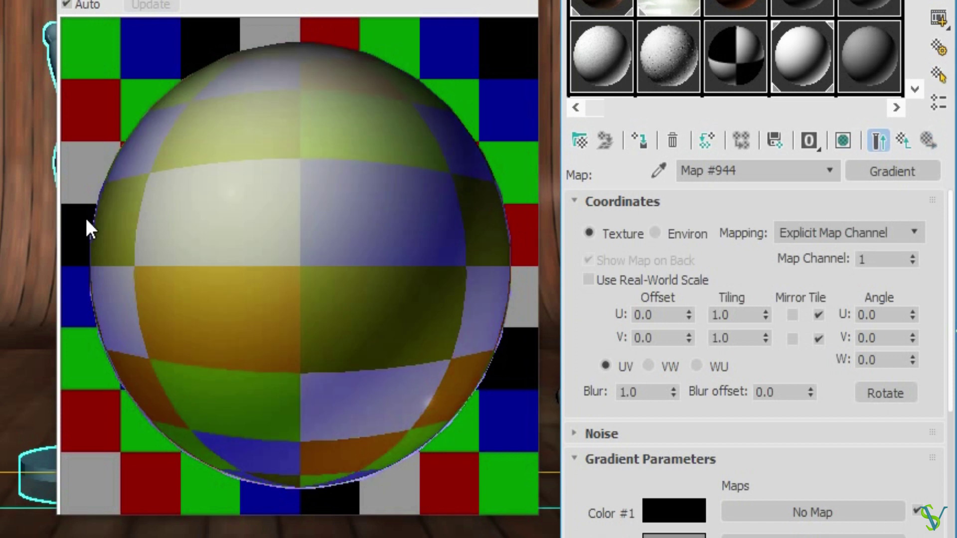
pyautogui.click(900, 144)
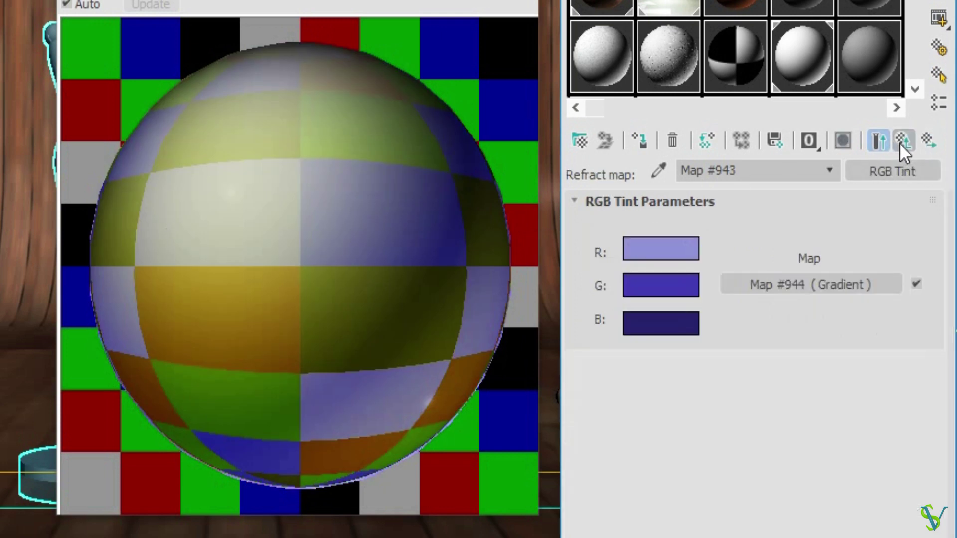
pyautogui.click(899, 144)
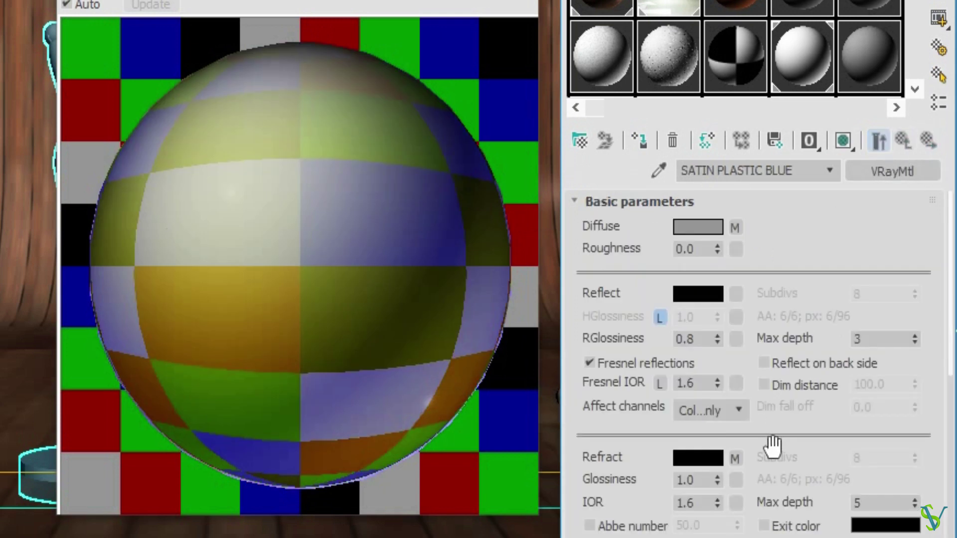
# Step: Set translucency to Hard (wax) model and the BRDF type to Phong
pyautogui.moveTo(769, 449); pyautogui.dragTo(770, 132)
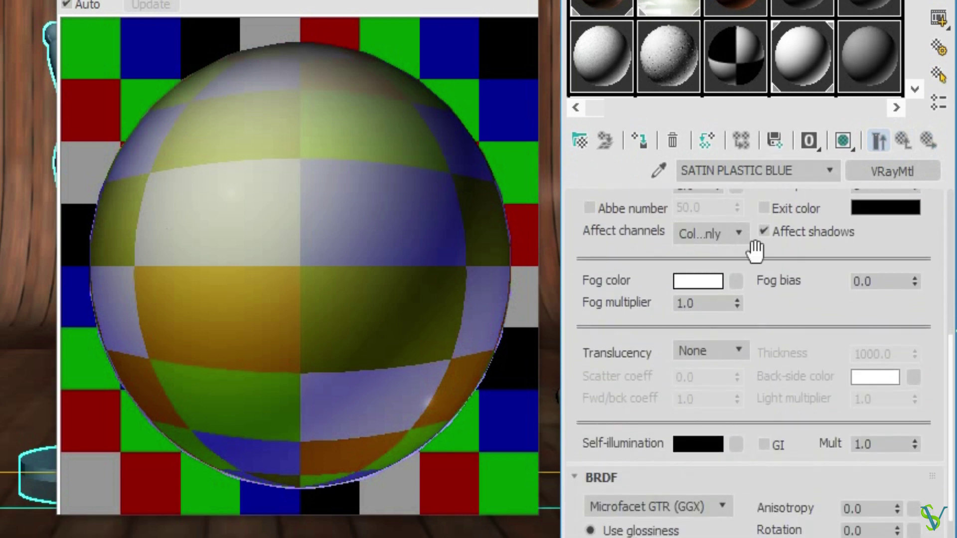
pyautogui.click(716, 355)
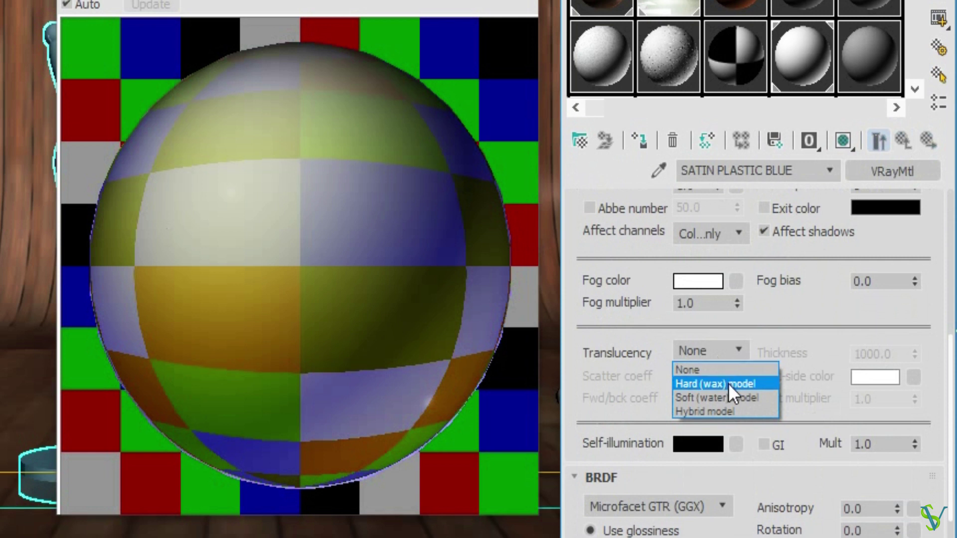
pyautogui.click(761, 387)
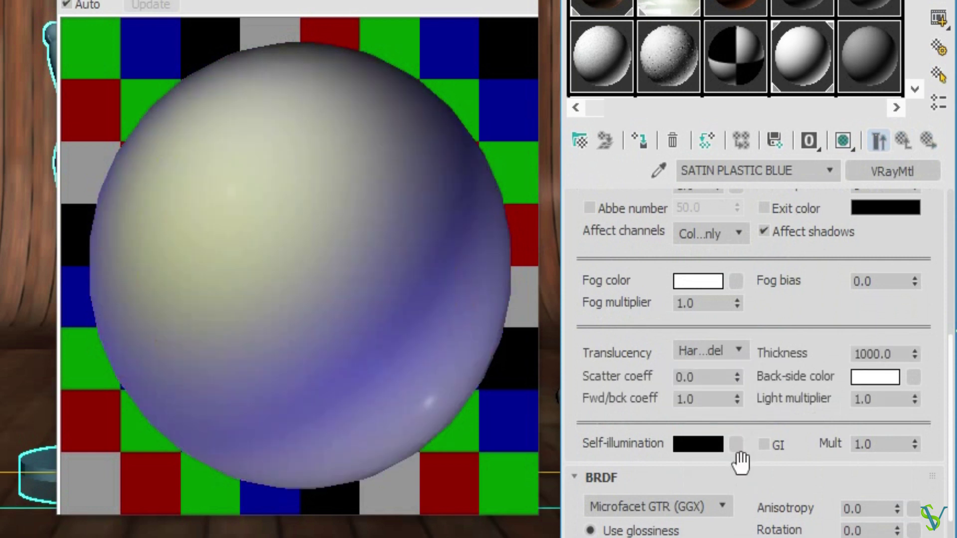
pyautogui.moveTo(740, 462); pyautogui.dragTo(737, 375)
pyautogui.click(683, 422)
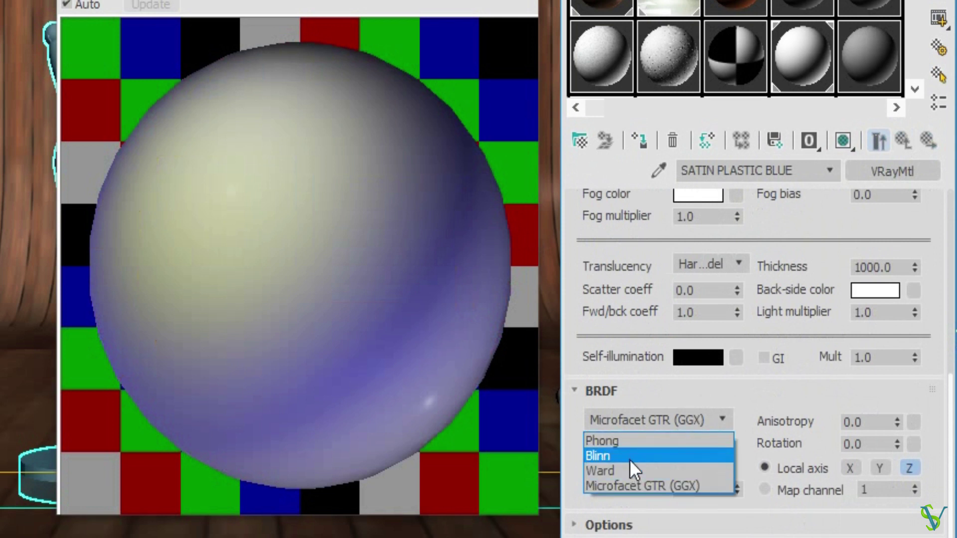
pyautogui.click(634, 442)
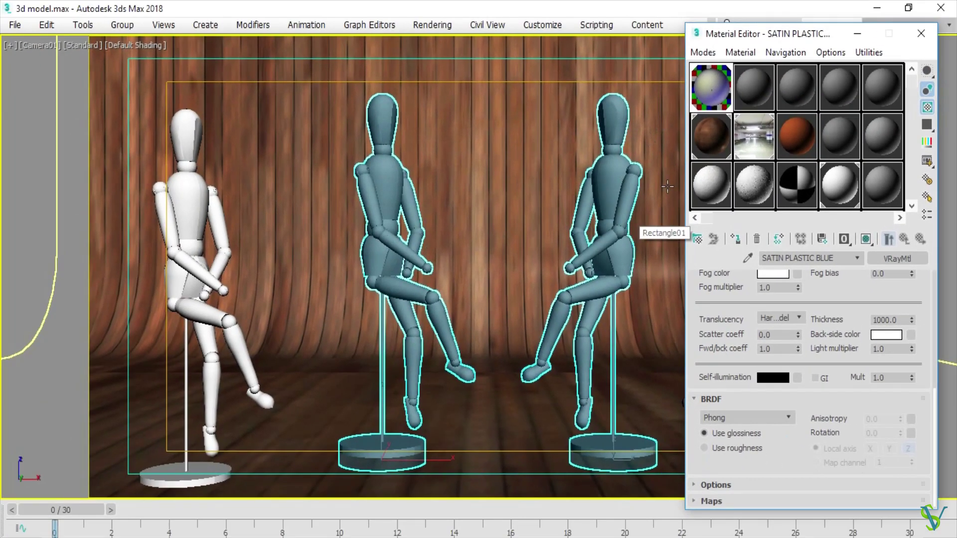
# Step: Select both outer mannequins and switch to the unused second slot, Material #41349
pyautogui.moveTo(735, 38)
pyautogui.mouseDown()
pyautogui.moveTo(515, 57)
pyautogui.moveTo(471, 29)
pyautogui.mouseUp()
pyautogui.click(777, 224)
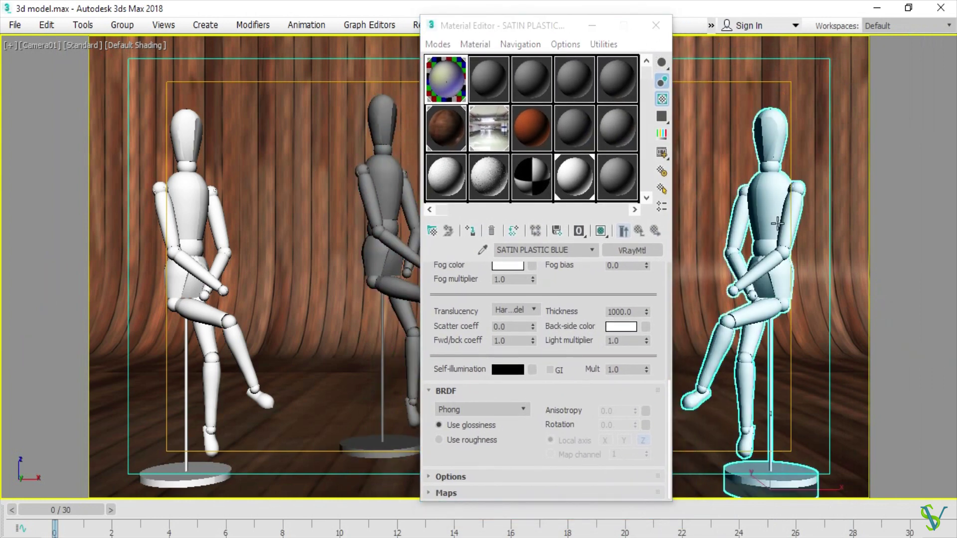
pyautogui.keyDown('ctrl'); pyautogui.click(197, 214); pyautogui.keyUp('ctrl')
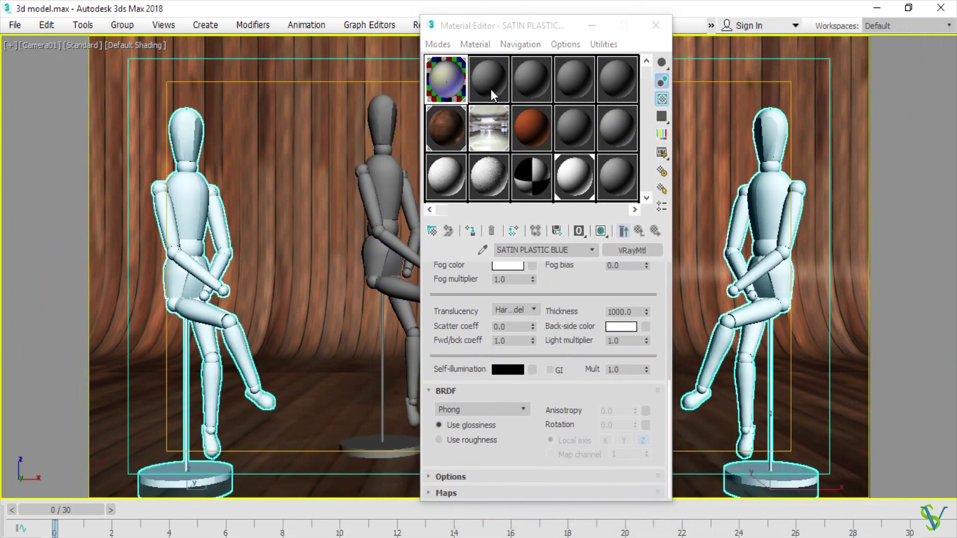
pyautogui.doubleClick(490, 88)
pyautogui.click(490, 89)
pyautogui.click(659, 132)
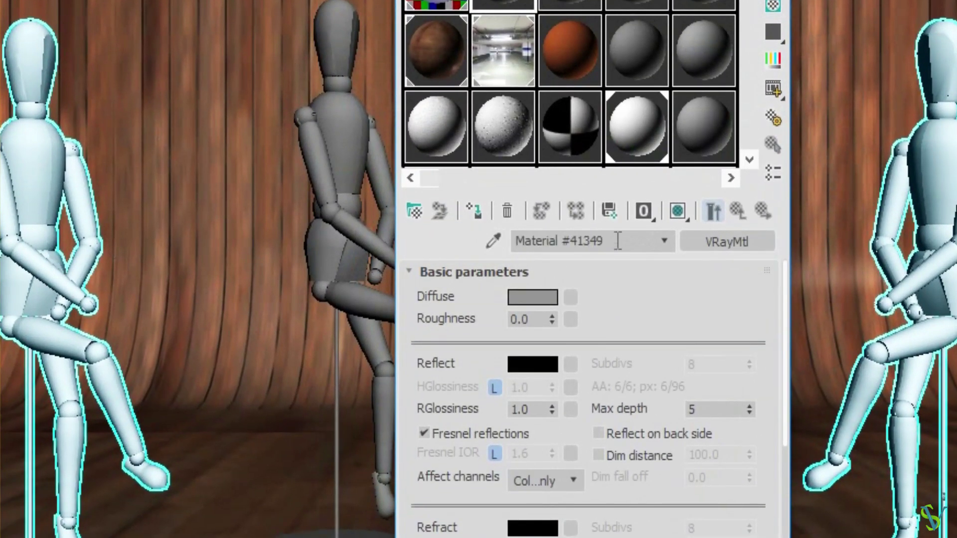
# Step: Type METALIC PLASTIC BLUE PAINT into the new VRayMtl's name field
pyautogui.moveTo(617, 241); pyautogui.dragTo(284, 196)
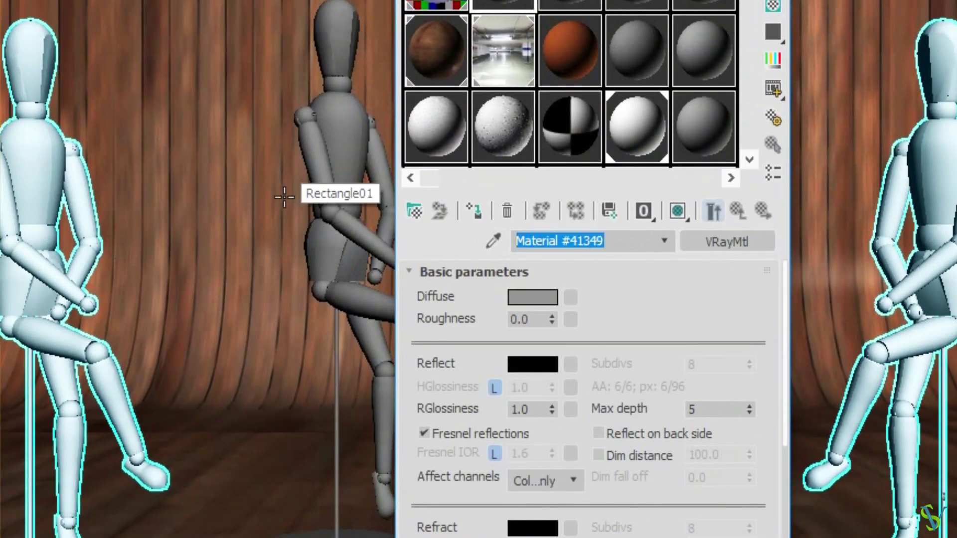
pyautogui.write('METALIC')
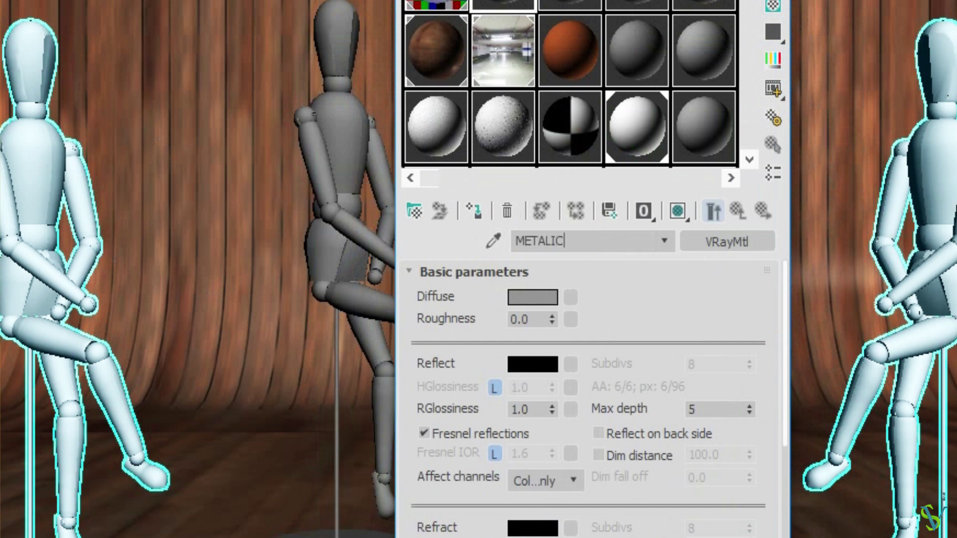
pyautogui.write(' PLASTIC BLUE')
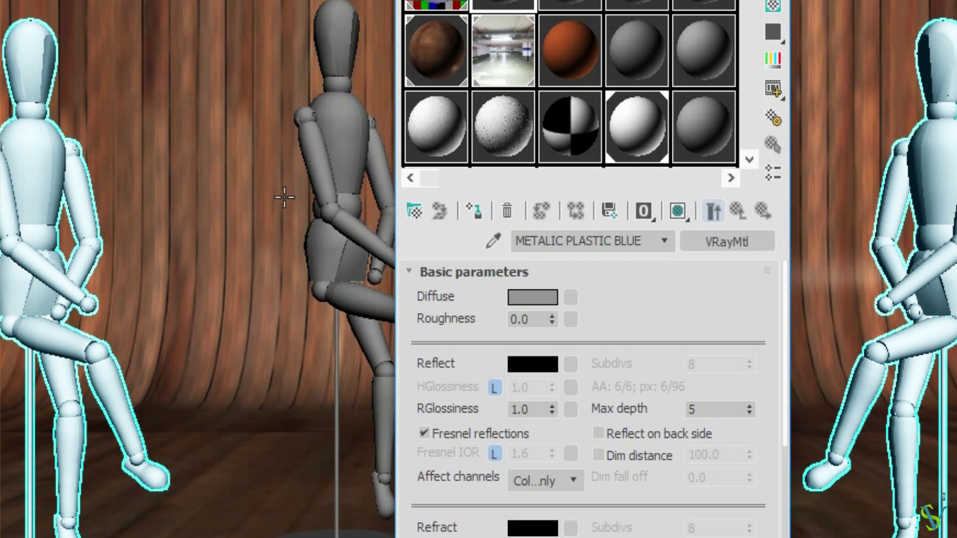
pyautogui.write('GLO')
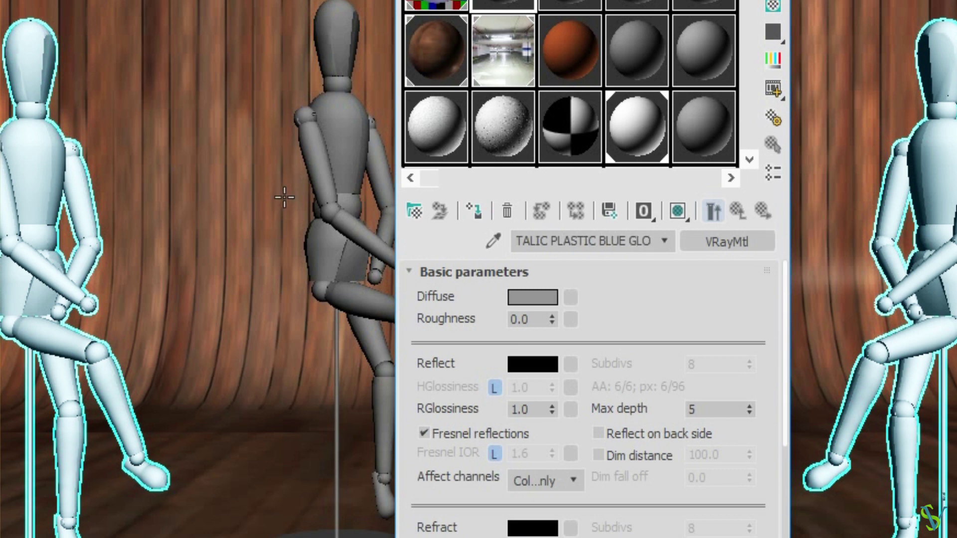
pyautogui.press('BackSpace')
pyautogui.press('BackSpace')
pyautogui.press('BackSpace')
pyautogui.write('PAINT')
pyautogui.press('Return')
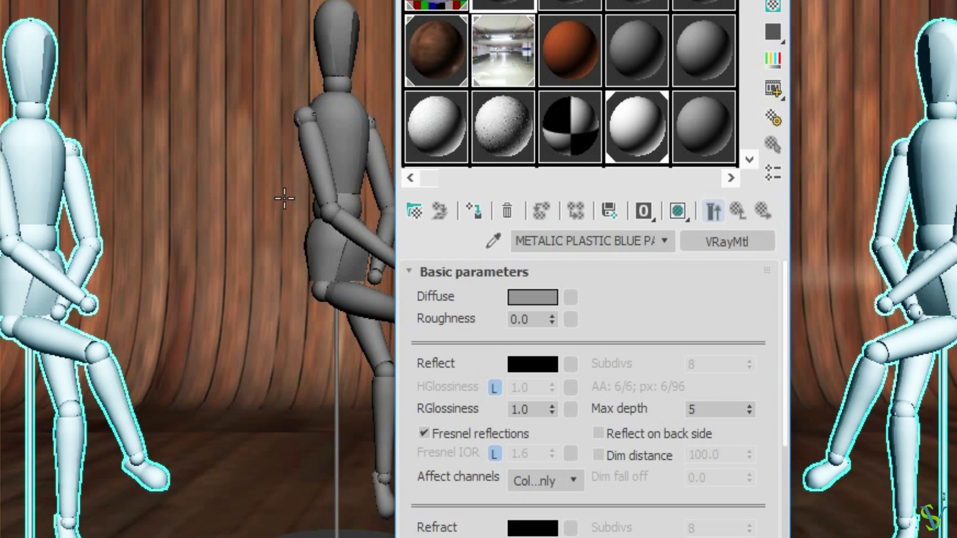
pyautogui.scroll(-1, 588, 399)
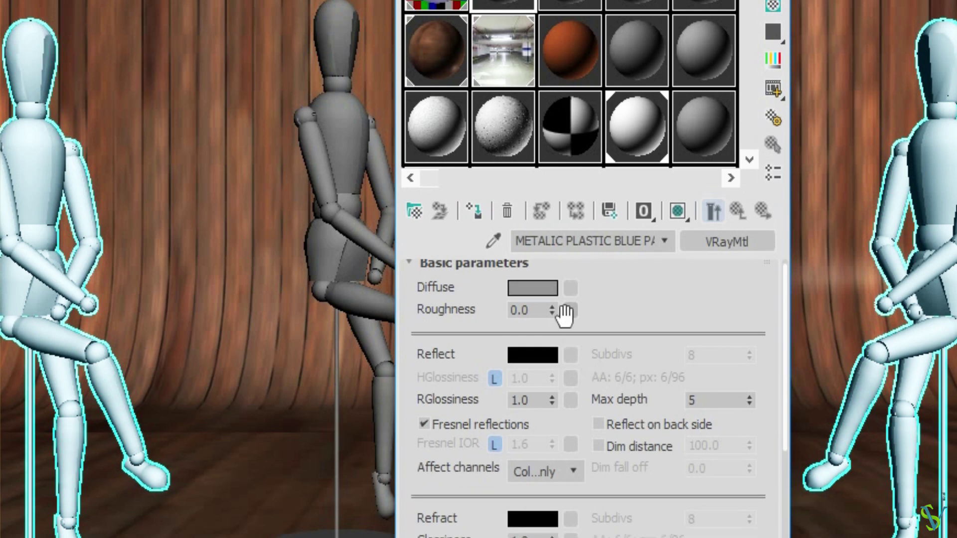
pyautogui.click(548, 283)
# Step: Set the material's diffuse colour to cyan-blue RGB 0, 164, 224
pyautogui.write('0')
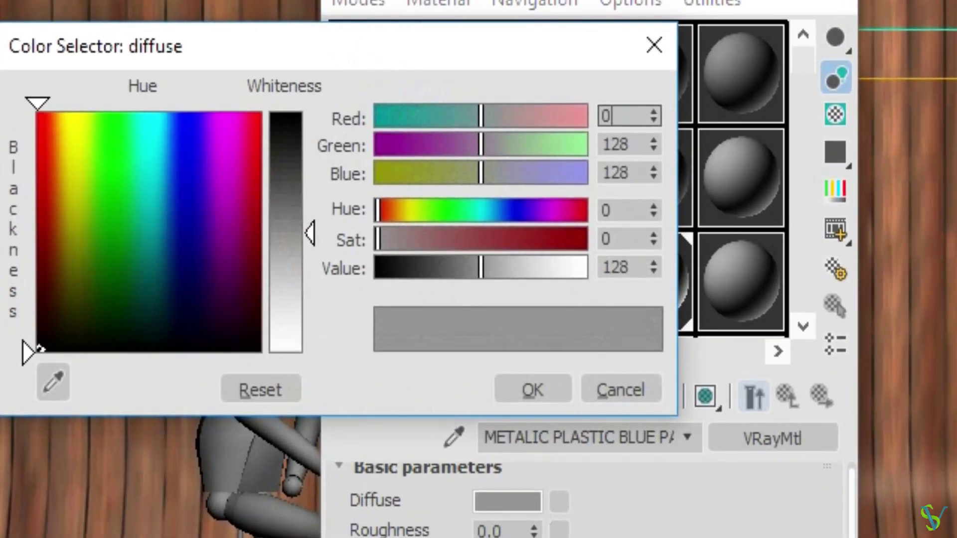
pyautogui.press('Tab')
pyautogui.write('164')
pyautogui.press('Tab')
pyautogui.write('224')
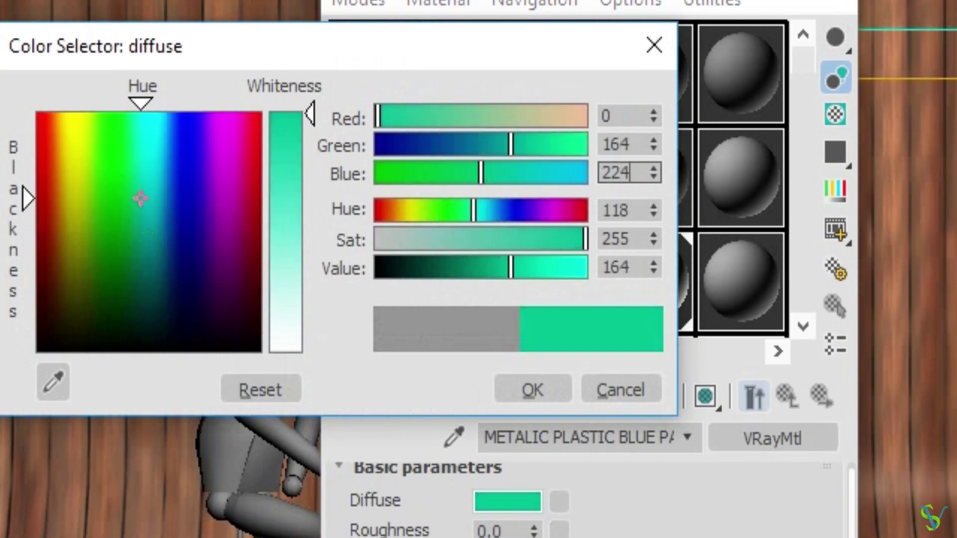
pyautogui.press('Return')
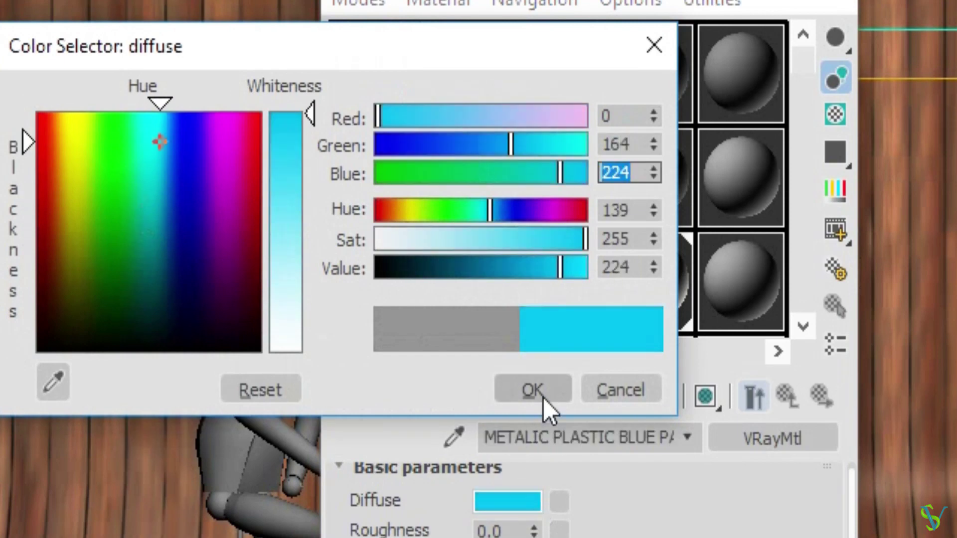
pyautogui.click(542, 397)
# Step: Put a Falloff map on the diffuse channel and preview it over a checkered background
pyautogui.click(558, 498)
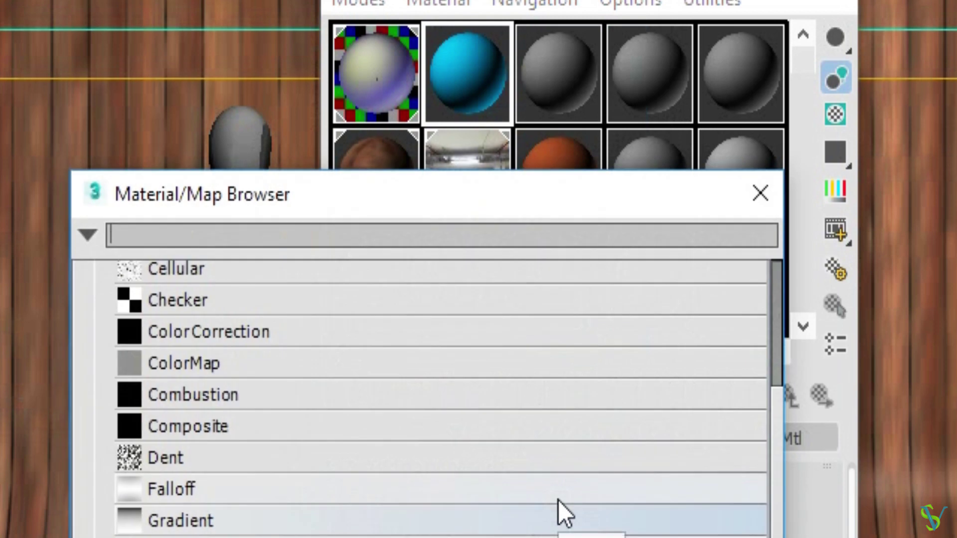
pyautogui.doubleClick(174, 492)
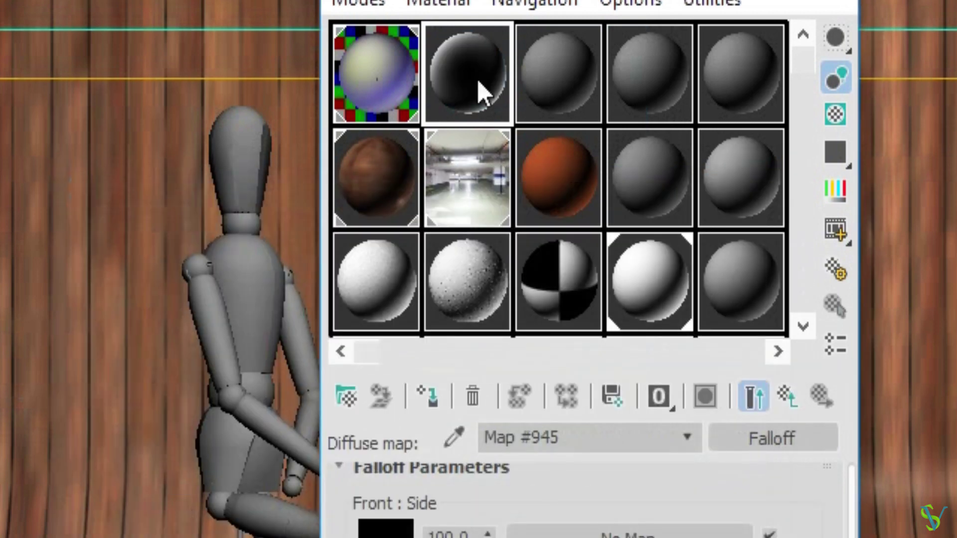
pyautogui.click(845, 121)
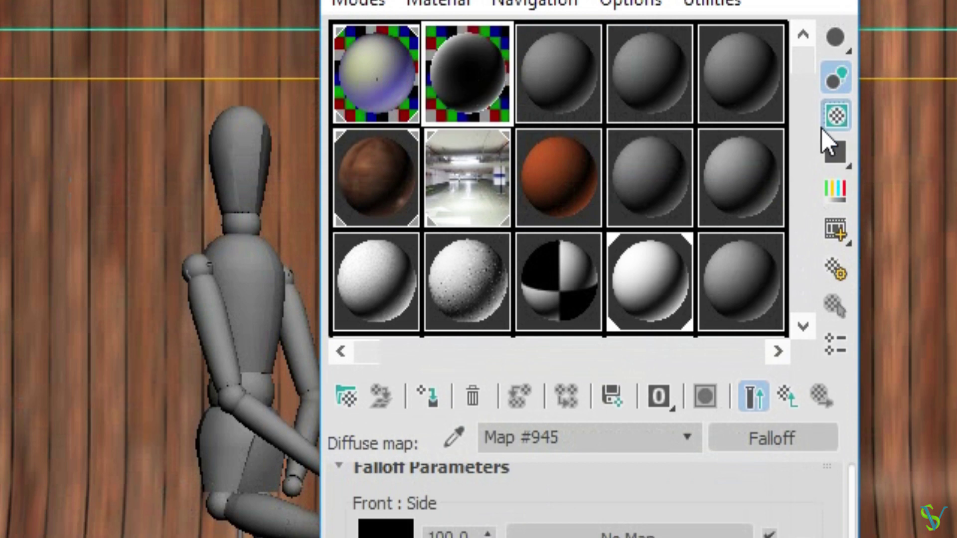
pyautogui.doubleClick(481, 68)
# Step: Set the Falloff front colour to cyan with green 191 and blue 249
pyautogui.moveTo(588, 174)
pyautogui.mouseDown()
pyautogui.moveTo(582, 195)
pyautogui.moveTo(359, 4)
pyautogui.mouseUp()
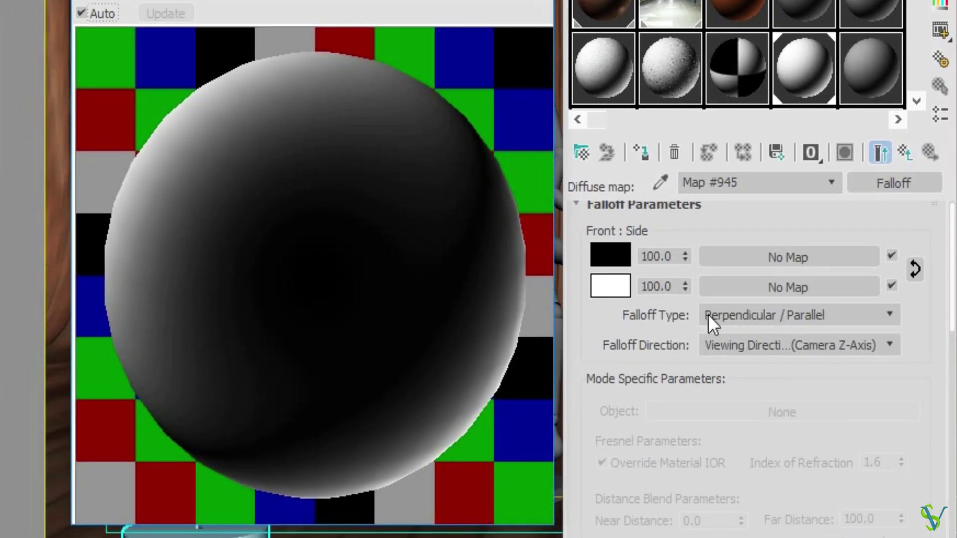
pyautogui.click(623, 252)
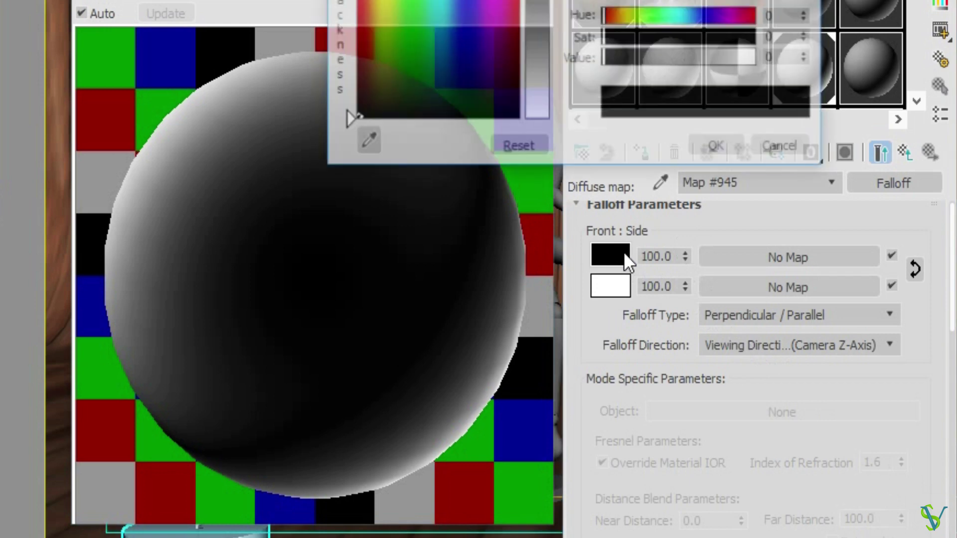
pyautogui.press('Tab')
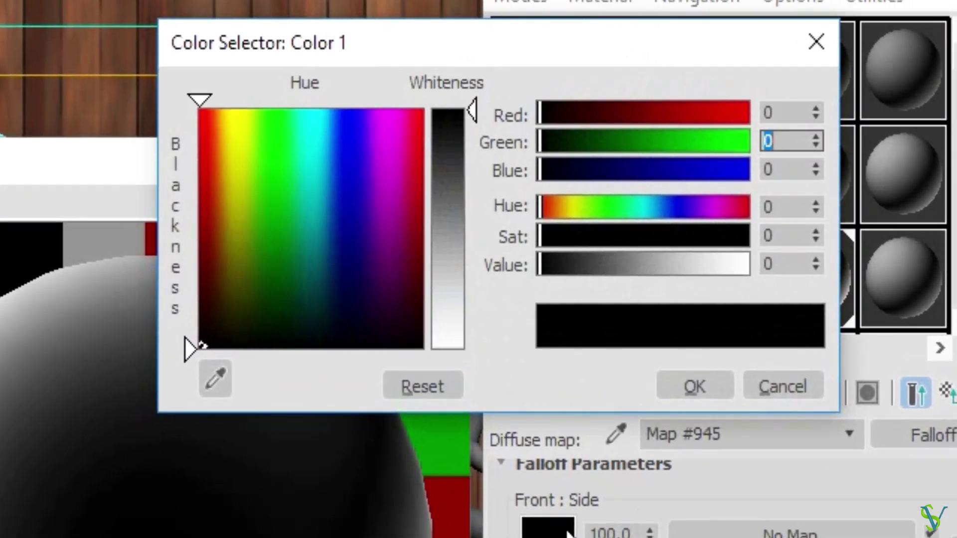
pyautogui.write('91')
pyautogui.press('Tab')
pyautogui.write('24')
pyautogui.press('Return')
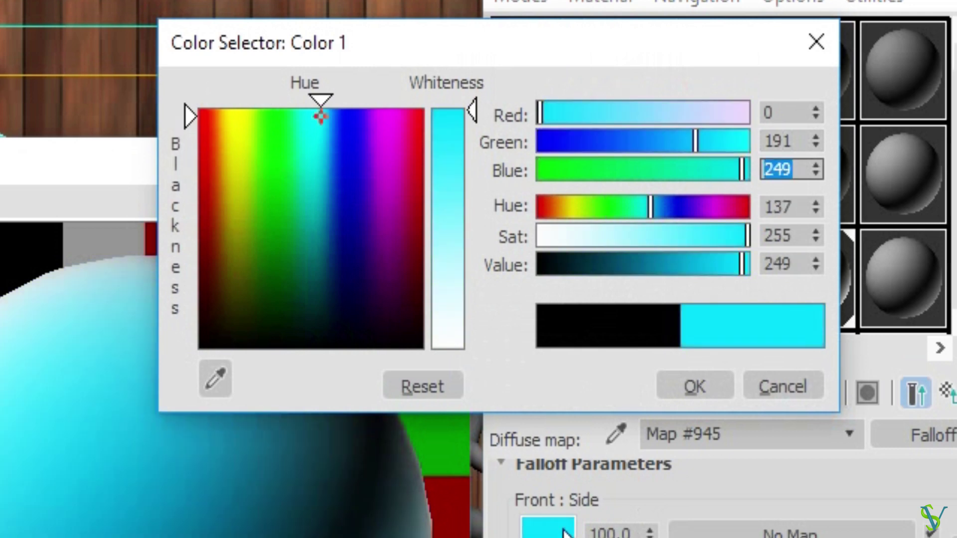
pyautogui.click(689, 384)
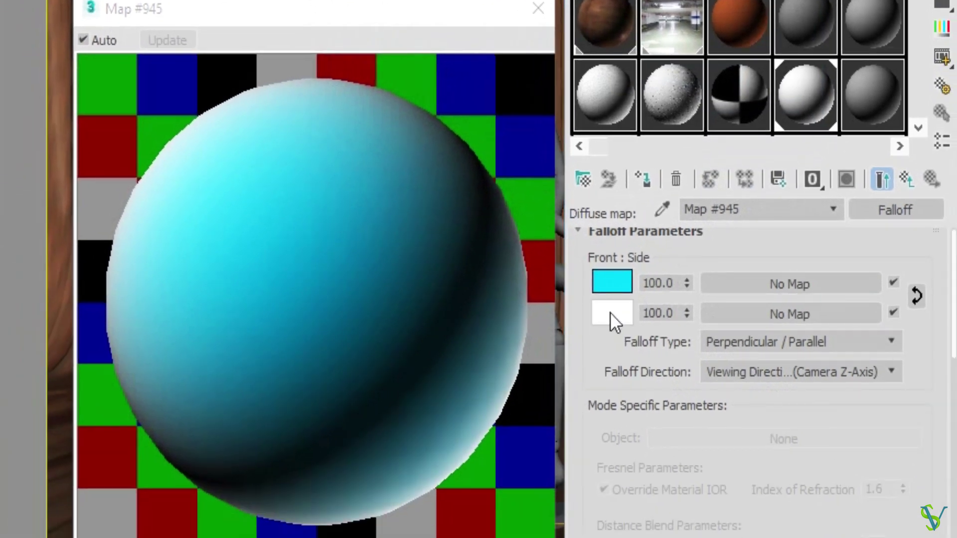
# Step: Set the Falloff side colour to blue RGB 18, 123, 254
pyautogui.click(598, 360)
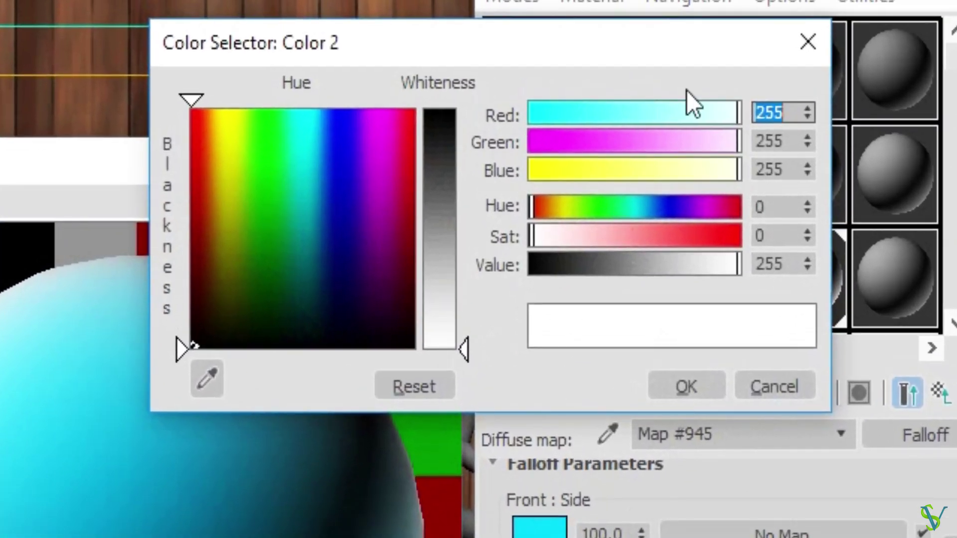
pyautogui.write('18')
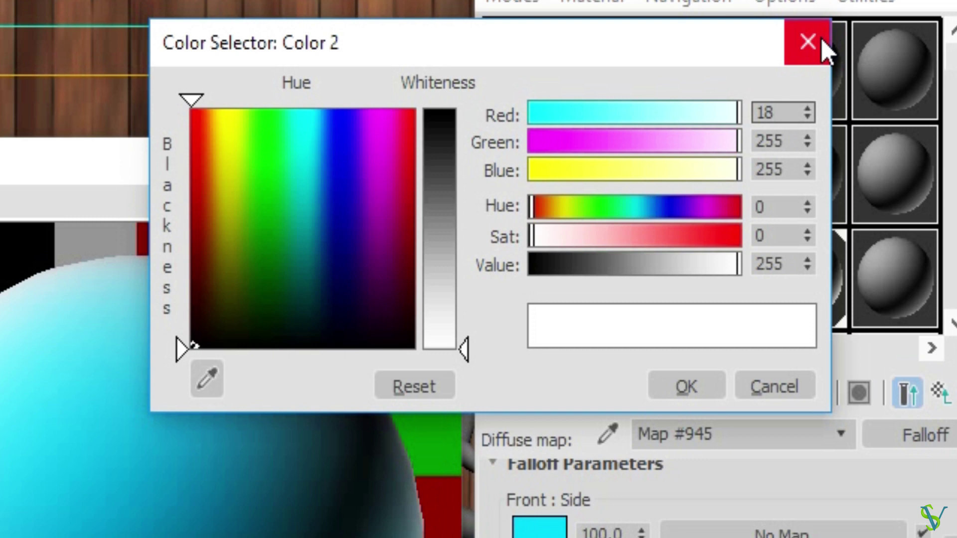
pyautogui.press('Tab')
pyautogui.write('123')
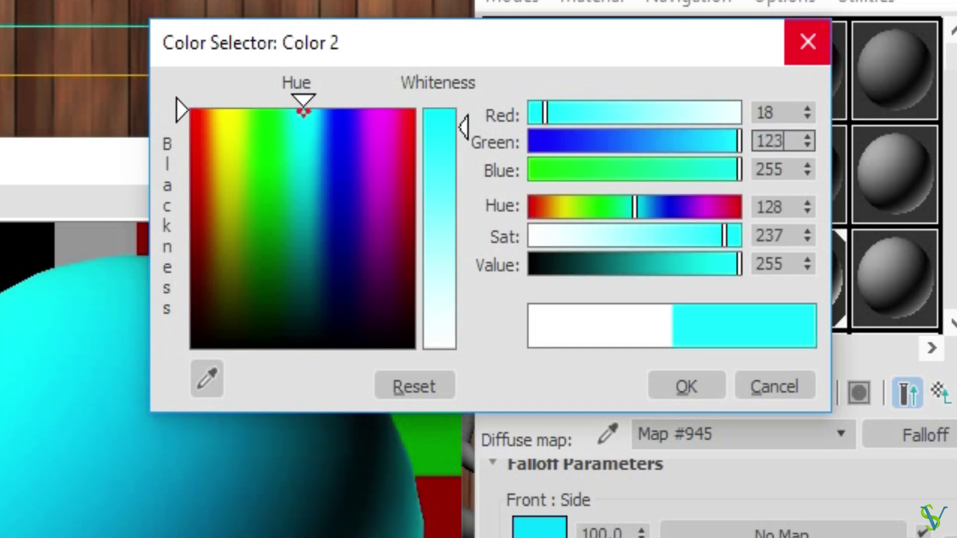
pyautogui.press('Tab')
pyautogui.write('254')
pyautogui.press('Return')
pyautogui.click(685, 387)
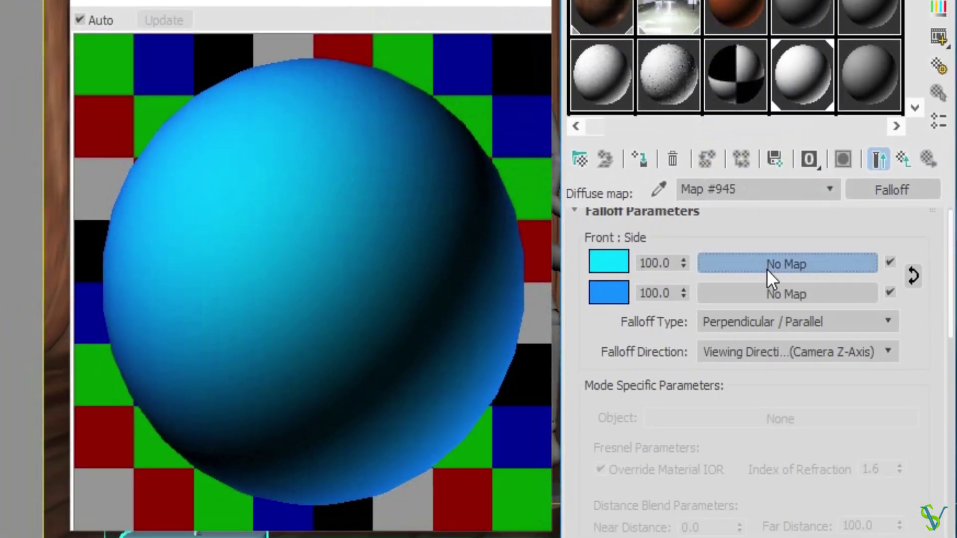
pyautogui.click(766, 268)
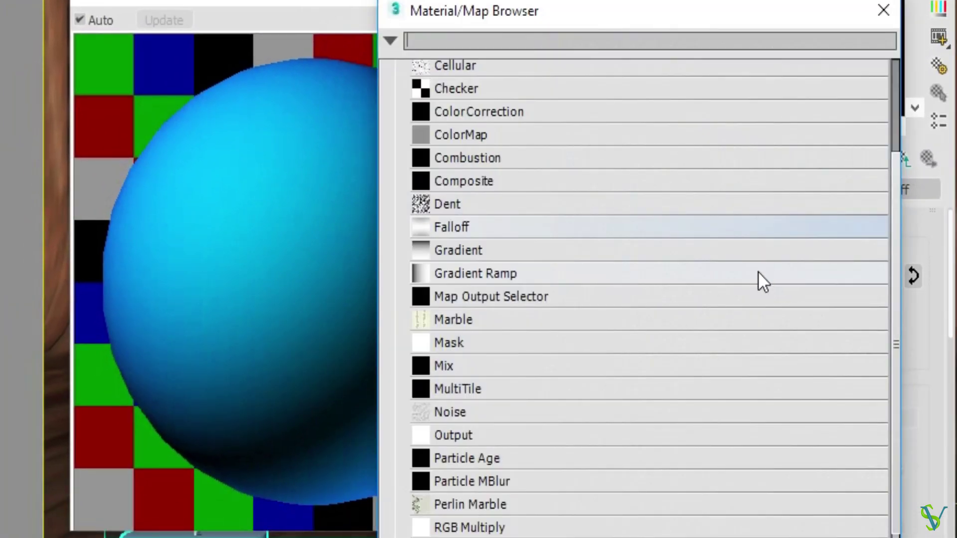
# Step: Assign a Noise map to the Falloff front colour with X, Y and Z tiling of 15
pyautogui.doubleClick(465, 415)
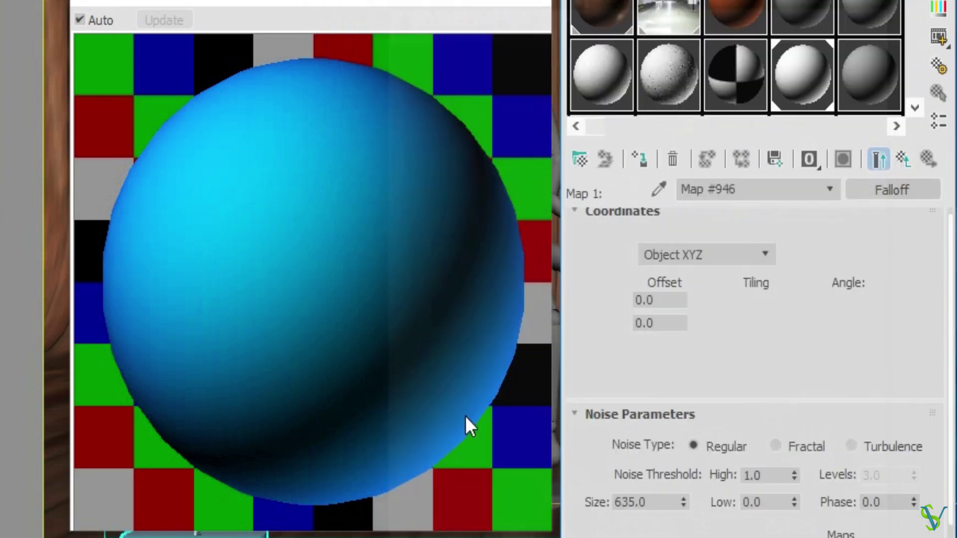
pyautogui.doubleClick(748, 300)
pyautogui.write('15')
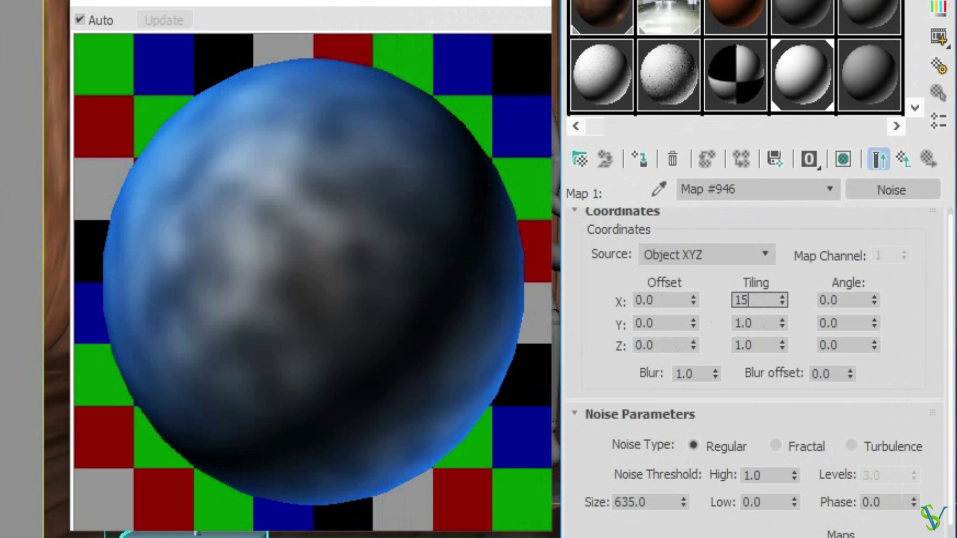
pyautogui.press('Tab')
pyautogui.write('15')
pyautogui.press('Tab')
pyautogui.write('15')
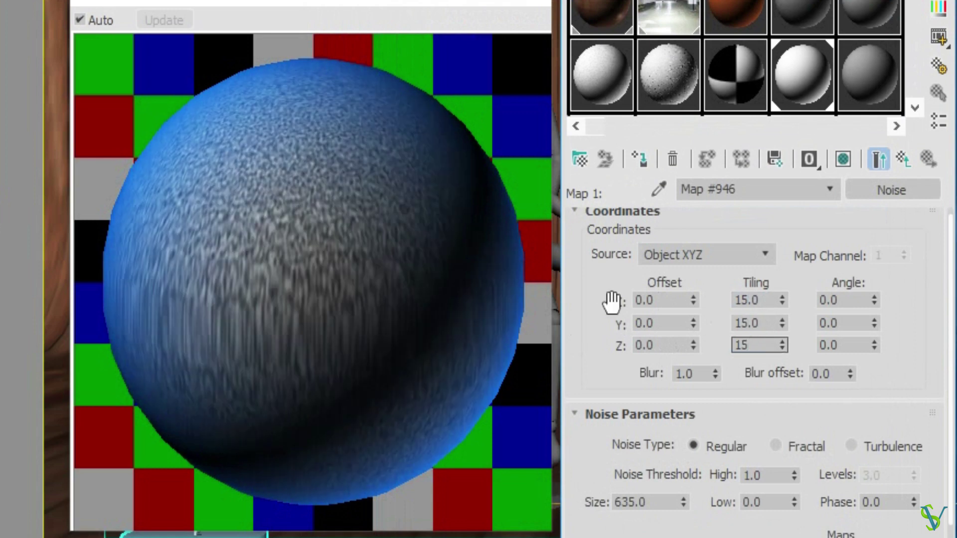
pyautogui.press('Return')
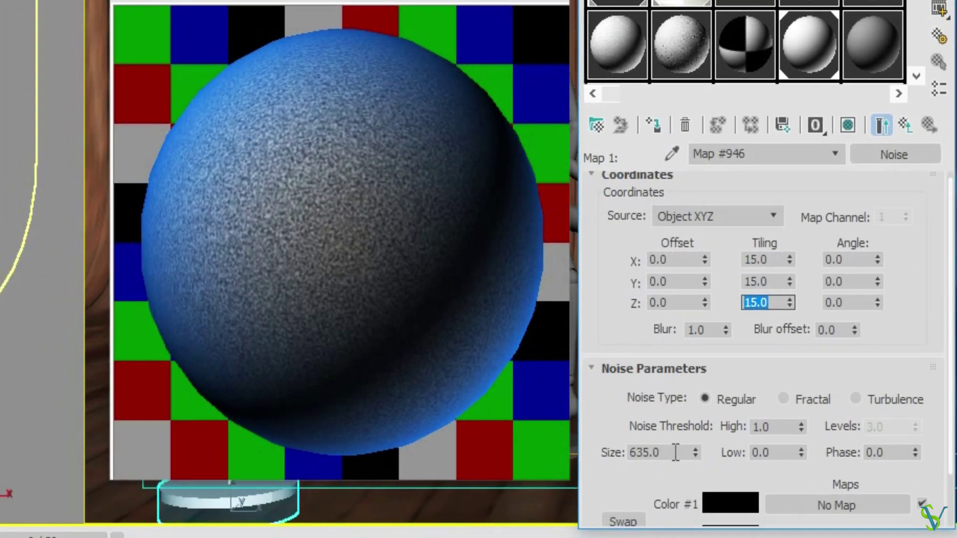
# Step: Set the Noise map's size to 5
pyautogui.doubleClick(675, 452)
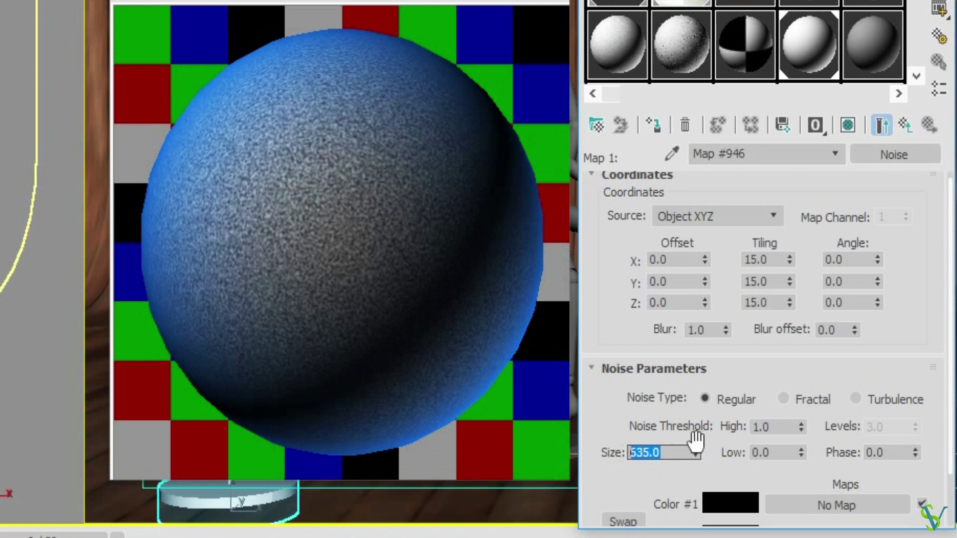
pyautogui.write('5')
pyautogui.press('Return')
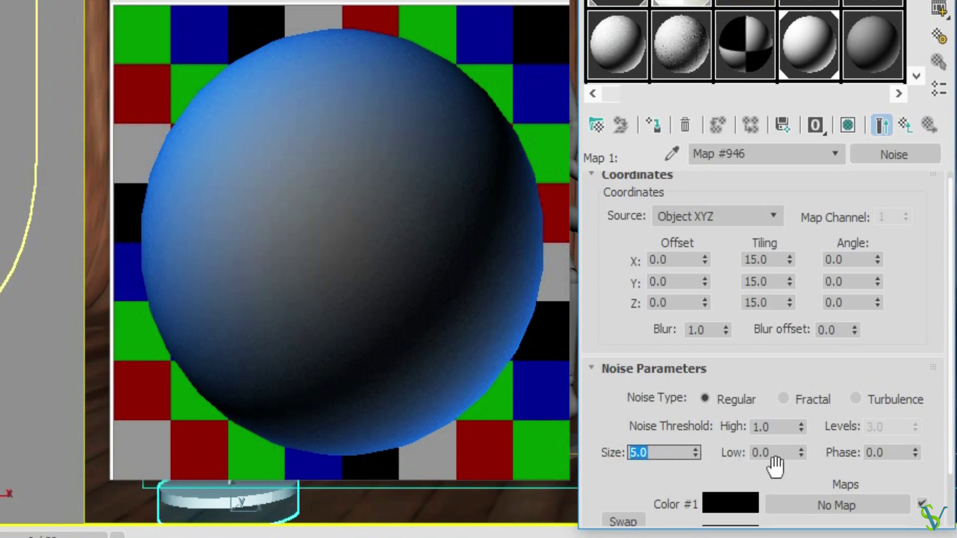
pyautogui.click(777, 480)
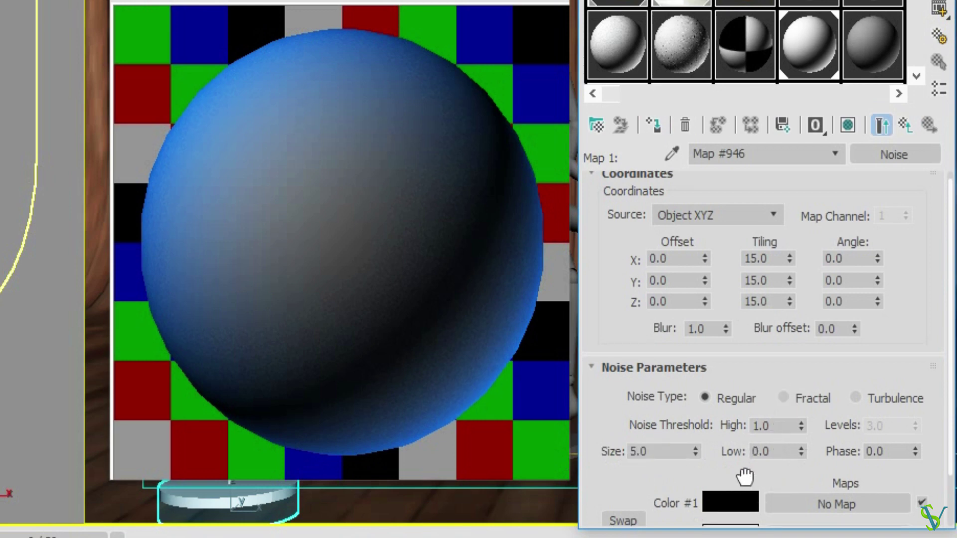
pyautogui.moveTo(747, 474); pyautogui.dragTo(732, 364)
pyautogui.click(736, 436)
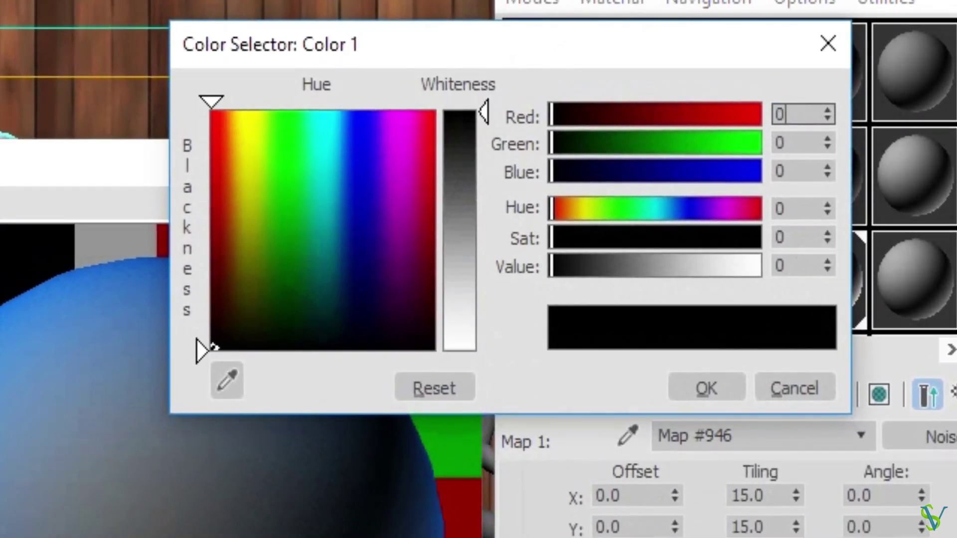
# Step: Set Noise Color #1 to deep blue RGB 0, 13, 255
pyautogui.press('Tab')
pyautogui.write('13')
pyautogui.press('Tab')
pyautogui.write('2')
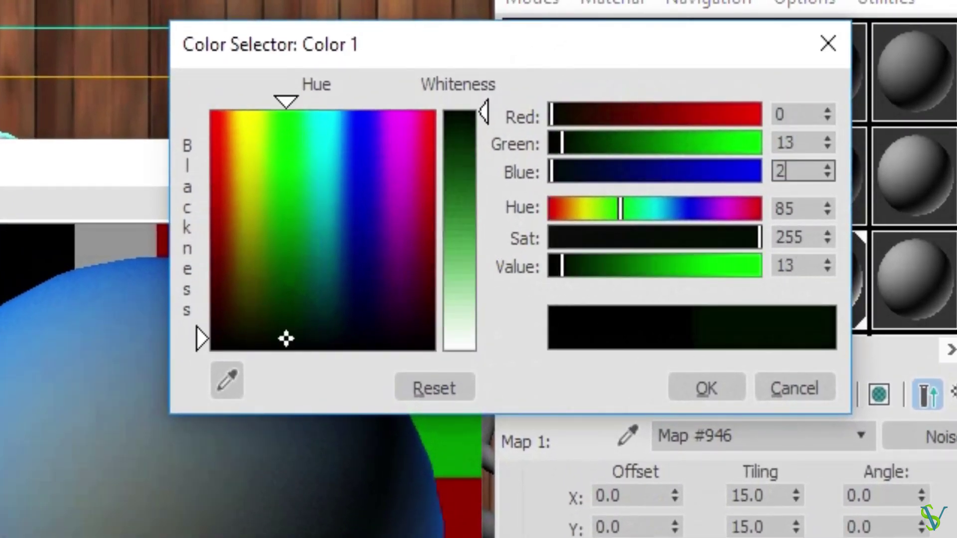
pyautogui.write('55')
pyautogui.press('Return')
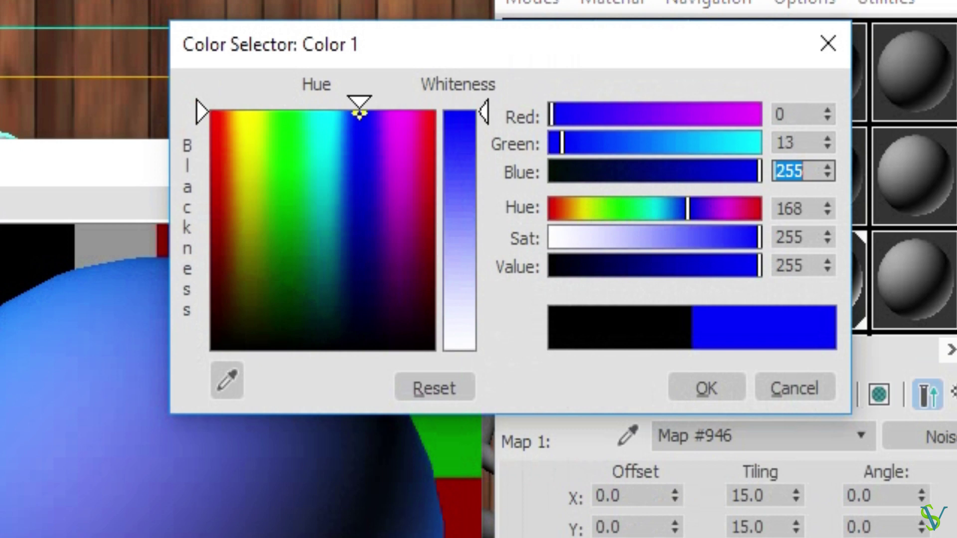
pyautogui.click(724, 380)
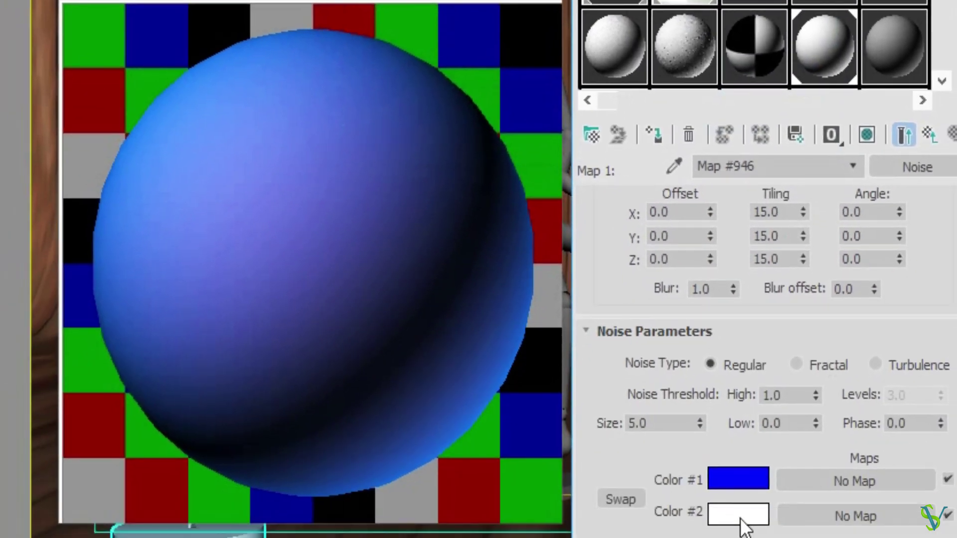
# Step: Set Noise Color #2 to light cyan RGB 55, 199, 252
pyautogui.click(738, 516)
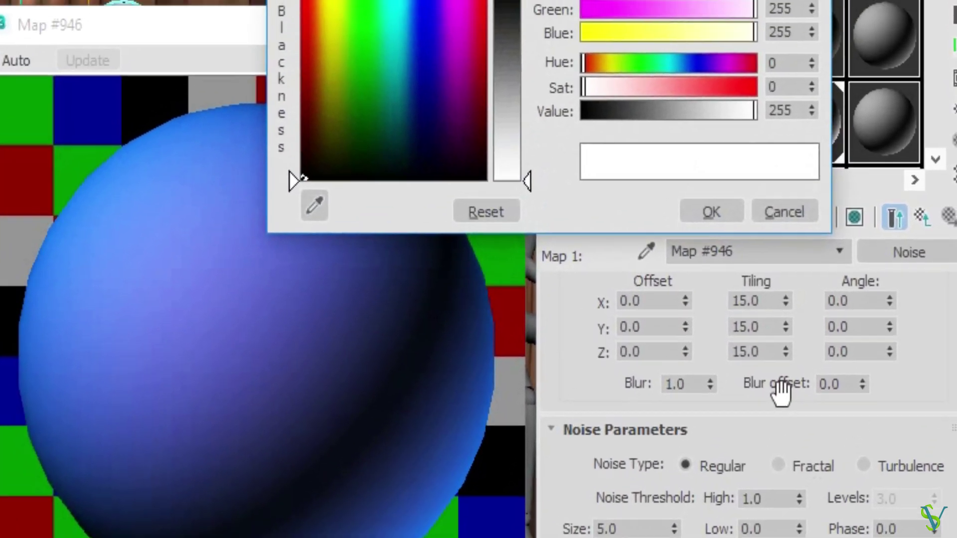
pyautogui.write('55')
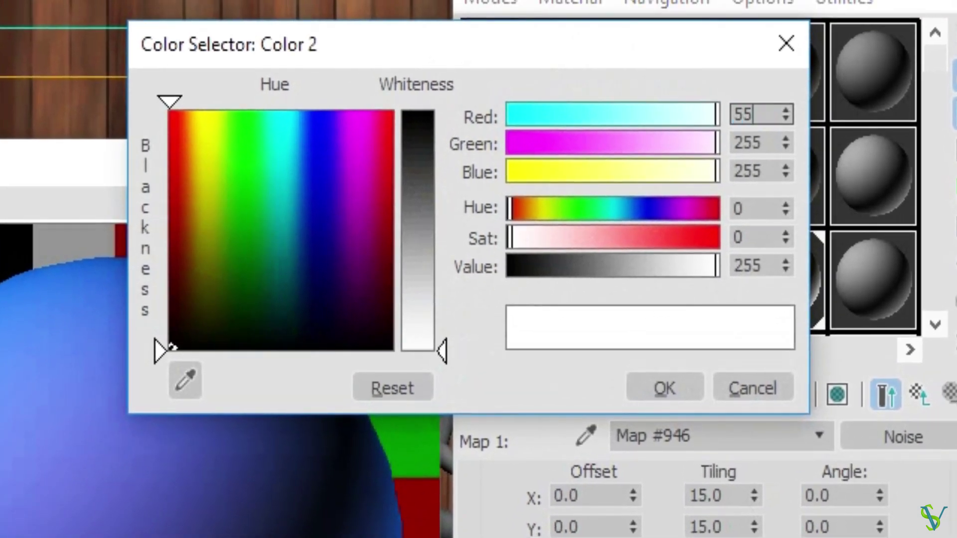
pyautogui.press('Tab')
pyautogui.write('19')
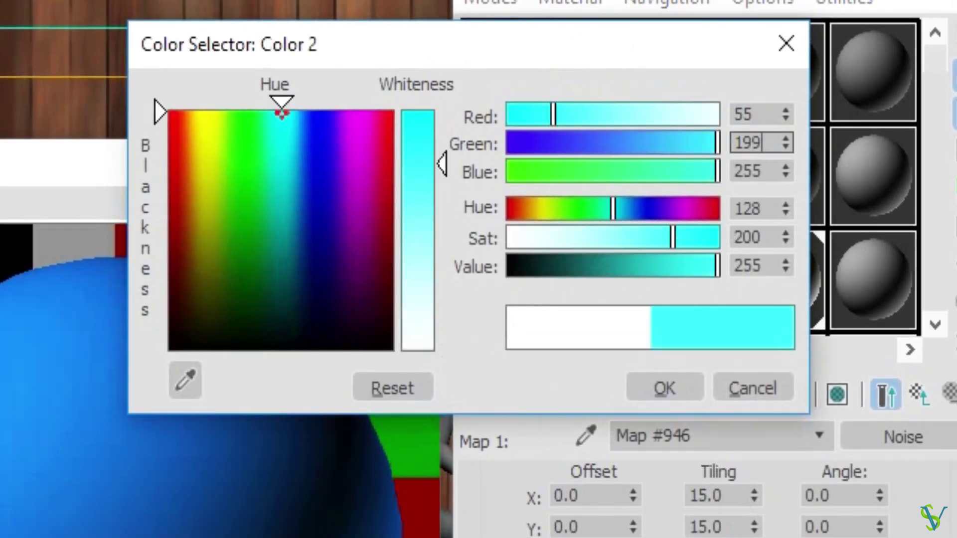
pyautogui.press('Tab')
pyautogui.write('2')
pyautogui.press('Return')
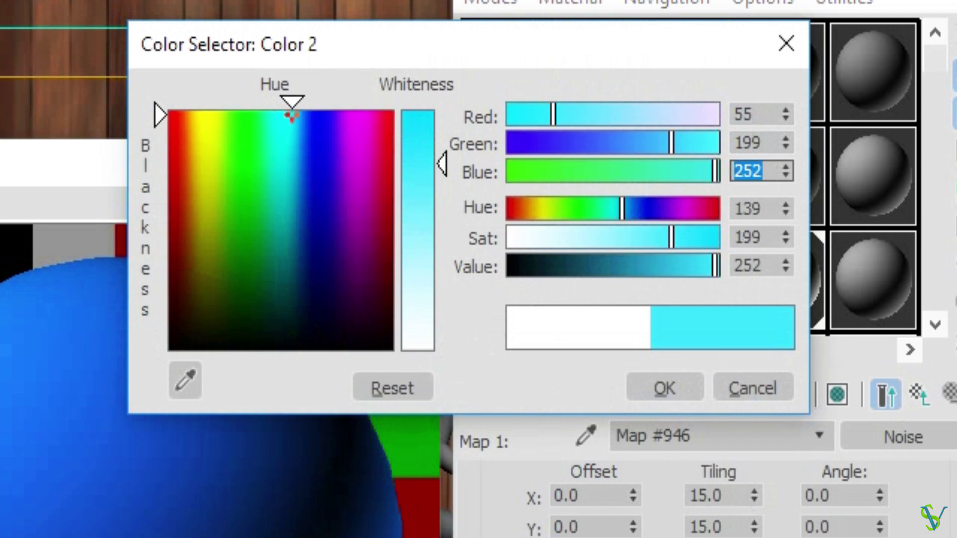
pyautogui.click(666, 375)
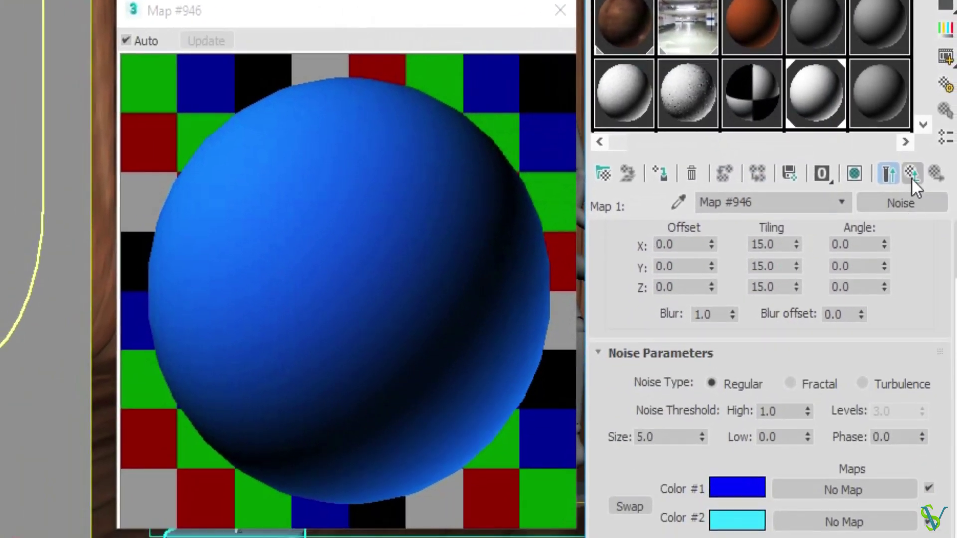
pyautogui.click(911, 175)
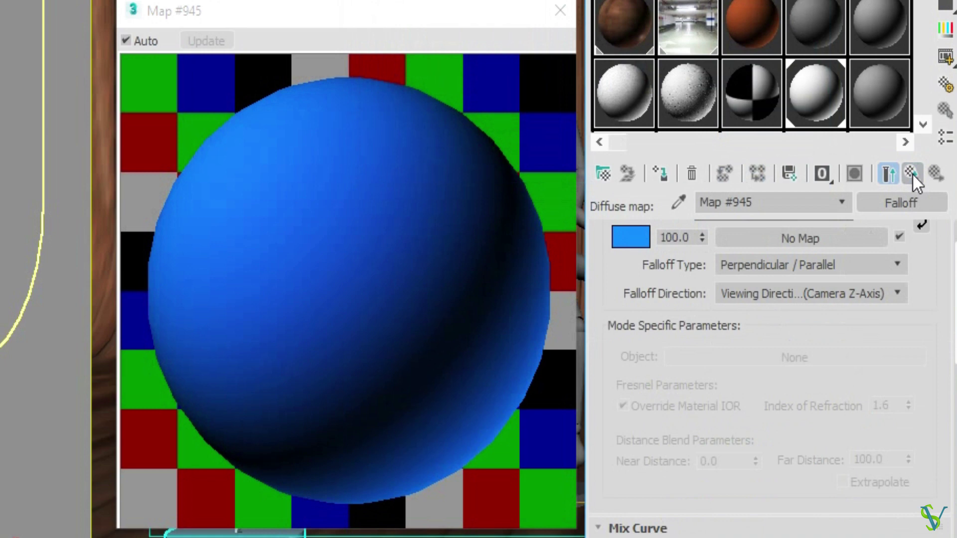
# Step: Set the material's Reflect colour to dark grey RGB 55, 55, 55
pyautogui.click(912, 175)
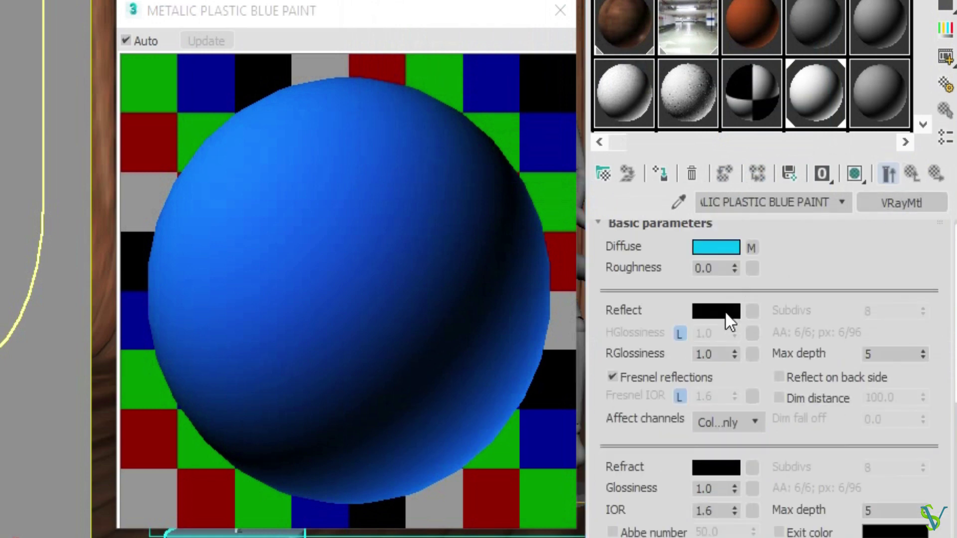
pyautogui.click(726, 314)
pyautogui.write('55')
pyautogui.press('Tab')
pyautogui.write('55')
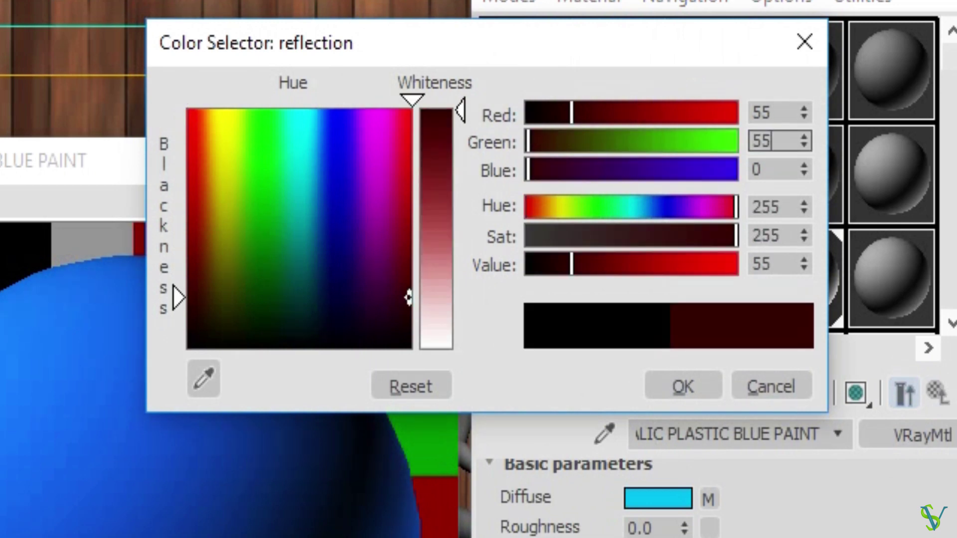
pyautogui.press('Tab')
pyautogui.write('55')
pyautogui.press('Return')
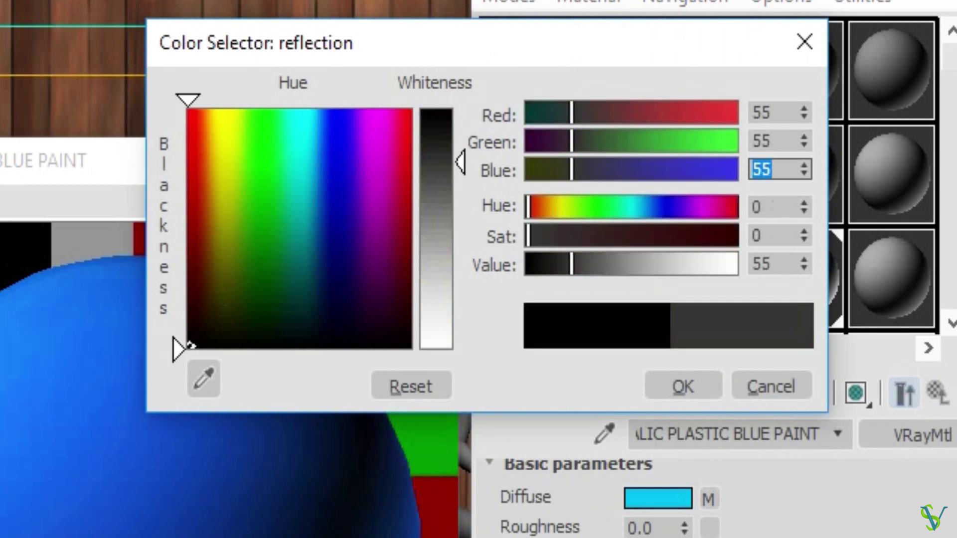
pyautogui.click(683, 391)
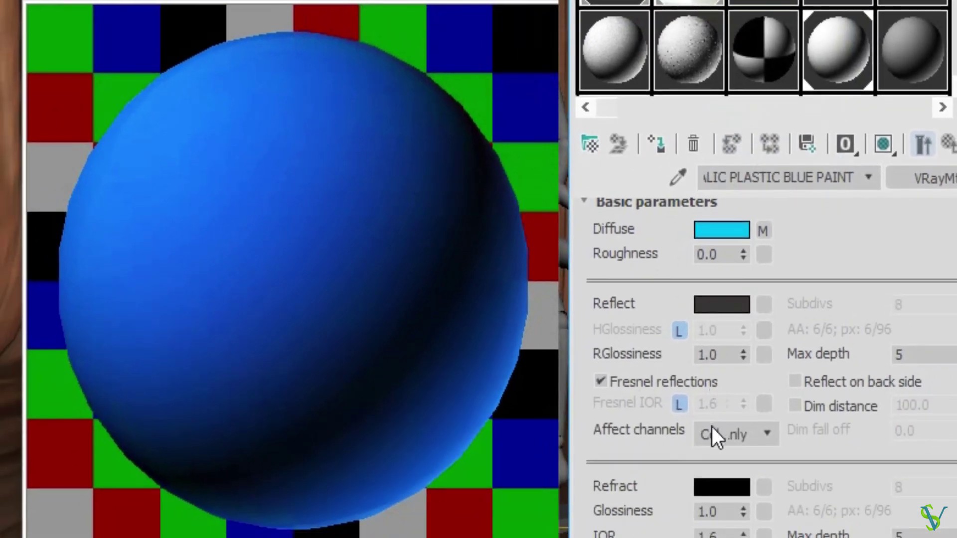
# Step: Unlock the Fresnel IOR and set it to 5.0
pyautogui.click(685, 403)
pyautogui.moveTo(710, 405); pyautogui.dragTo(701, 405)
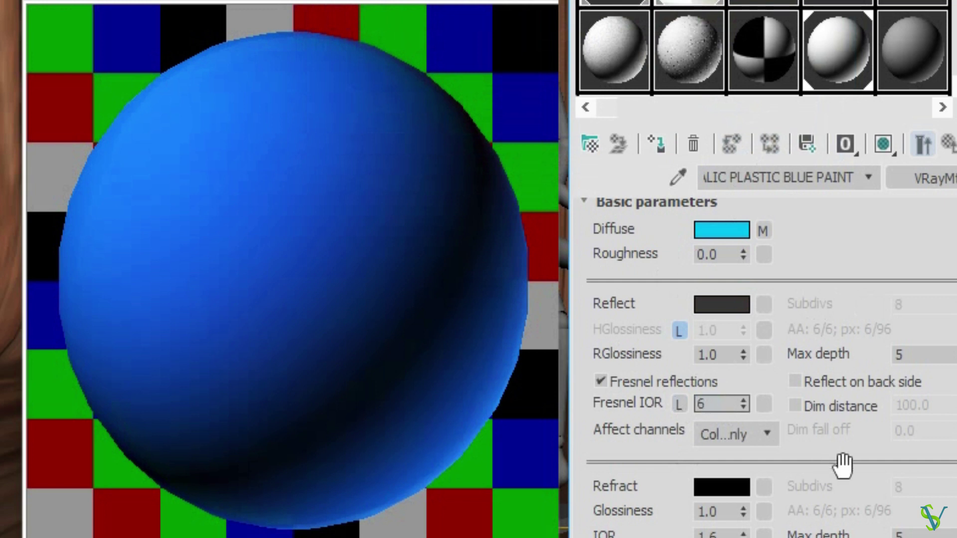
pyautogui.write('5')
pyautogui.press('Return')
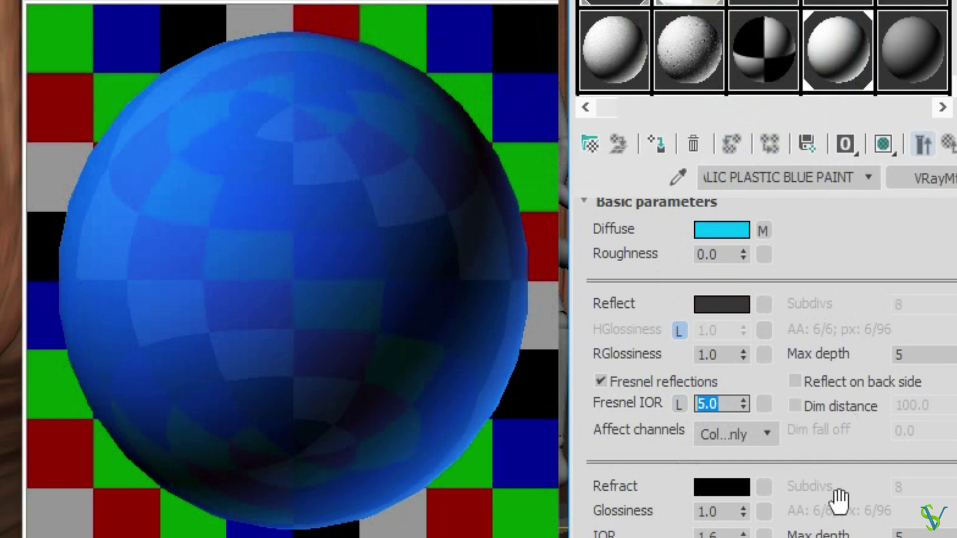
pyautogui.moveTo(817, 472); pyautogui.dragTo(823, 374)
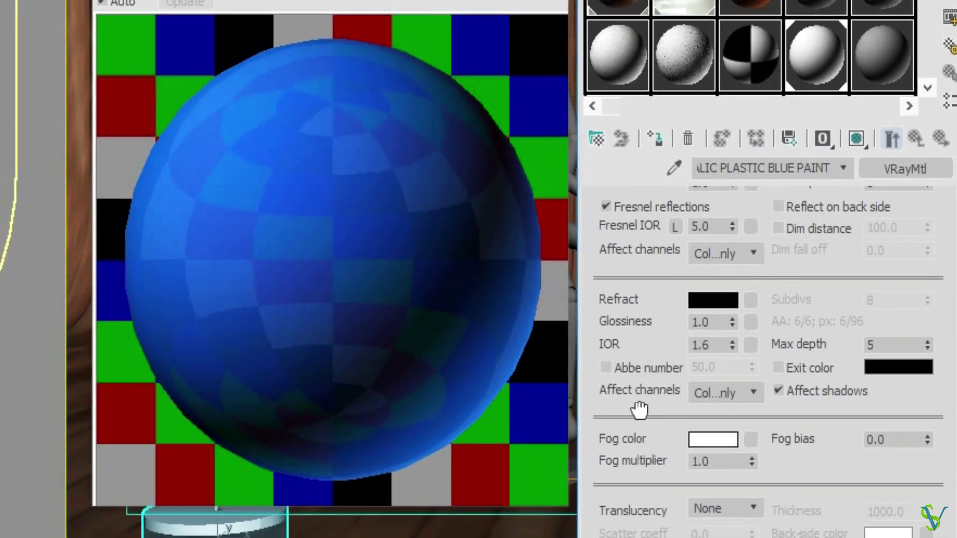
# Step: Switch the material's BRDF type to Blinn
pyautogui.moveTo(608, 406); pyautogui.dragTo(651, 205)
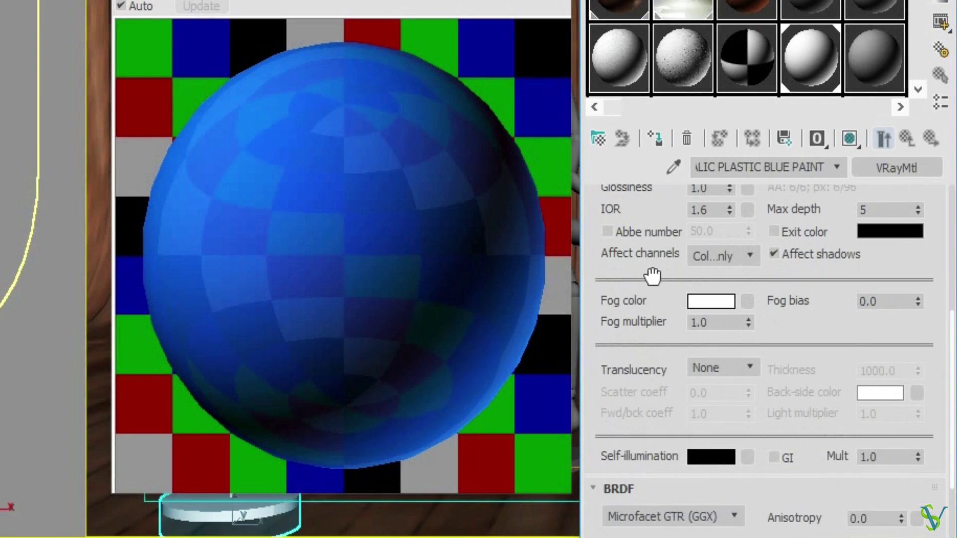
pyautogui.click(710, 451)
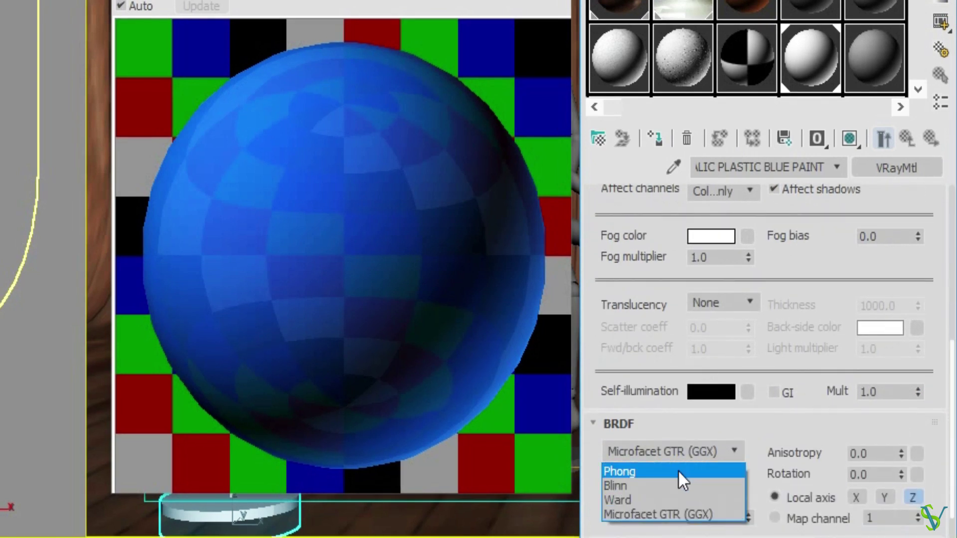
pyautogui.click(665, 478)
pyautogui.moveTo(798, 438); pyautogui.dragTo(793, 393)
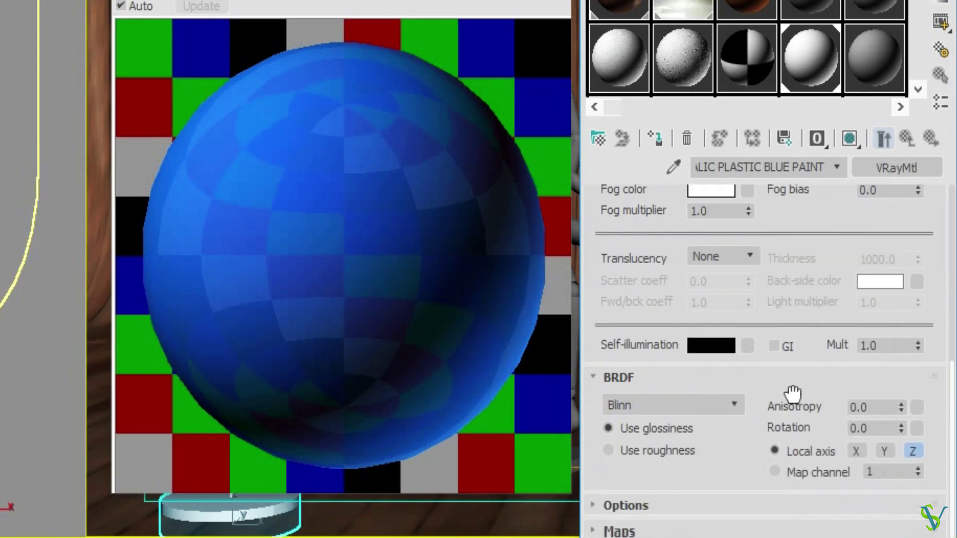
# Step: Set the Options Cutoff to 0.01 and turn off Affect shadows
pyautogui.click(649, 504)
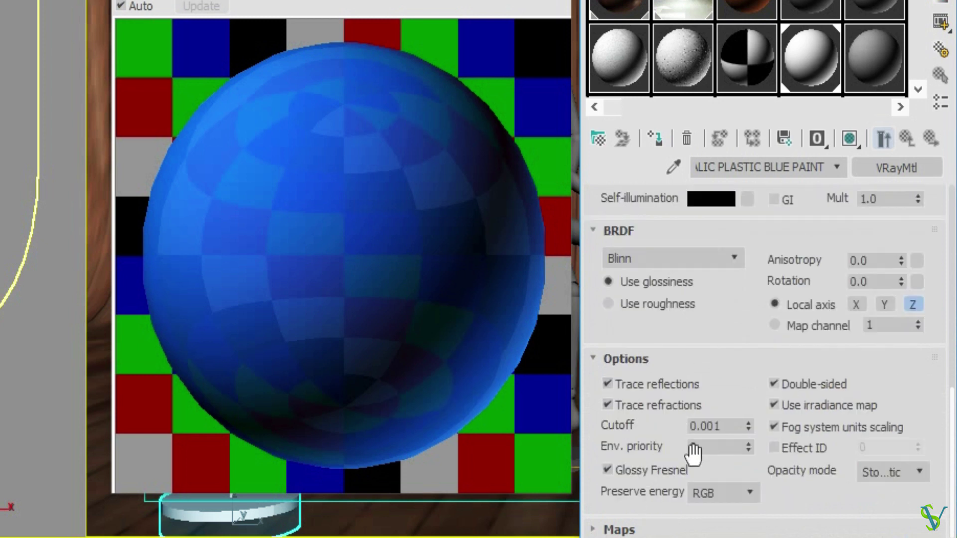
pyautogui.press('BackSpace')
pyautogui.press('BackSpace')
pyautogui.write('1')
pyautogui.press('Return')
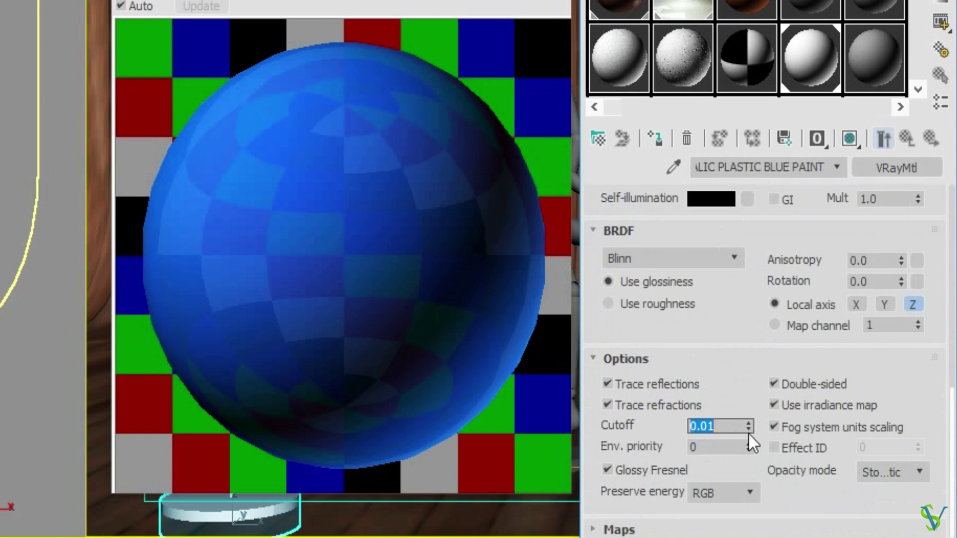
pyautogui.click(711, 427)
pyautogui.write('0.1')
pyautogui.press('Return')
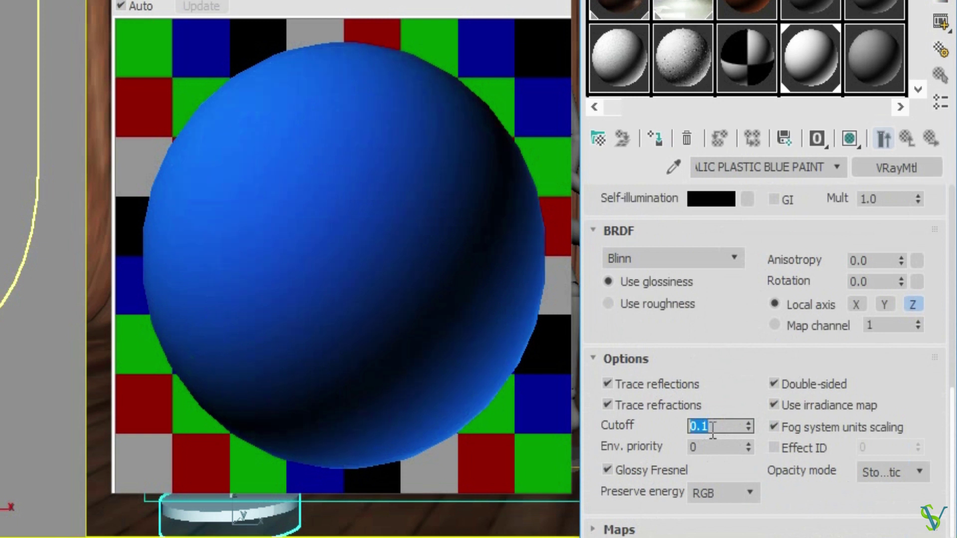
pyautogui.click(706, 428)
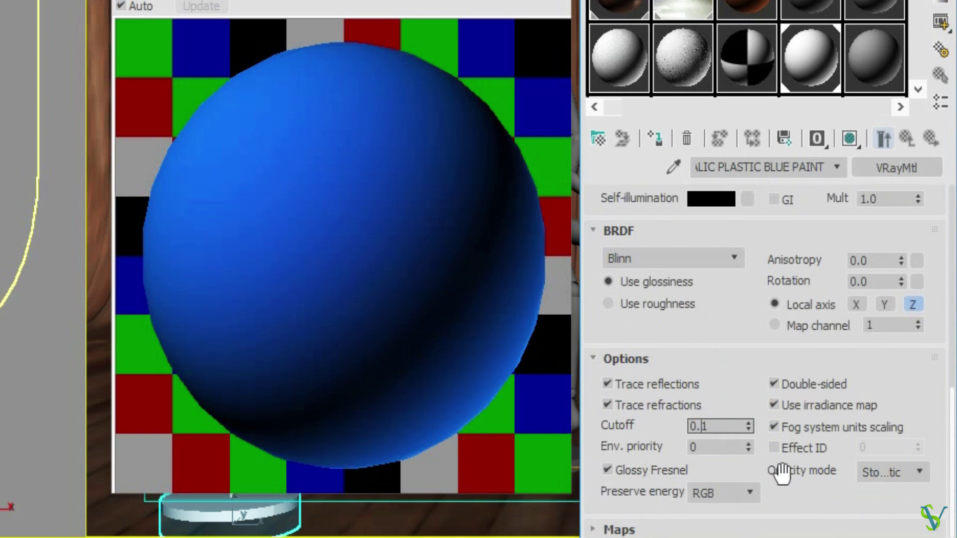
pyautogui.write('0')
pyautogui.press('Return')
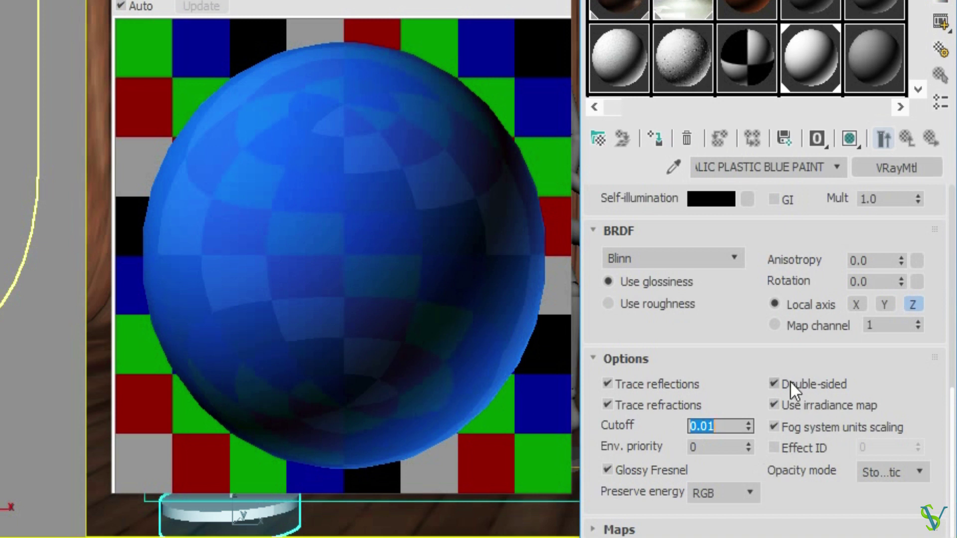
pyautogui.moveTo(740, 319); pyautogui.dragTo(722, 537)
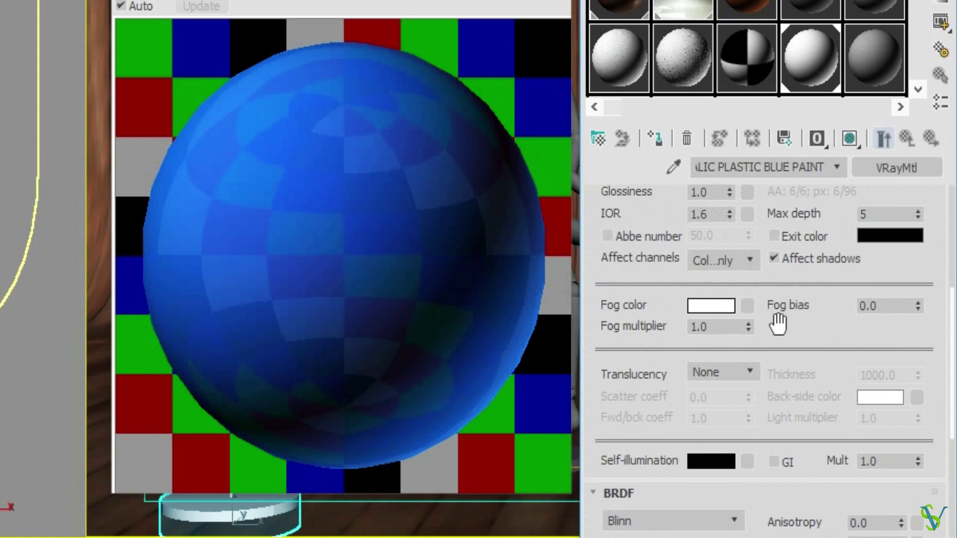
pyautogui.click(809, 260)
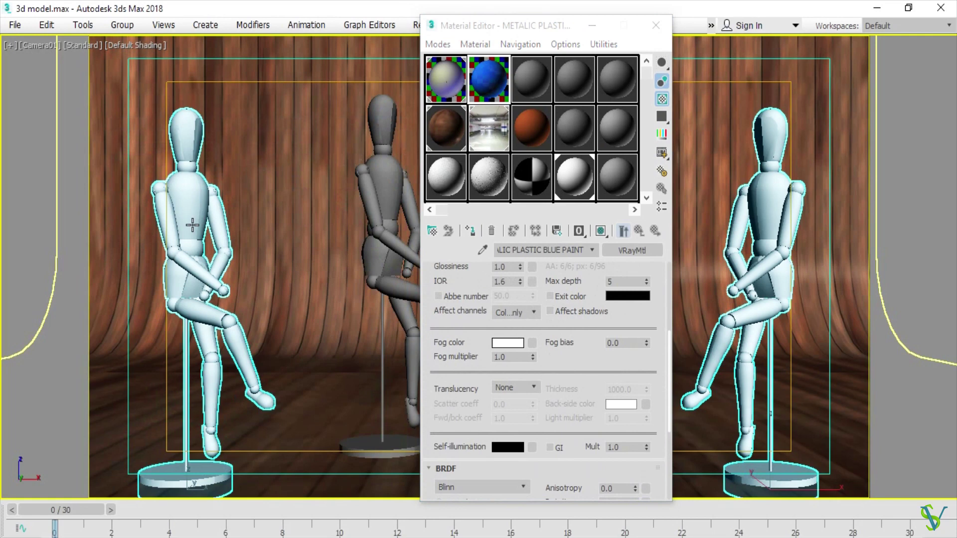
# Step: Assign METALIC PLASTIC BLUE PAINT to both outer mannequins and close the Material Editor
pyautogui.click(214, 225)
pyautogui.click(768, 214)
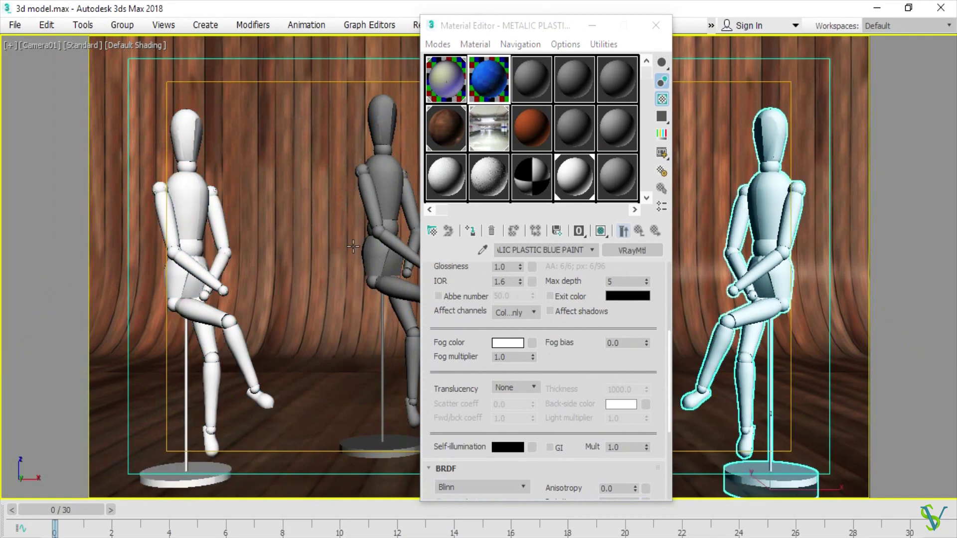
pyautogui.keyDown('ctrl'); pyautogui.click(187, 209); pyautogui.keyUp('ctrl')
pyautogui.click(469, 231)
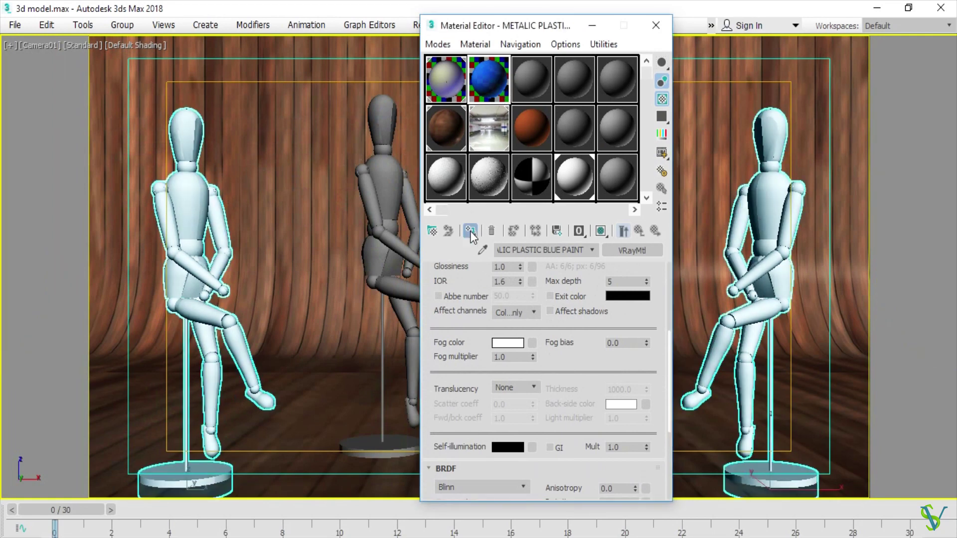
pyautogui.click(657, 26)
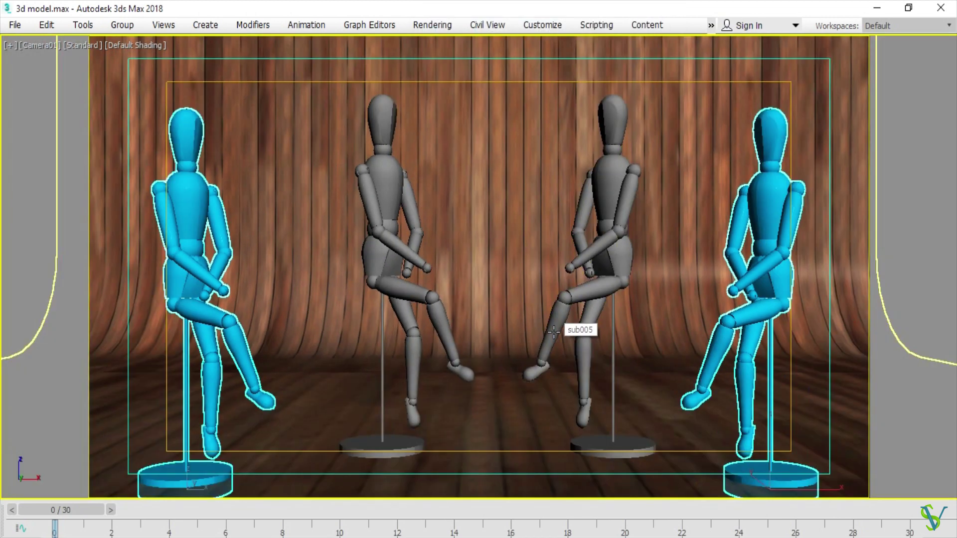
# Step: Restore the four-viewport layout and bring back the toolbars and command panel
pyautogui.click(452, 27)
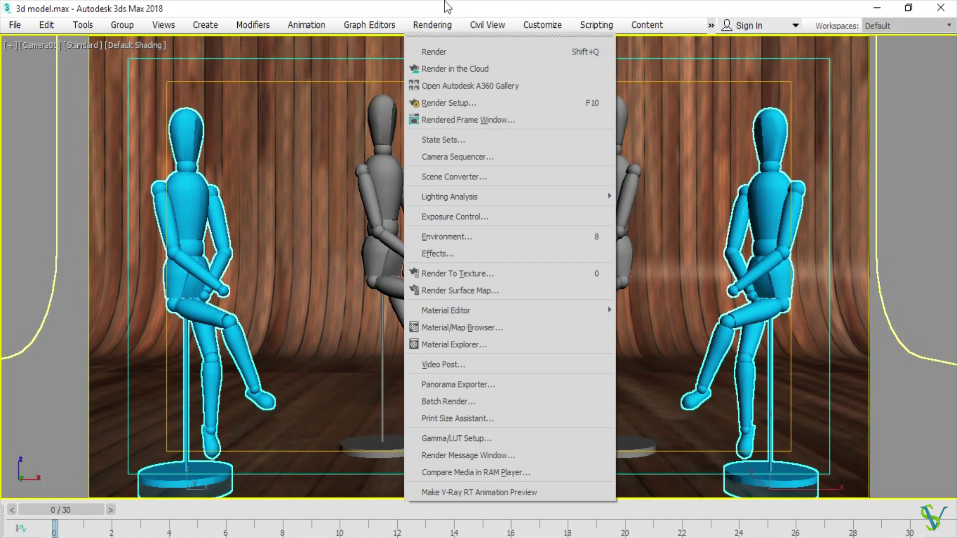
pyautogui.click(444, 4)
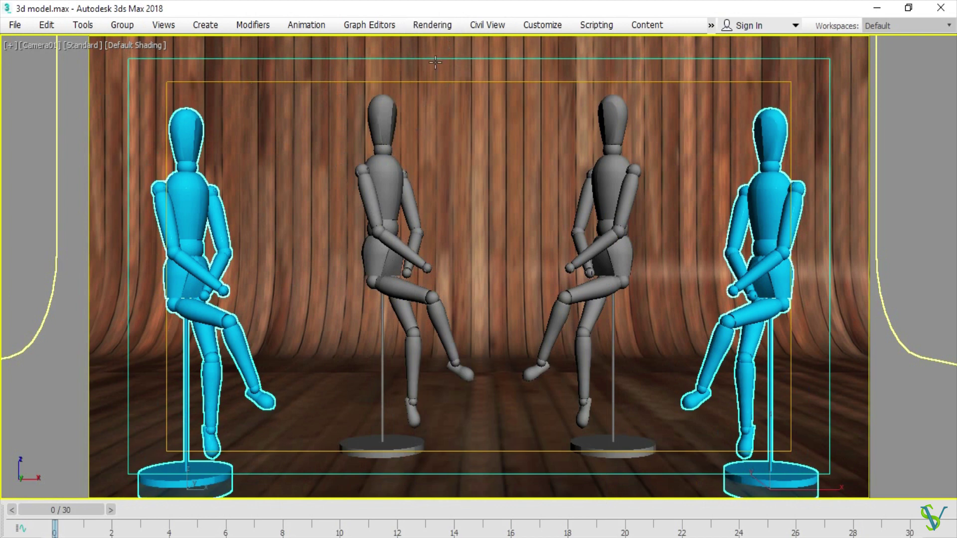
pyautogui.press('alt')
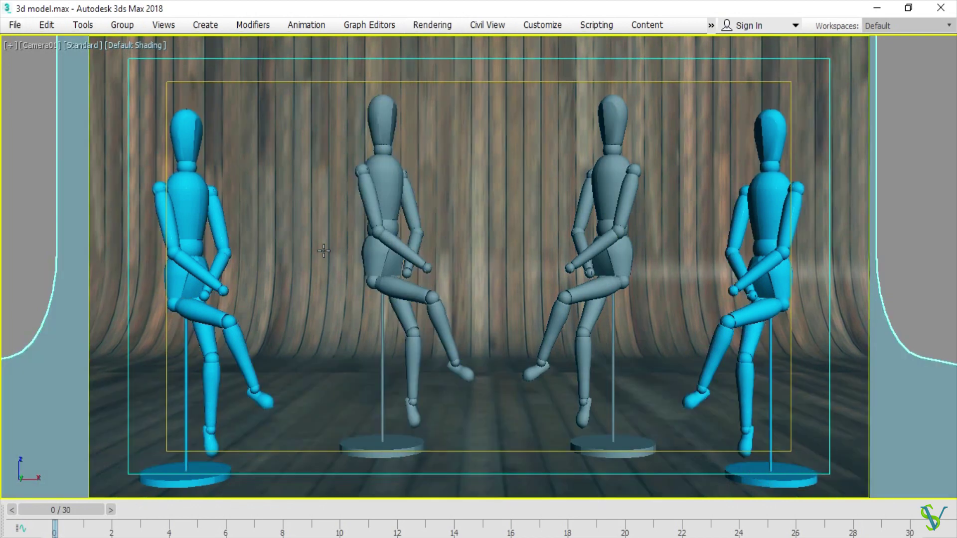
pyautogui.hotkey('alt', 'w')
pyautogui.click(424, 211)
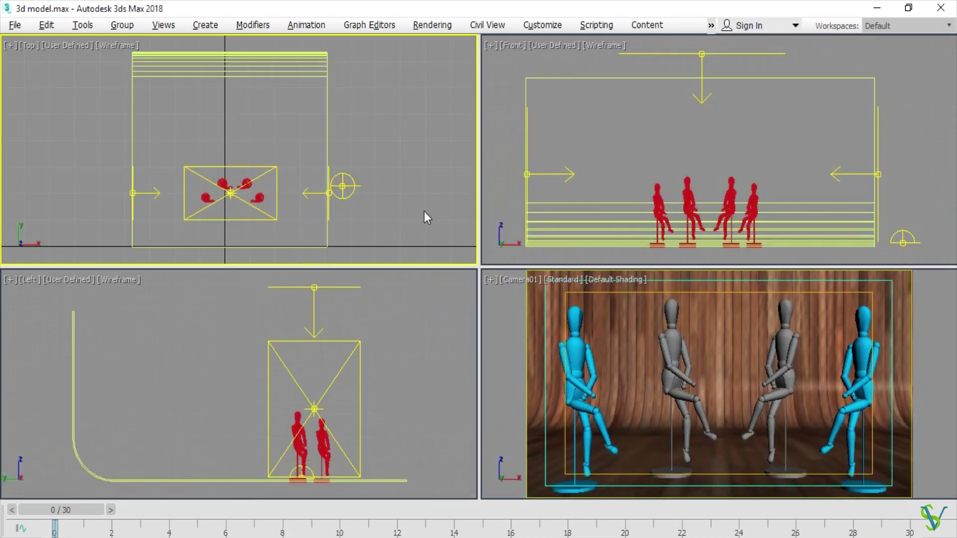
pyautogui.moveTo(424, 212); pyautogui.dragTo(420, 212, button='middle')
pyautogui.click(368, 414)
pyautogui.click(518, 349)
pyautogui.click(348, 159)
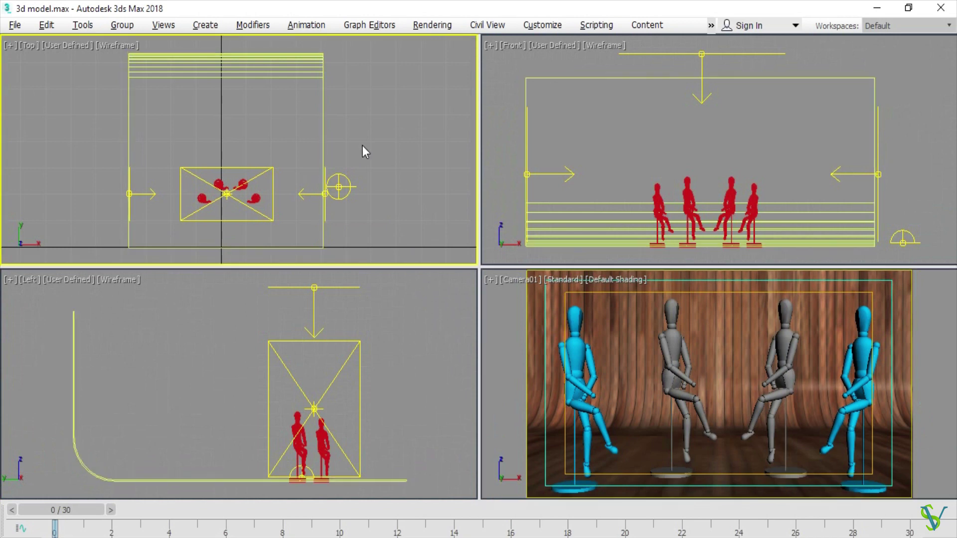
pyautogui.hotkey('ctrl', 'x')
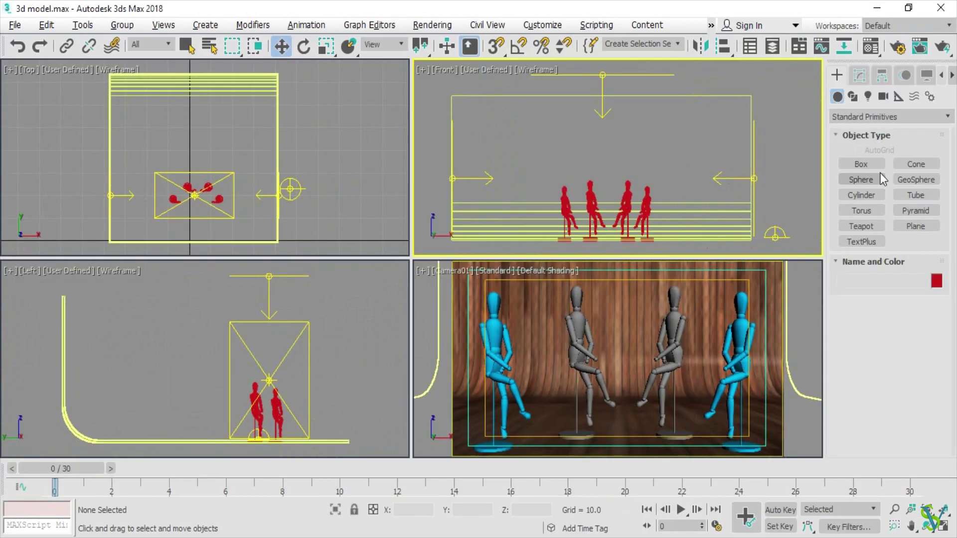
# Step: Draw a thin Box primitive in the Top view near the mannequins
pyautogui.click(860, 164)
pyautogui.scroll(2, 200, 192)
pyautogui.scroll(4, 203, 192)
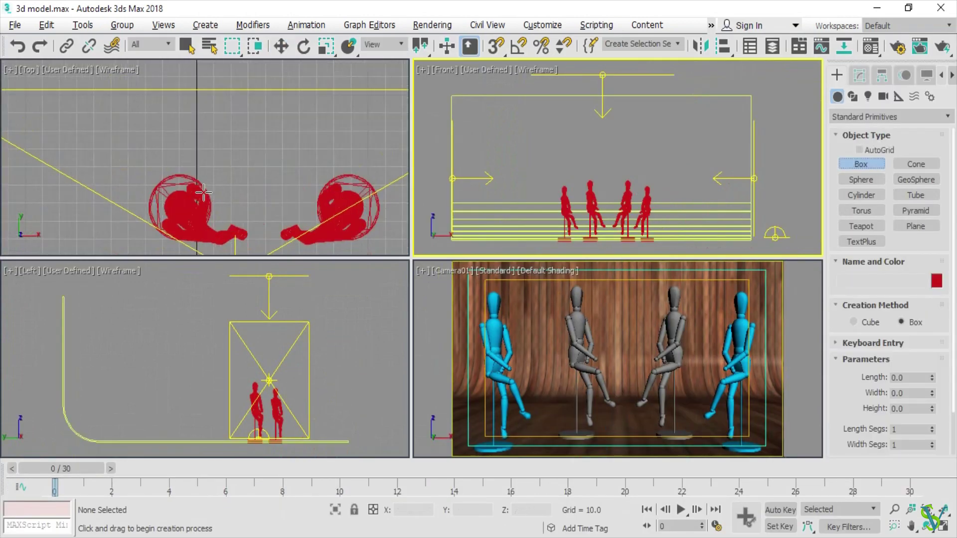
pyautogui.moveTo(132, 146); pyautogui.dragTo(225, 151)
pyautogui.click(251, 64)
pyautogui.rightClick(543, 147)
# Step: Scale the box taller and narrower and lower it toward the floor
pyautogui.press('r')
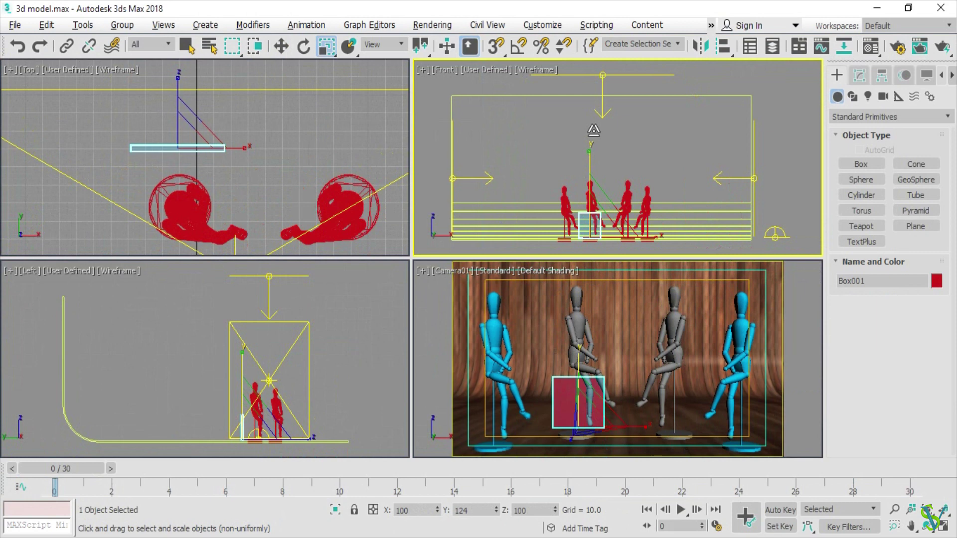
pyautogui.moveTo(594, 130); pyautogui.dragTo(595, 90)
pyautogui.press('w')
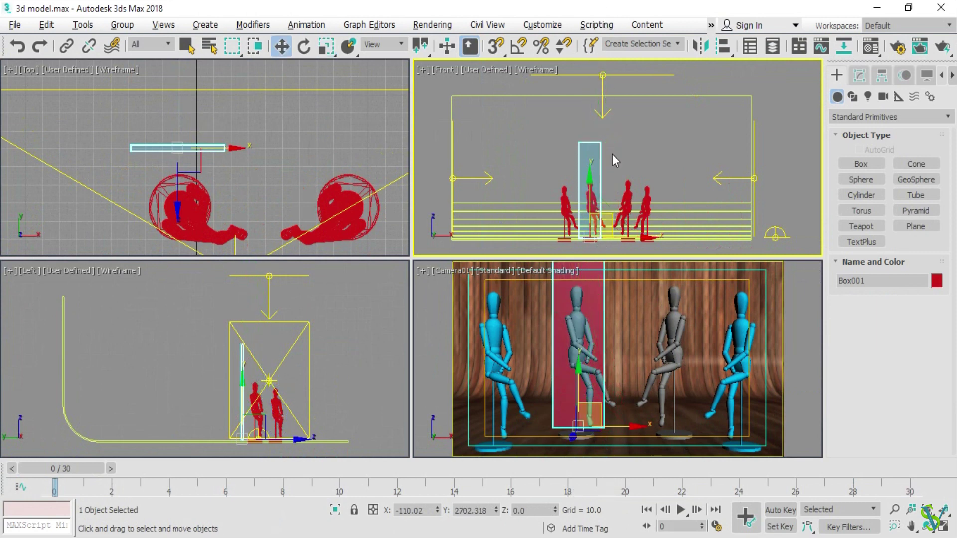
pyautogui.moveTo(591, 182); pyautogui.dragTo(590, 163)
pyautogui.press('r')
pyautogui.rightClick(644, 270)
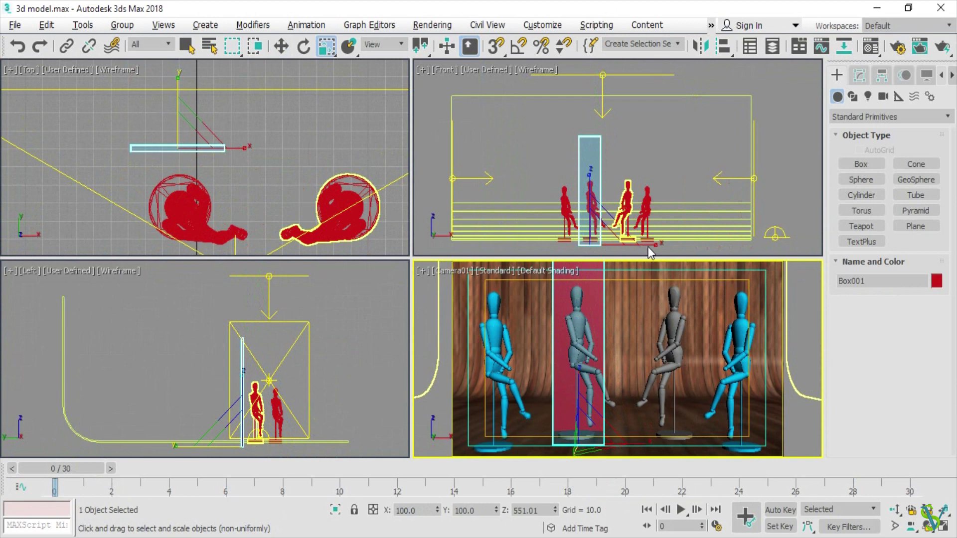
pyautogui.rightClick(647, 247)
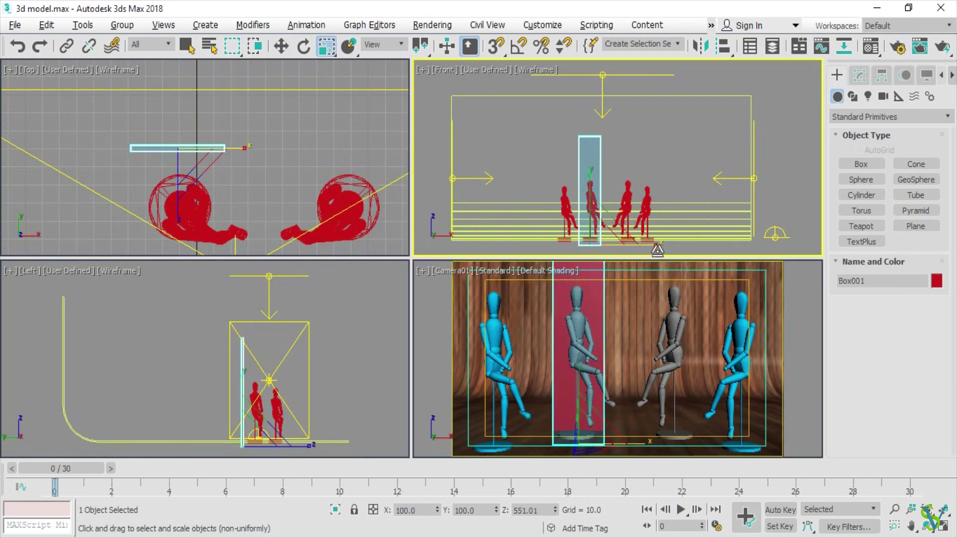
pyautogui.moveTo(652, 243); pyautogui.dragTo(638, 244)
pyautogui.press('w')
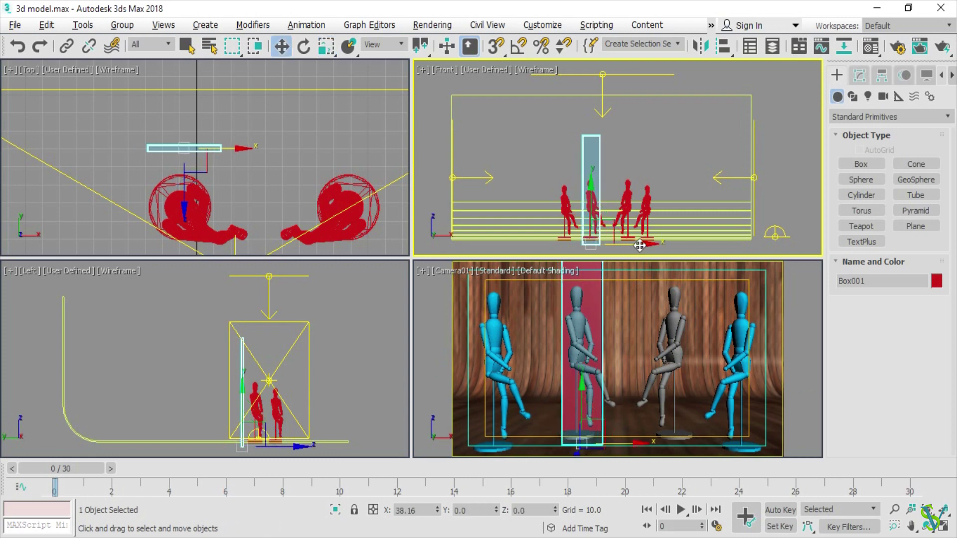
pyautogui.click(650, 298)
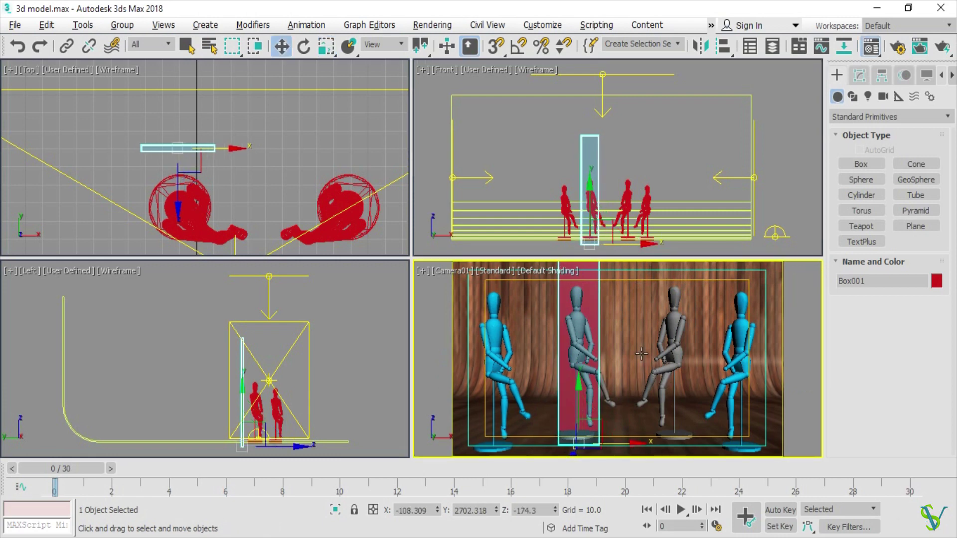
# Step: Create a REGULAR GLASS material with black diffuse, near-white reflection and 191-grey refraction
pyautogui.press('m')
pyautogui.click(526, 83)
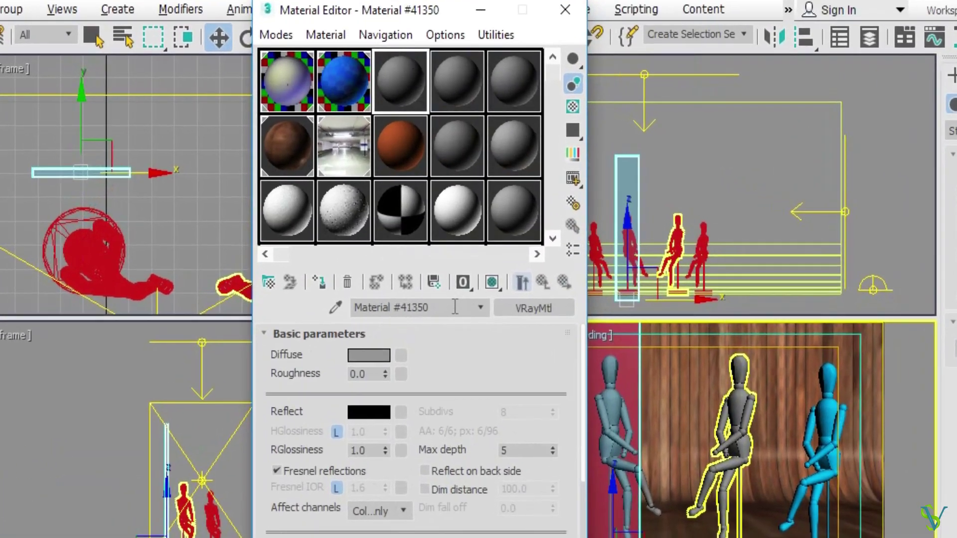
pyautogui.click(455, 306)
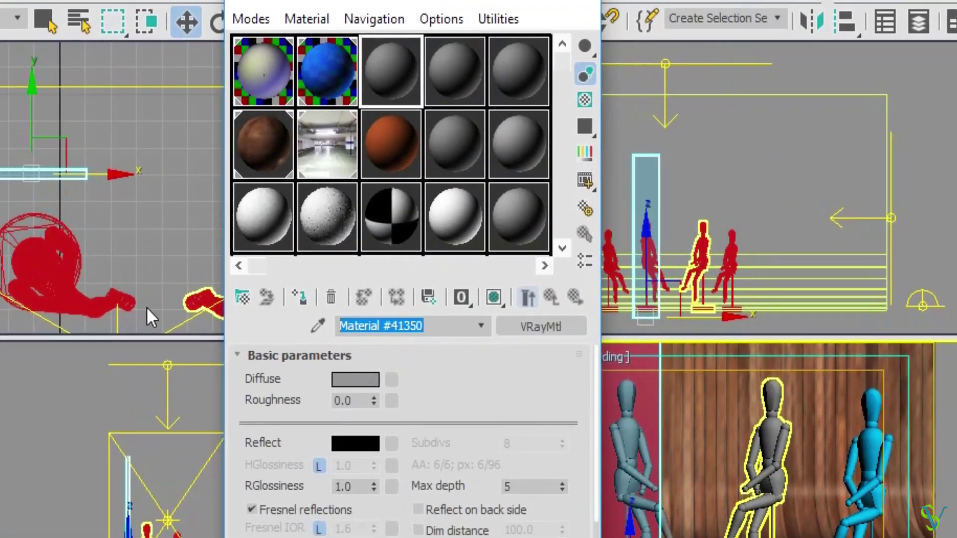
pyautogui.write('REGULAR GLASS')
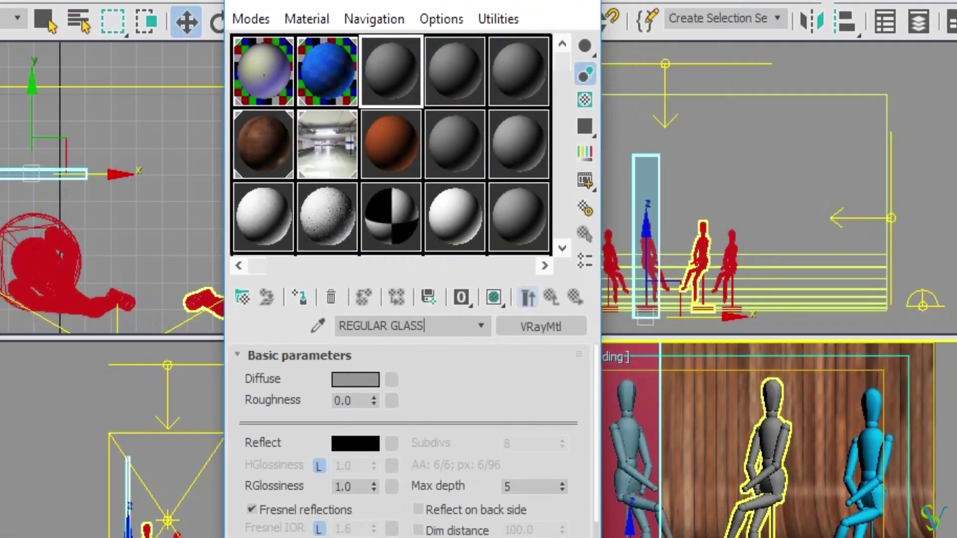
pyautogui.click(359, 377)
pyautogui.click(377, 110)
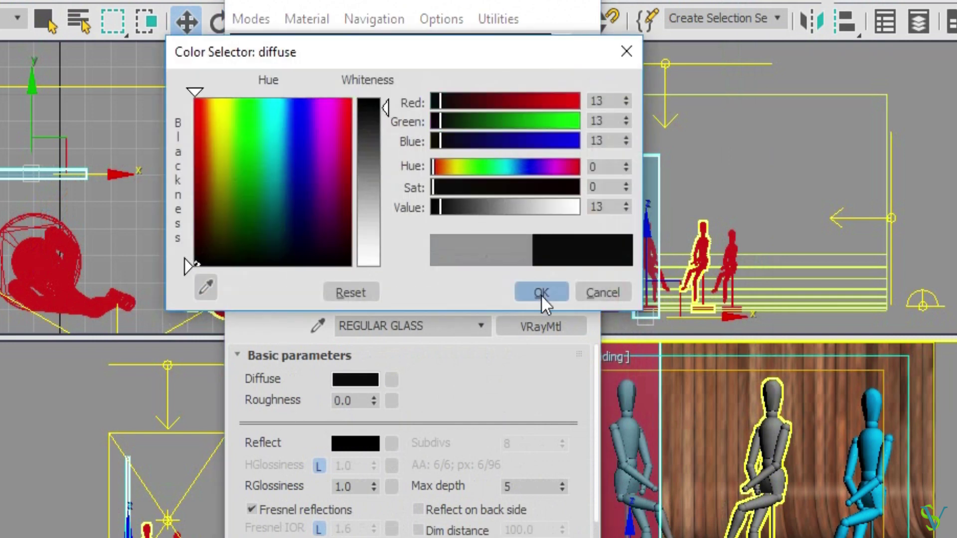
pyautogui.click(541, 295)
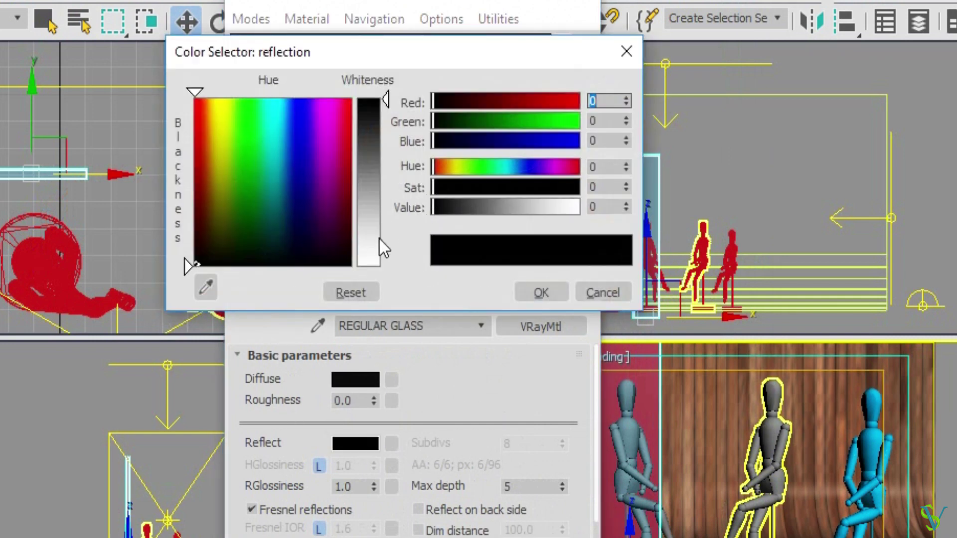
pyautogui.click(383, 213)
pyautogui.click(541, 292)
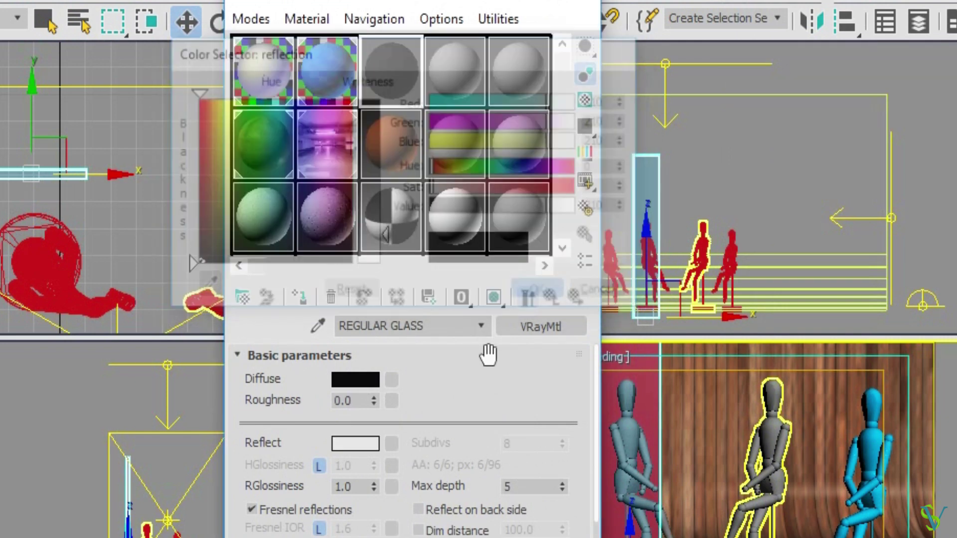
pyautogui.click(374, 214)
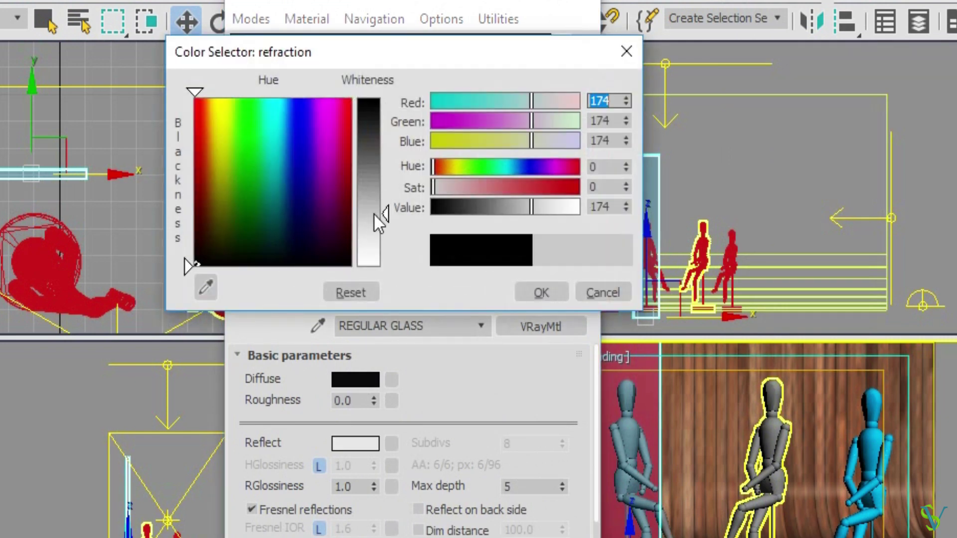
pyautogui.click(386, 222)
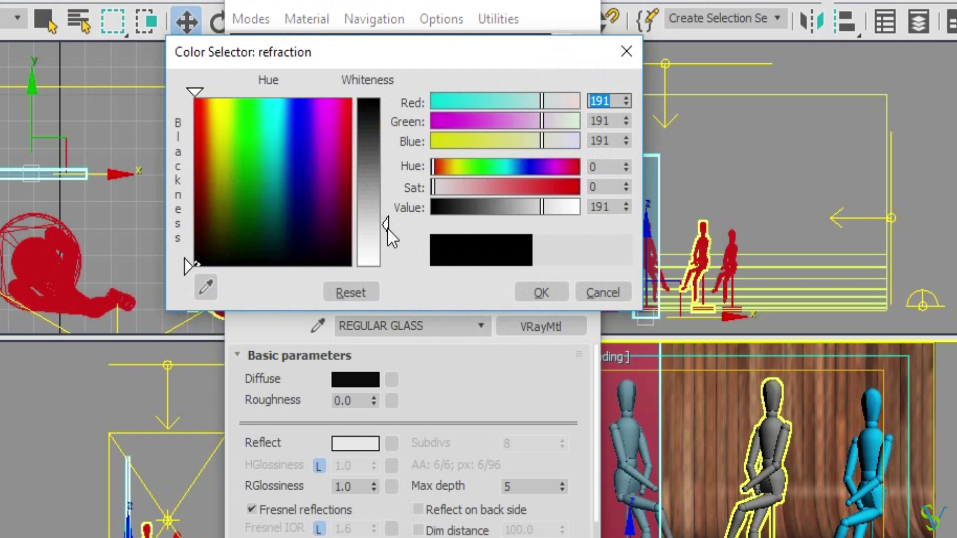
pyautogui.click(539, 297)
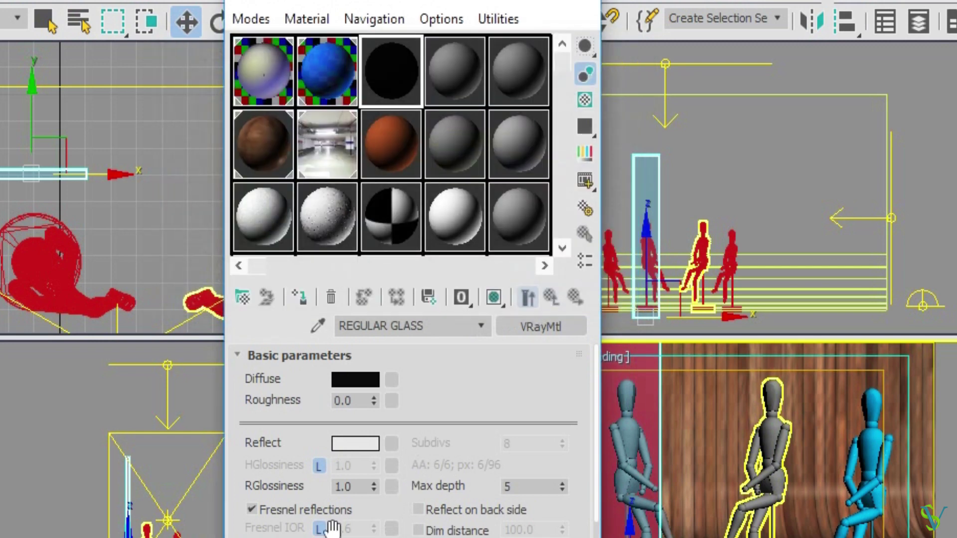
# Step: Show a checker background on the sample and raise refraction to 210 and reflection to 240 grey
pyautogui.moveTo(330, 528); pyautogui.dragTo(379, 442)
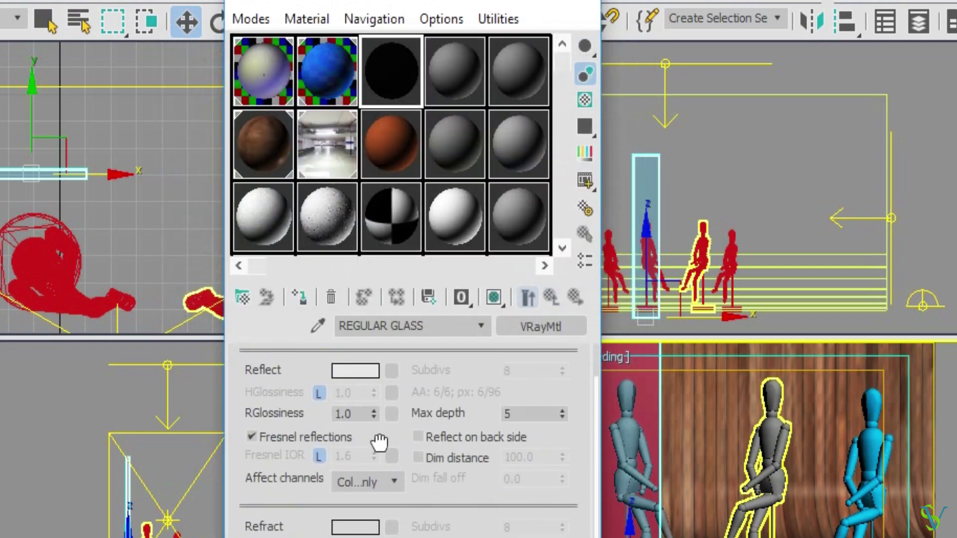
pyautogui.scroll(3, 379, 442)
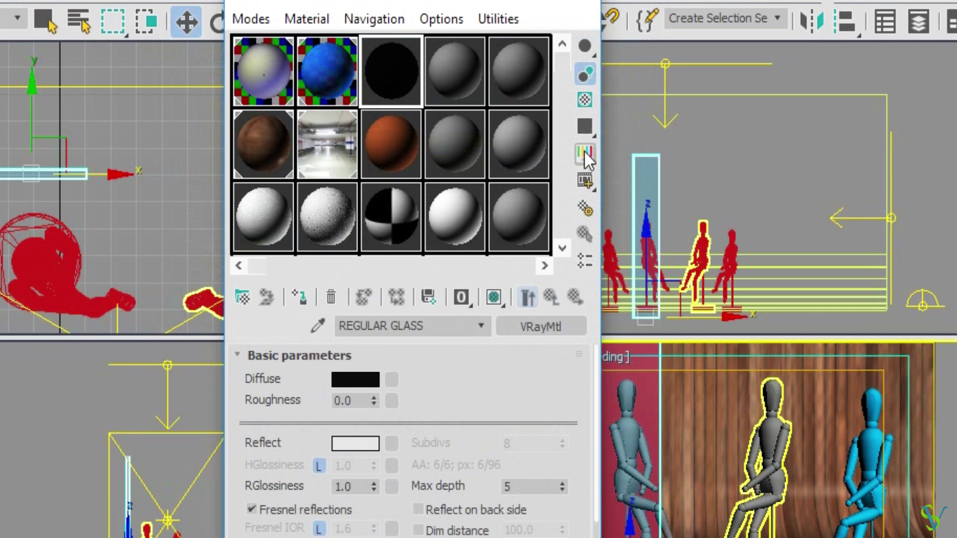
pyautogui.click(585, 101)
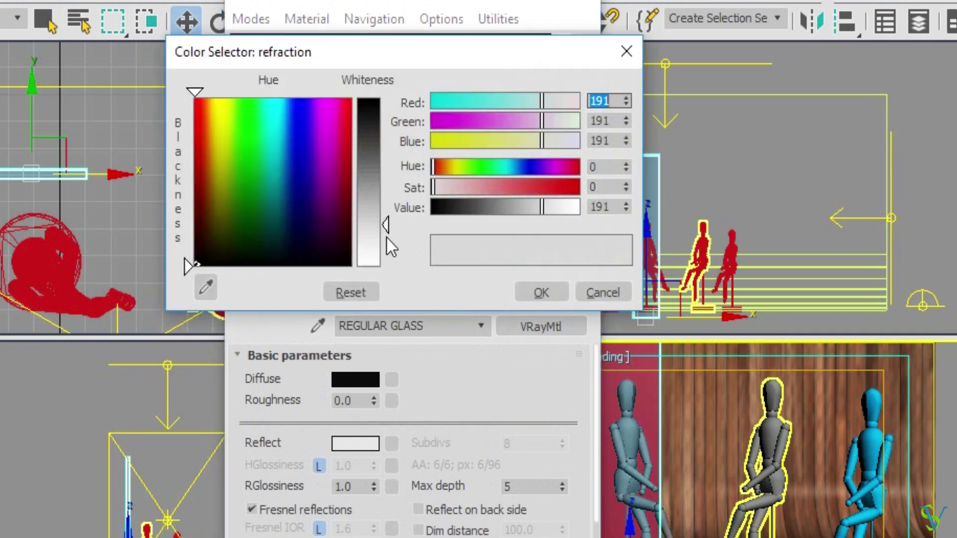
pyautogui.moveTo(386, 238); pyautogui.dragTo(381, 238)
pyautogui.click(533, 293)
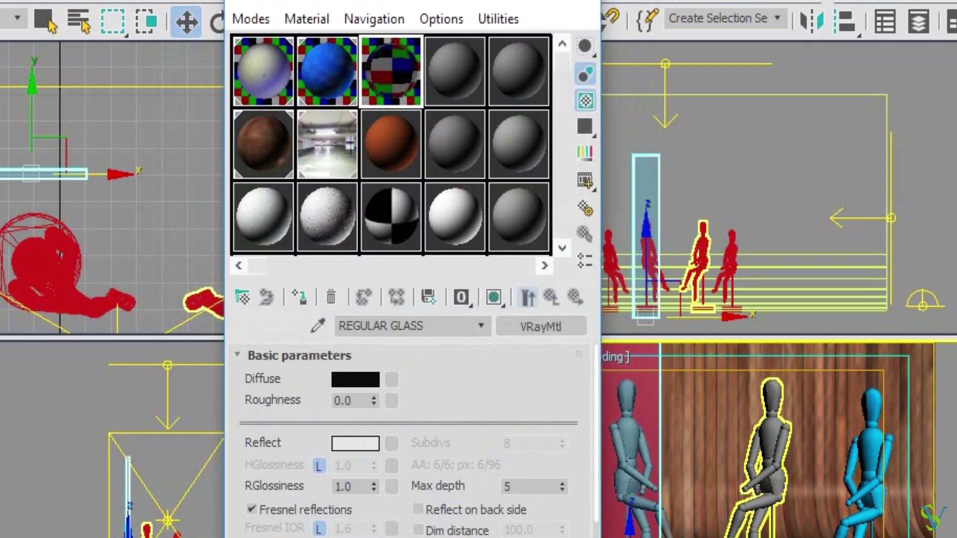
pyautogui.click(367, 443)
pyautogui.moveTo(387, 247); pyautogui.dragTo(390, 258)
pyautogui.click(534, 288)
pyautogui.click(589, 5)
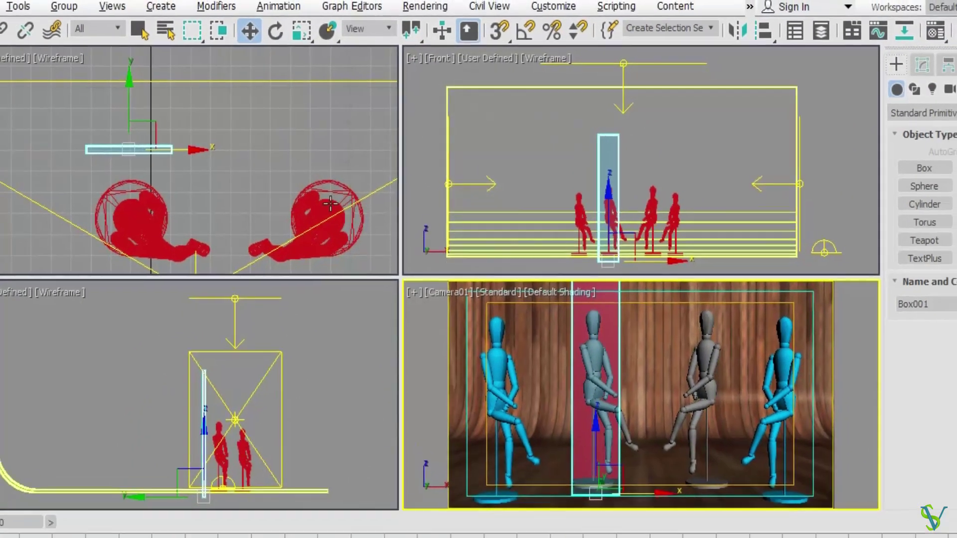
# Step: Assign the REGULAR GLASS material to Box001
pyautogui.press('m')
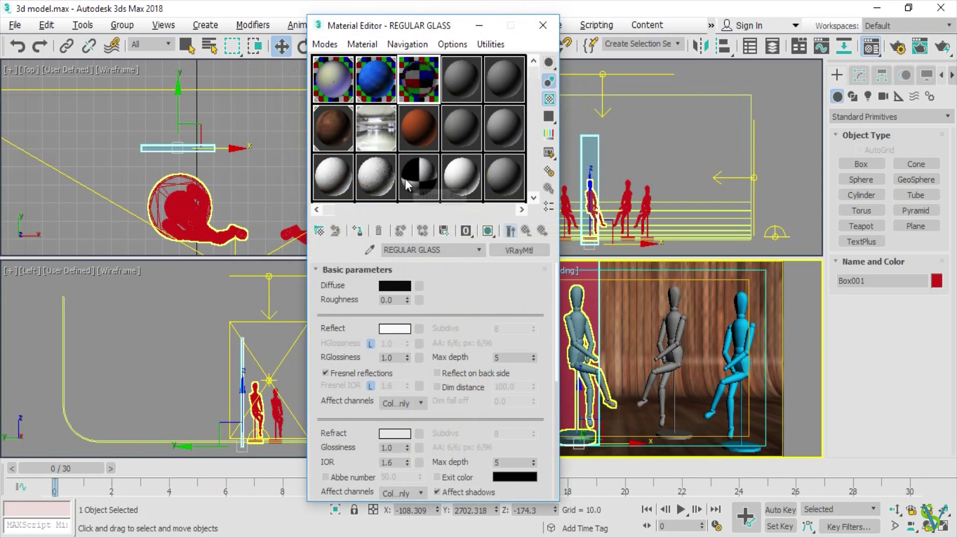
pyautogui.click(357, 230)
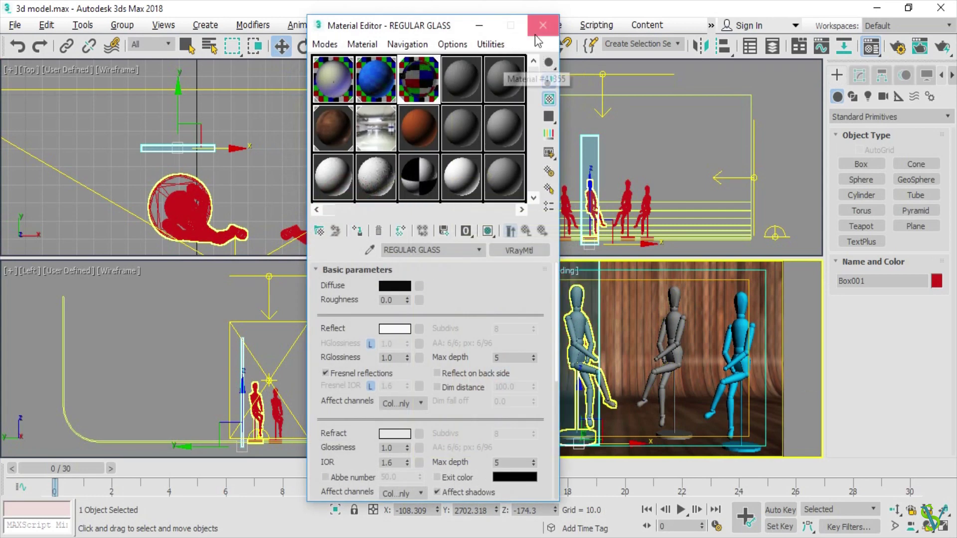
pyautogui.click(542, 25)
pyautogui.scroll(-2, 254, 177)
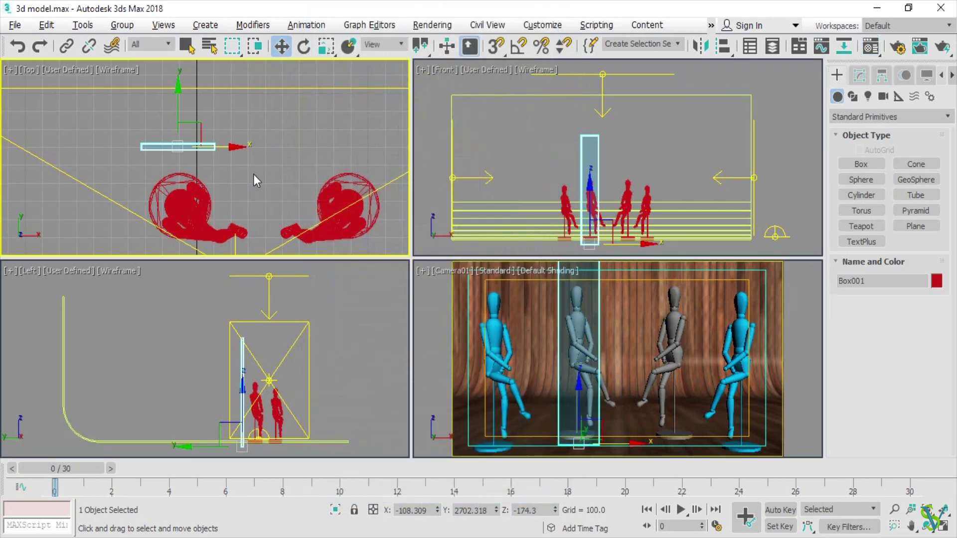
# Step: Move Box001 beside the first mannequin and make one copy, Box002
pyautogui.scroll(-2, 251, 170)
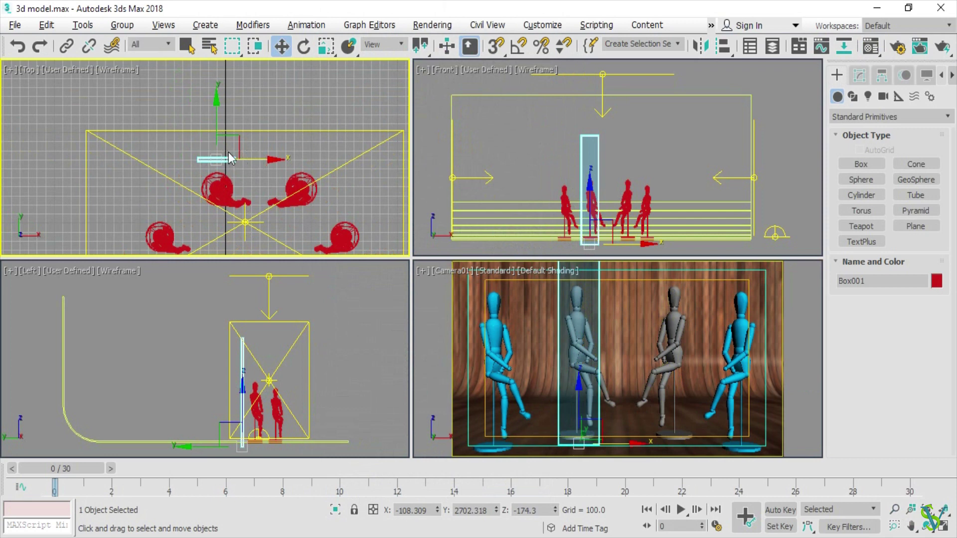
pyautogui.moveTo(254, 158); pyautogui.dragTo(178, 146)
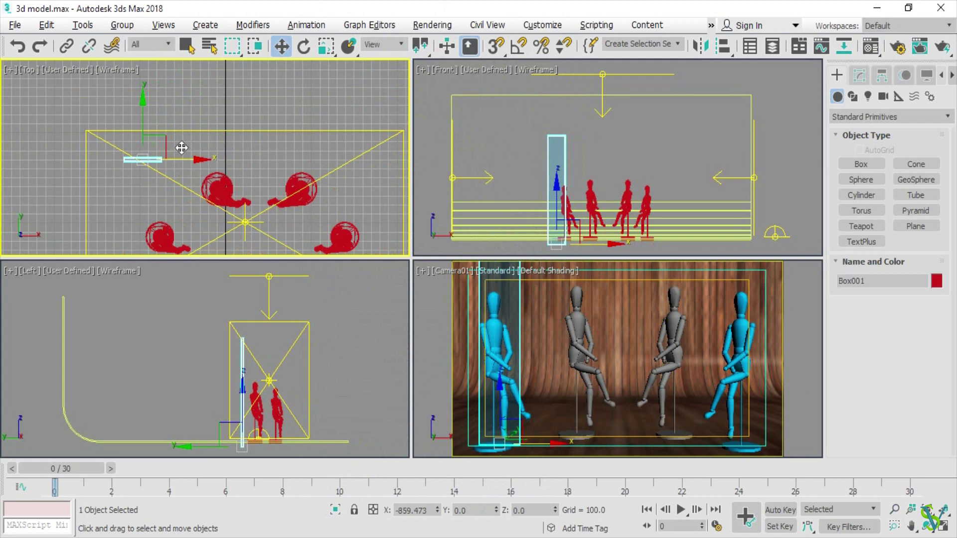
pyautogui.moveTo(178, 146); pyautogui.dragTo(233, 163)
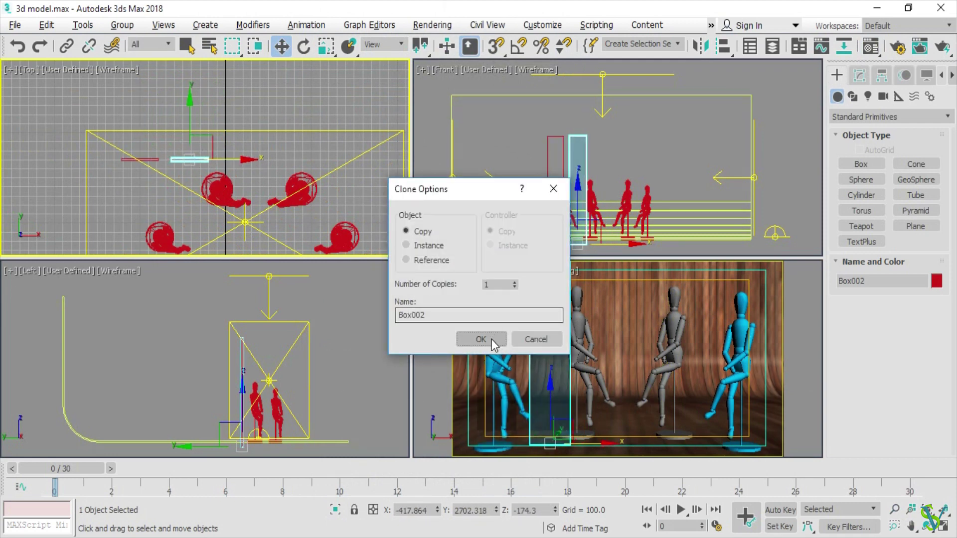
pyautogui.click(488, 339)
# Step: Place Box002 by the second mannequin and add copies Box003 and Box004 beside the remaining figures
pyautogui.moveTo(244, 159); pyautogui.dragTo(273, 161)
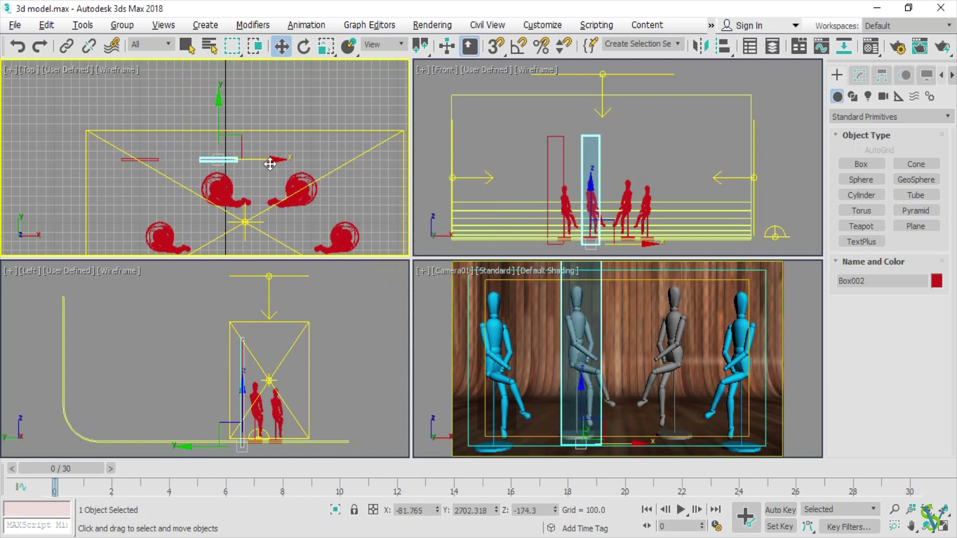
pyautogui.keyDown('shift'); pyautogui.moveTo(270, 164); pyautogui.dragTo(347, 173); pyautogui.keyUp('shift')
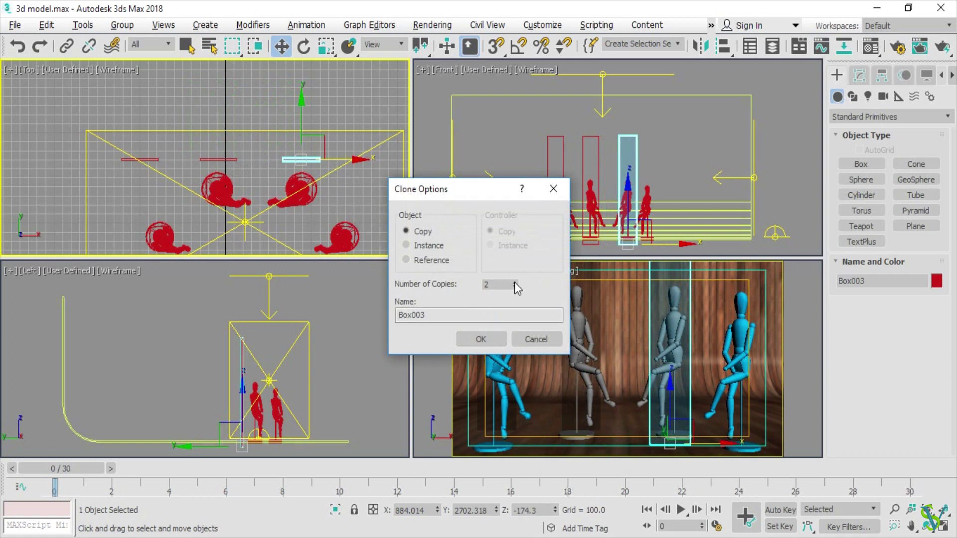
pyautogui.click(481, 339)
pyautogui.moveTo(404, 161); pyautogui.dragTo(378, 159, button='middle')
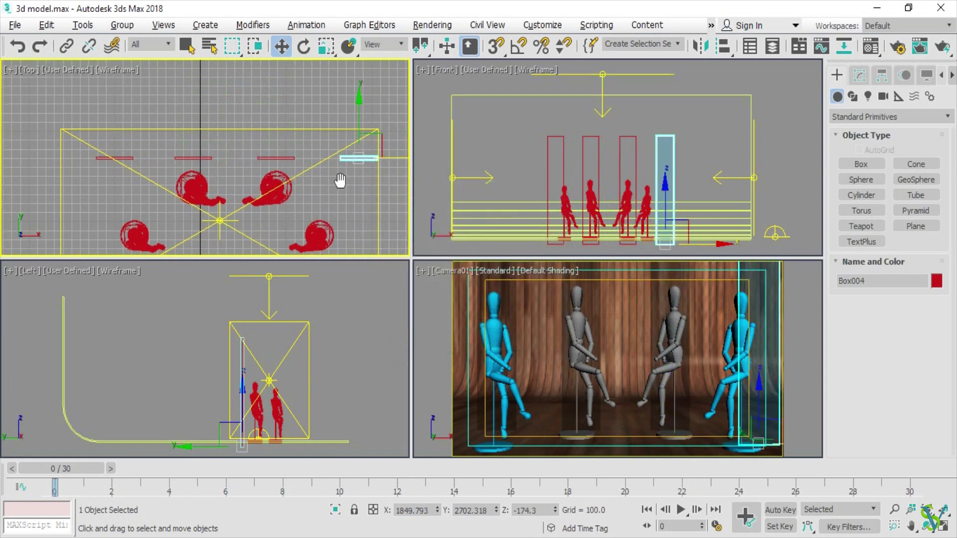
pyautogui.moveTo(394, 164); pyautogui.dragTo(377, 156)
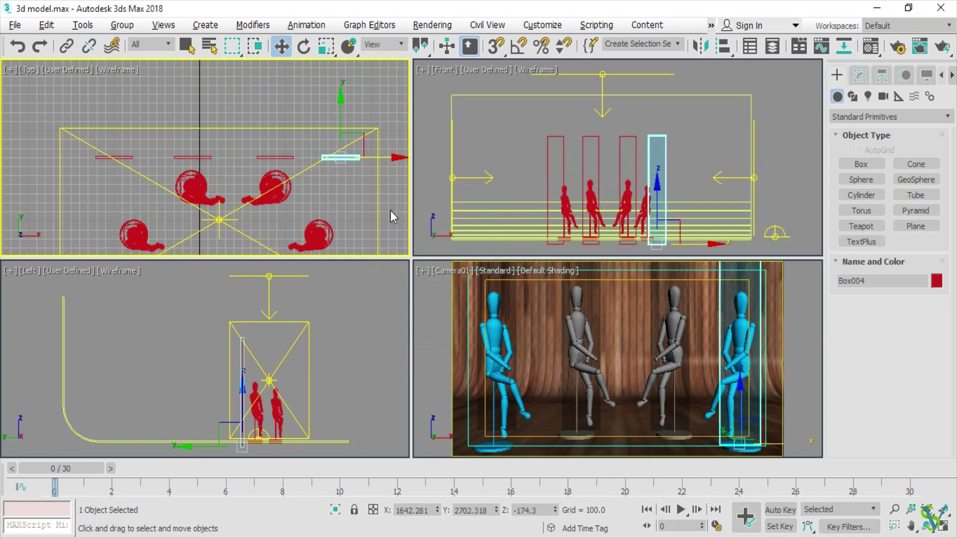
pyautogui.press('r')
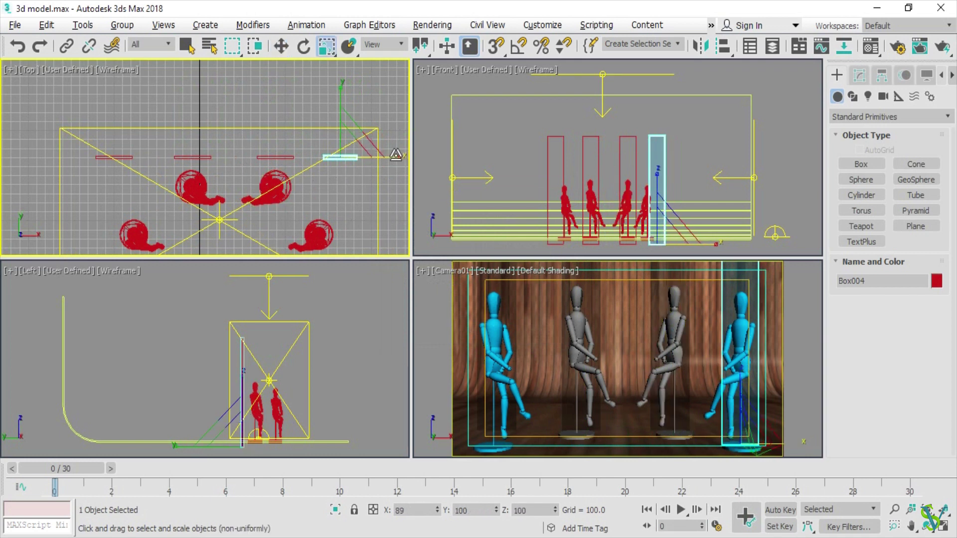
# Step: Scale Box002 and the other glass boxes narrower along X
pyautogui.click(287, 155)
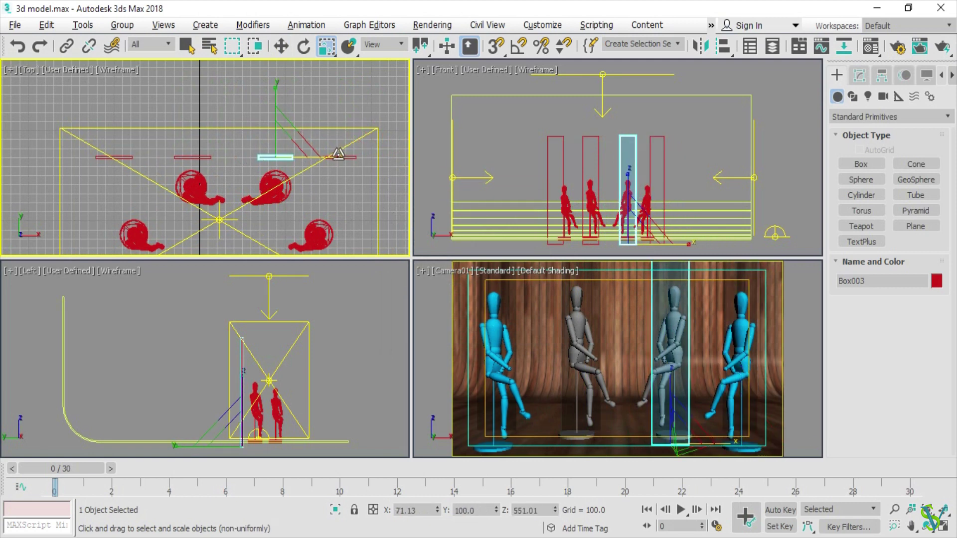
pyautogui.press('w')
pyautogui.click(393, 209)
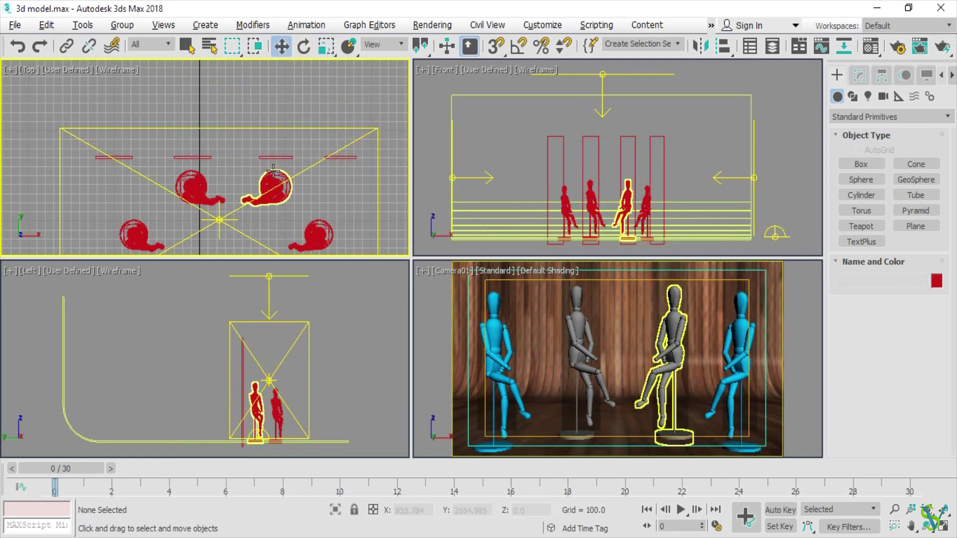
pyautogui.click(591, 306)
pyautogui.moveTo(251, 178); pyautogui.dragTo(249, 177, button='middle')
pyautogui.press('r')
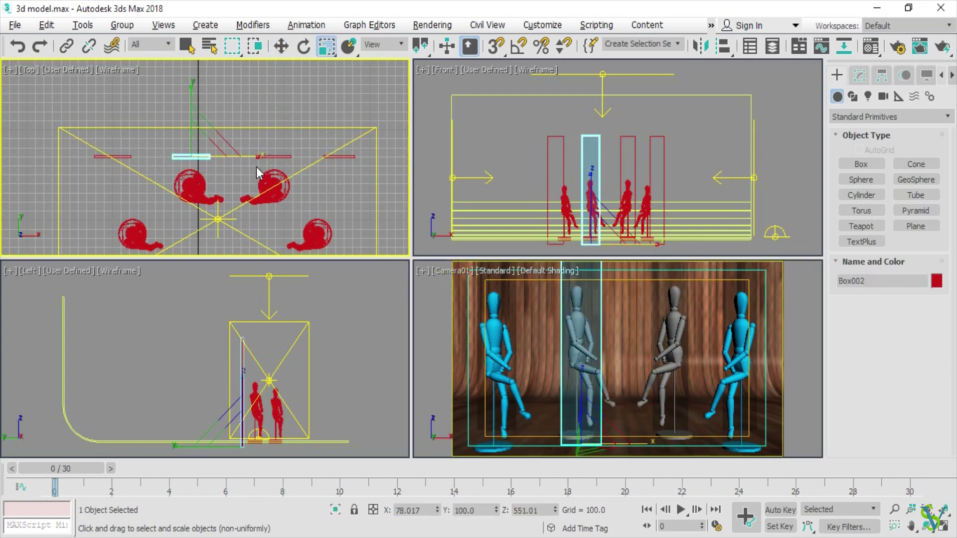
pyautogui.moveTo(248, 153); pyautogui.dragTo(246, 155)
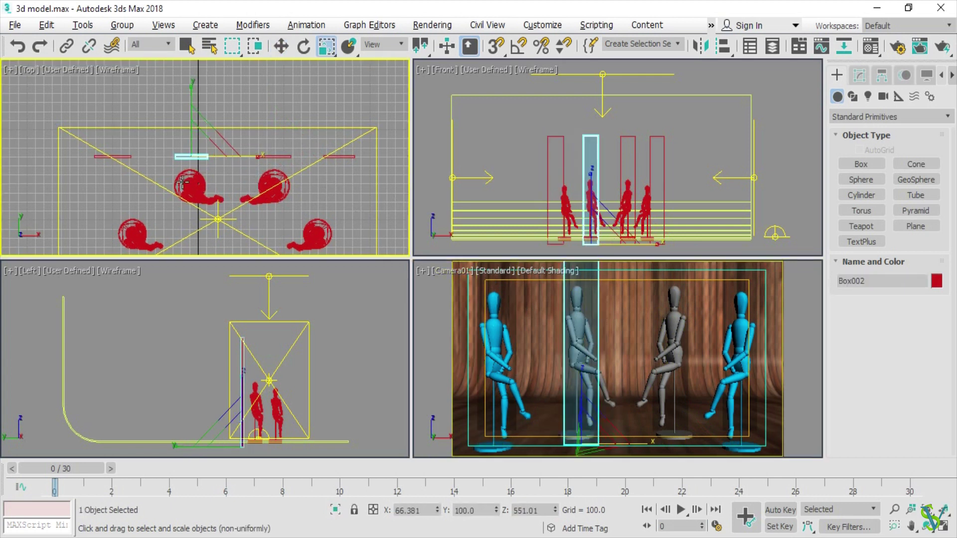
pyautogui.click(128, 157)
pyautogui.click(187, 158)
# Step: Undo the last scale, deselect everything and maximize the Camera01 viewport with Alt+W
pyautogui.hotkey('ctrl', 'z')
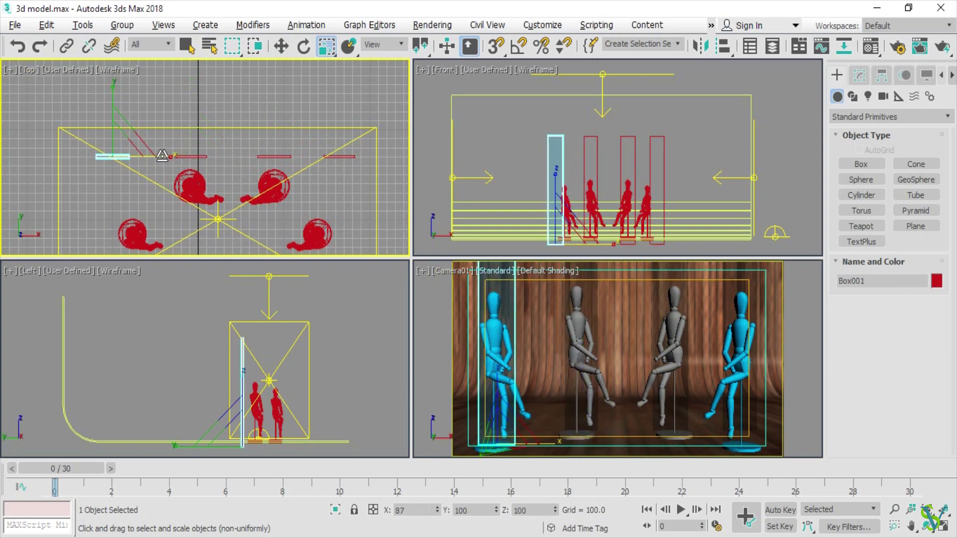
pyautogui.press('w')
pyautogui.click(448, 298)
pyautogui.hotkey('alt', 'w')
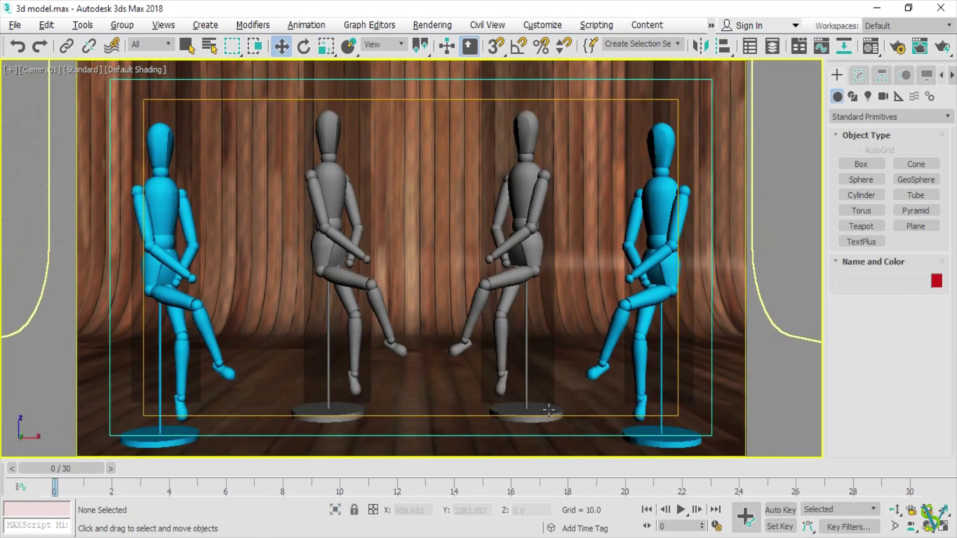
# Step: Switch to Expert Mode and start a Rendering > Render of the Camera01 view
pyautogui.hotkey('ctrl', 'x')
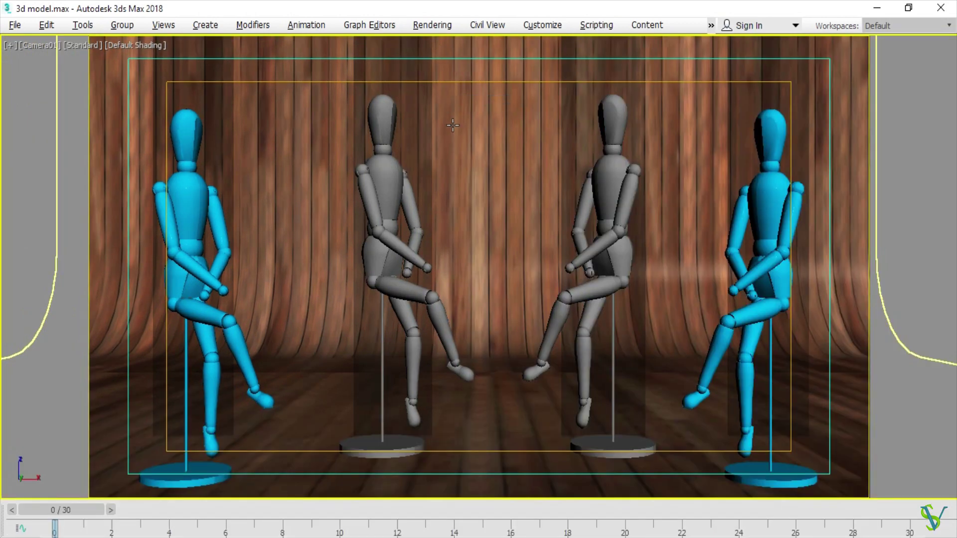
pyautogui.click(438, 30)
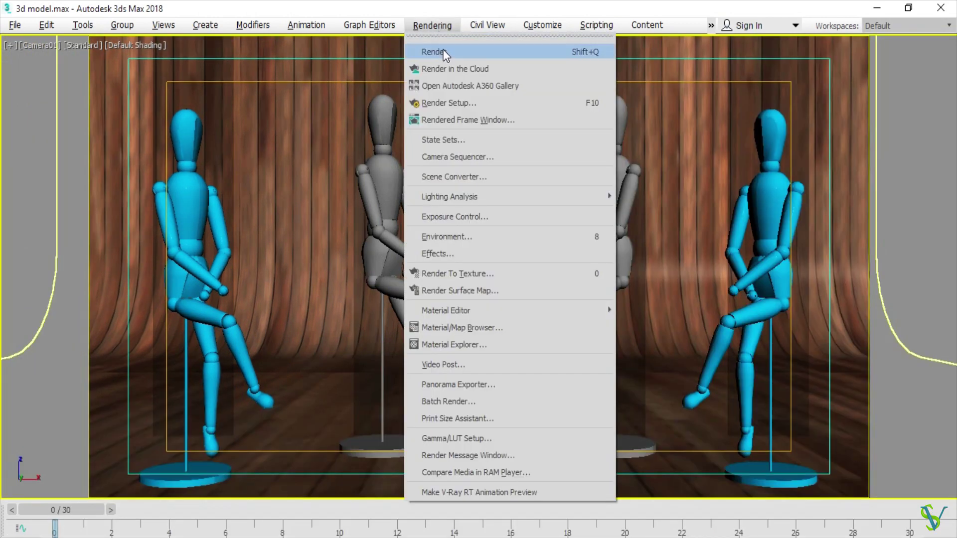
pyautogui.click(460, 51)
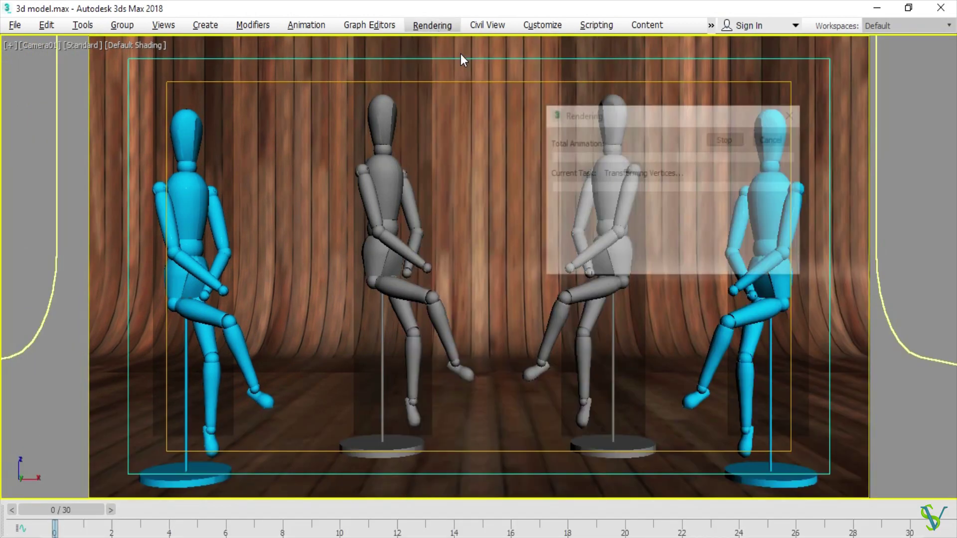